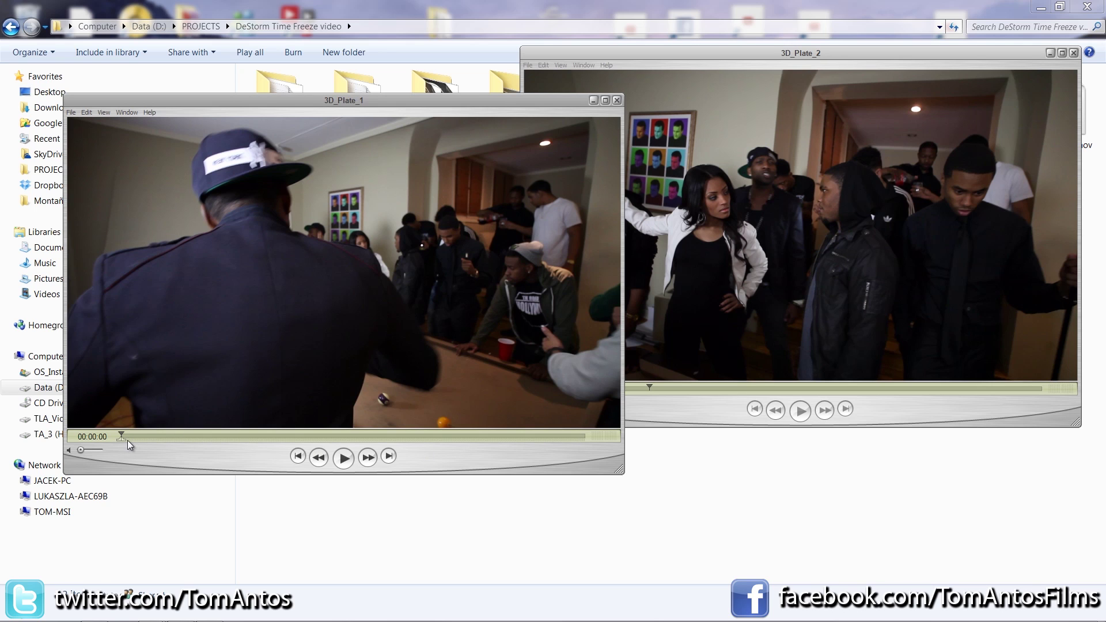
Step: Play and scrub through the 3D_Plate_1 and 3D_Plate_2 clips to examine the camera movement around the pool table scene
{"action": "mouse_move", "coordinate": [122, 437]}
{"action": "left_mouse_down"}
{"action": "mouse_move", "coordinate": [254, 439]}
{"action": "mouse_move", "coordinate": [128, 437]}
{"action": "left_mouse_up"}
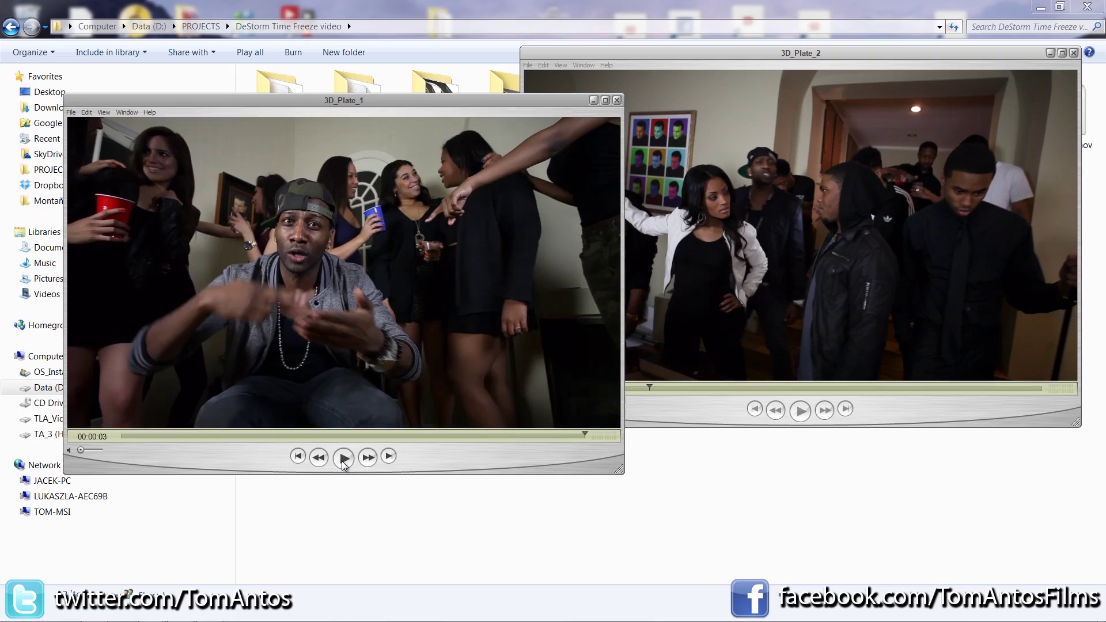
{"action": "left_click", "coordinate": [666, 417]}
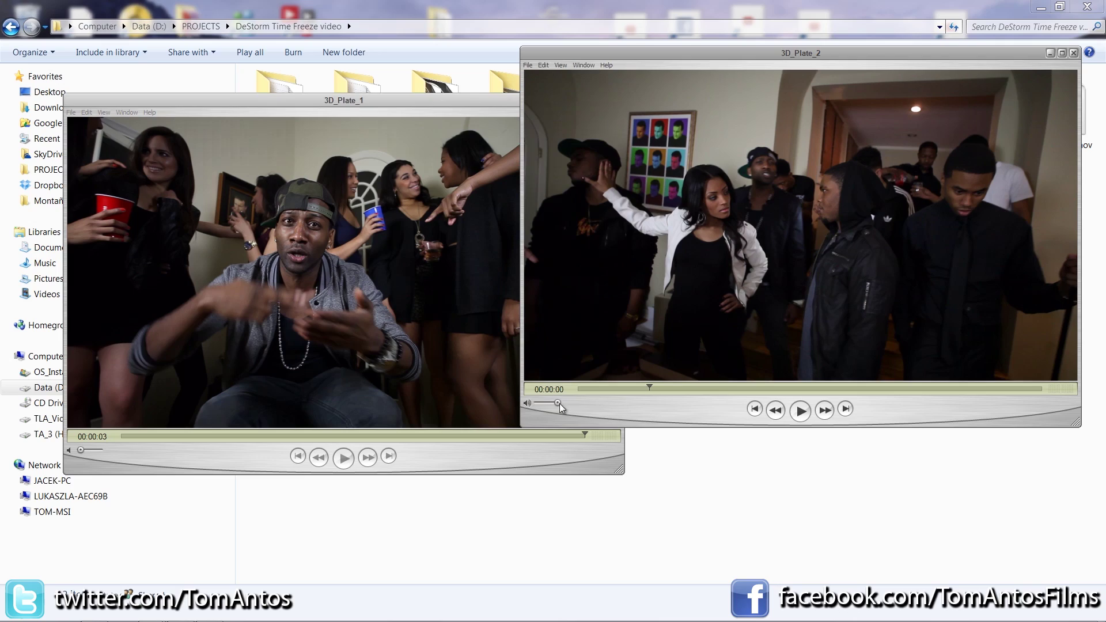
{"action": "left_click", "coordinate": [800, 410]}
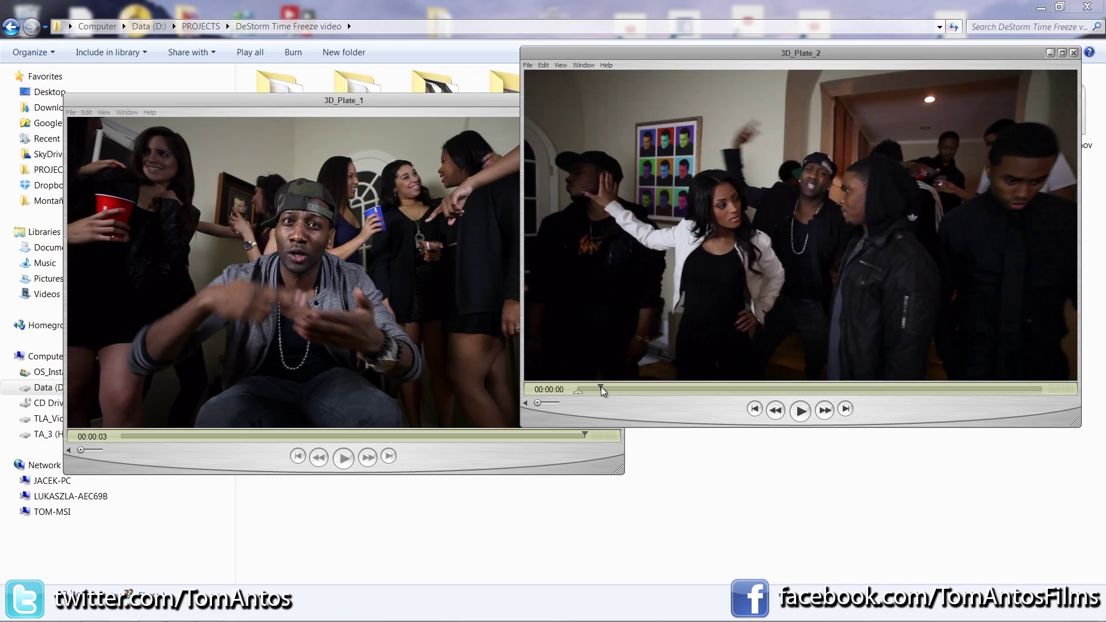
{"action": "left_click", "coordinate": [586, 390]}
{"action": "left_click_drag", "start_coordinate": [587, 391], "coordinate": [739, 389]}
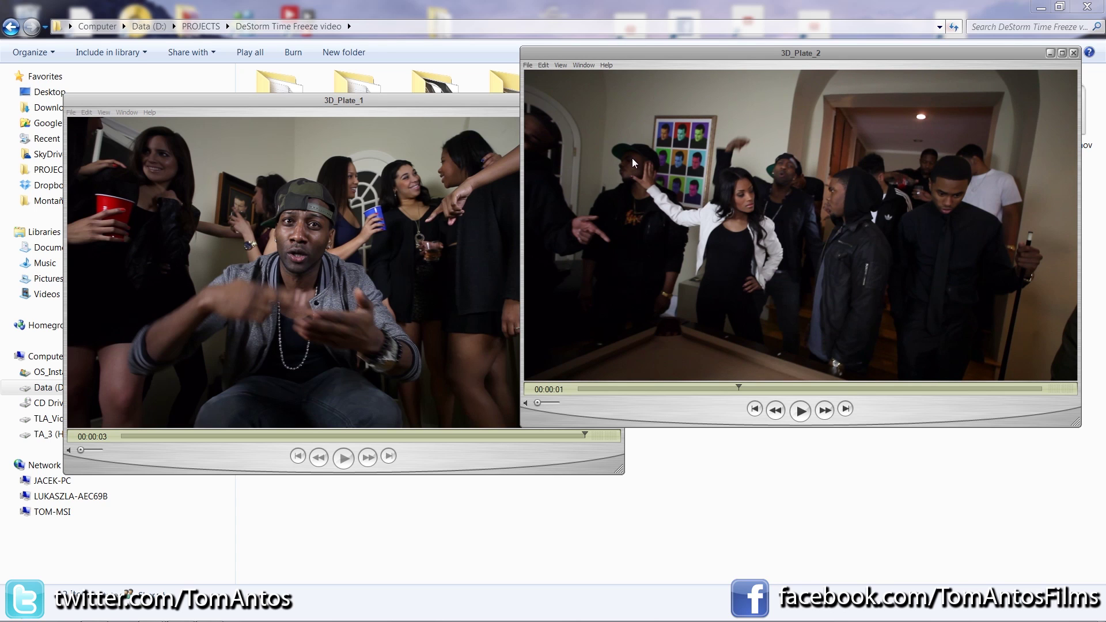
{"action": "left_click_drag", "start_coordinate": [812, 389], "coordinate": [687, 387]}
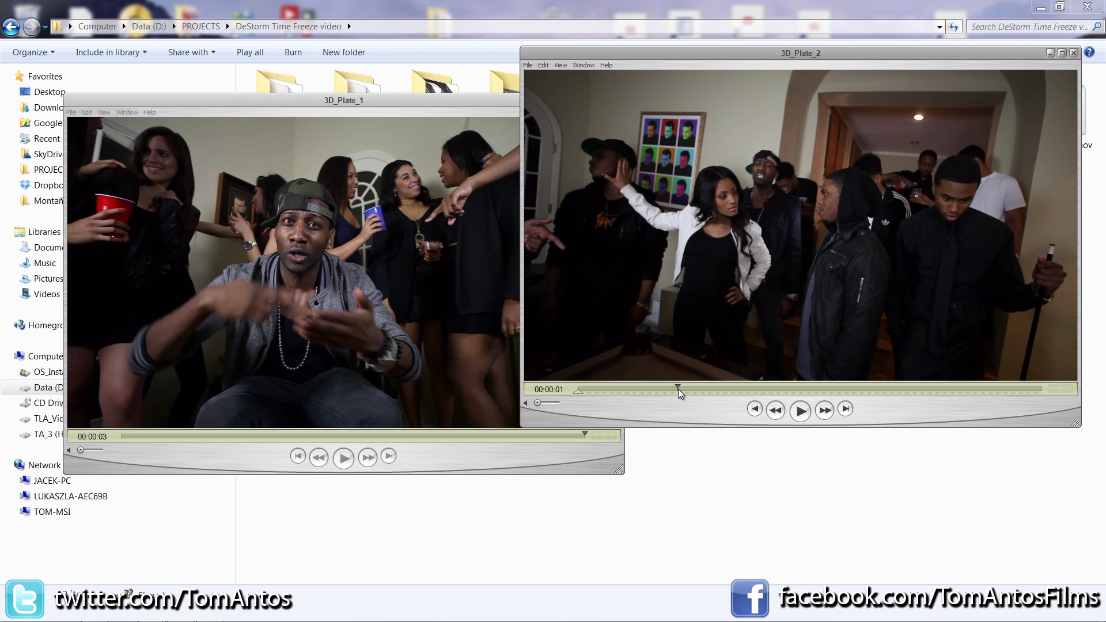
{"action": "left_click_drag", "start_coordinate": [680, 388], "coordinate": [1023, 389]}
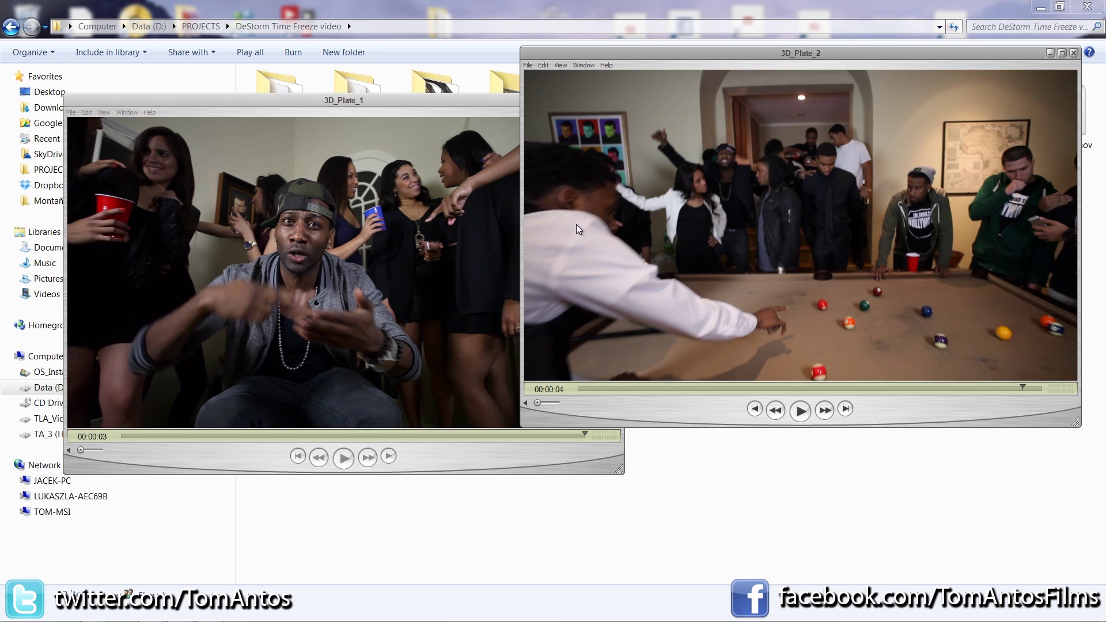
{"action": "left_click_drag", "start_coordinate": [643, 53], "coordinate": [646, 116]}
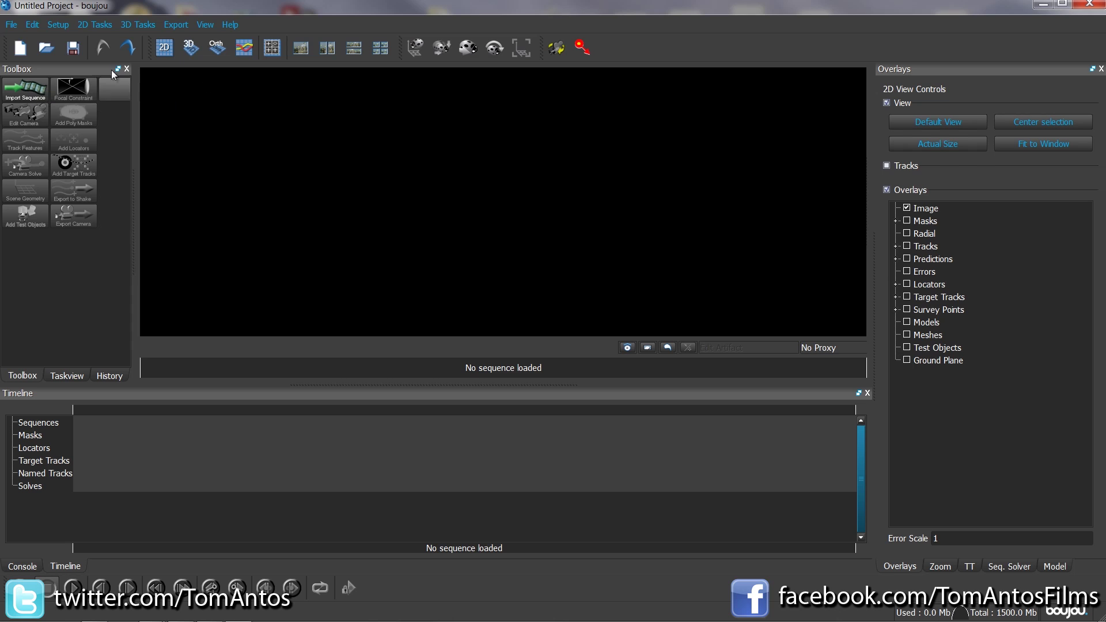
Step: In boujou, import the image sequence starting with 3D_Plate_1.86811.jpg from the Video_For_Camera_Tracking folder on drive D
{"action": "left_click", "coordinate": [27, 92]}
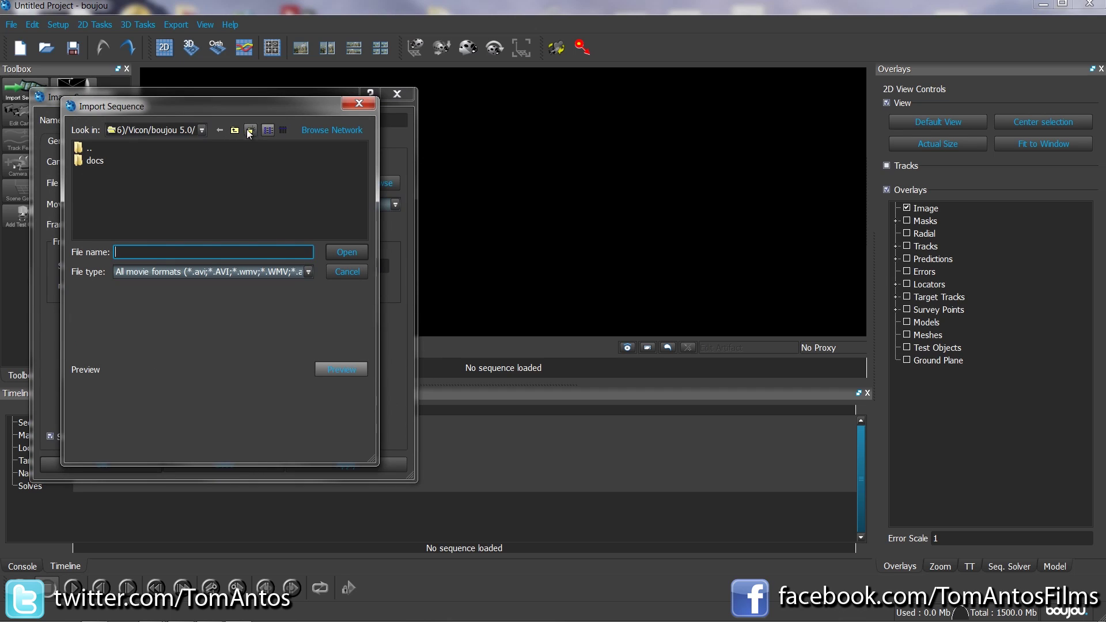
{"action": "left_click", "coordinate": [201, 129]}
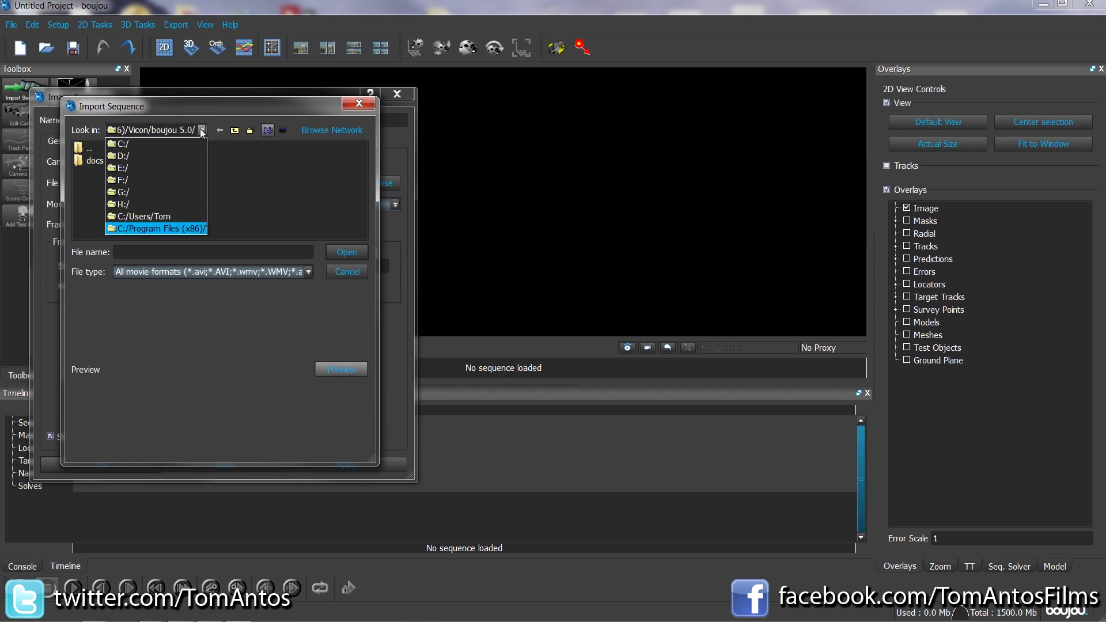
{"action": "left_click", "coordinate": [116, 154]}
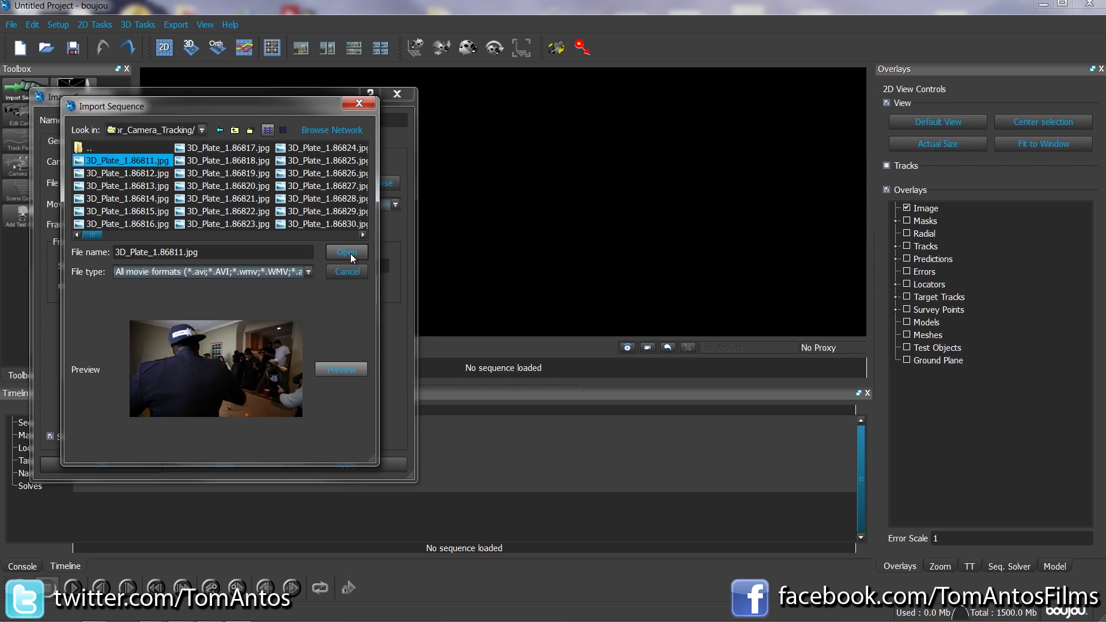
{"action": "left_click", "coordinate": [348, 254]}
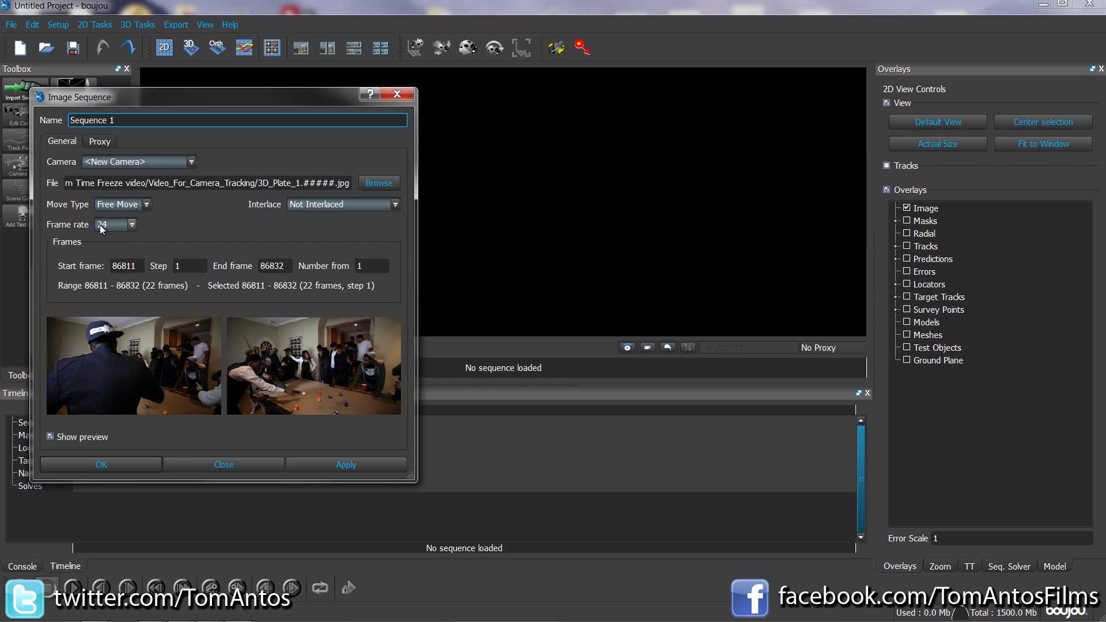
Step: Set the imported sequence's move type to Free Move and accept the sequence settings
{"action": "left_click", "coordinate": [145, 205]}
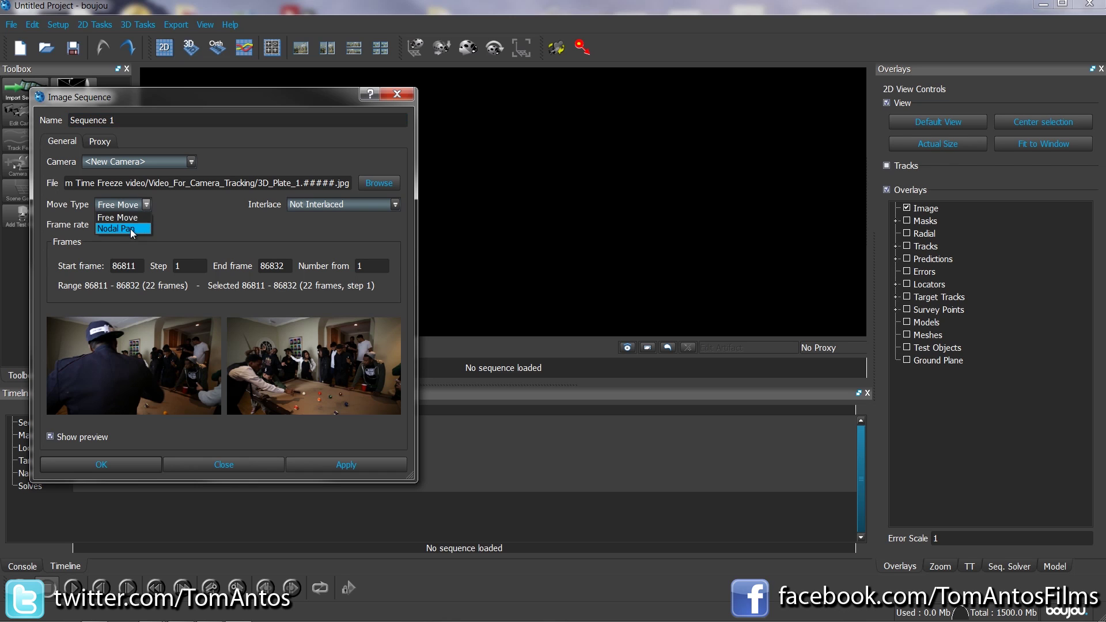
{"action": "left_click", "coordinate": [123, 219]}
{"action": "left_click", "coordinate": [330, 464]}
{"action": "left_click", "coordinate": [106, 464]}
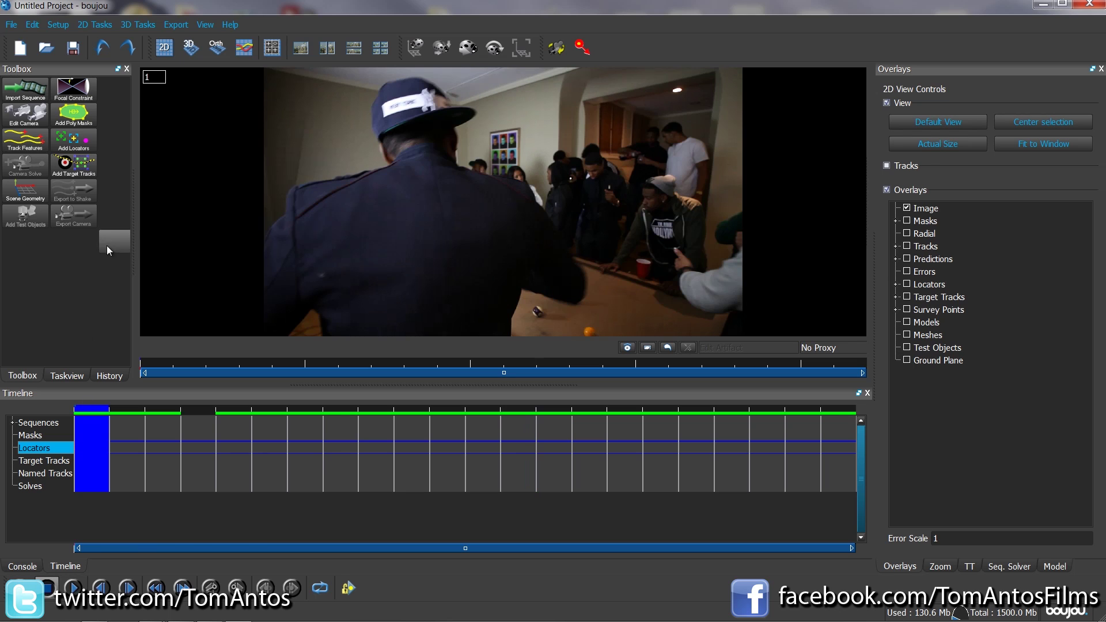
Step: Track features on all frames of Sequence 1 and scrub through the shot to check the feature tracks
{"action": "left_click", "coordinate": [24, 141]}
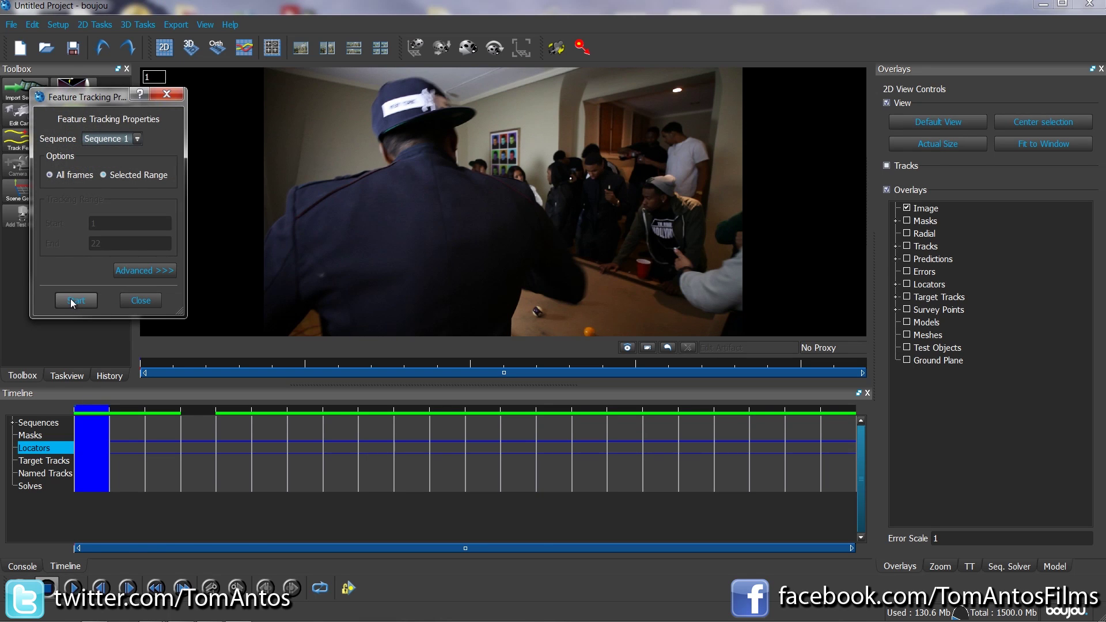
{"action": "left_click", "coordinate": [73, 300]}
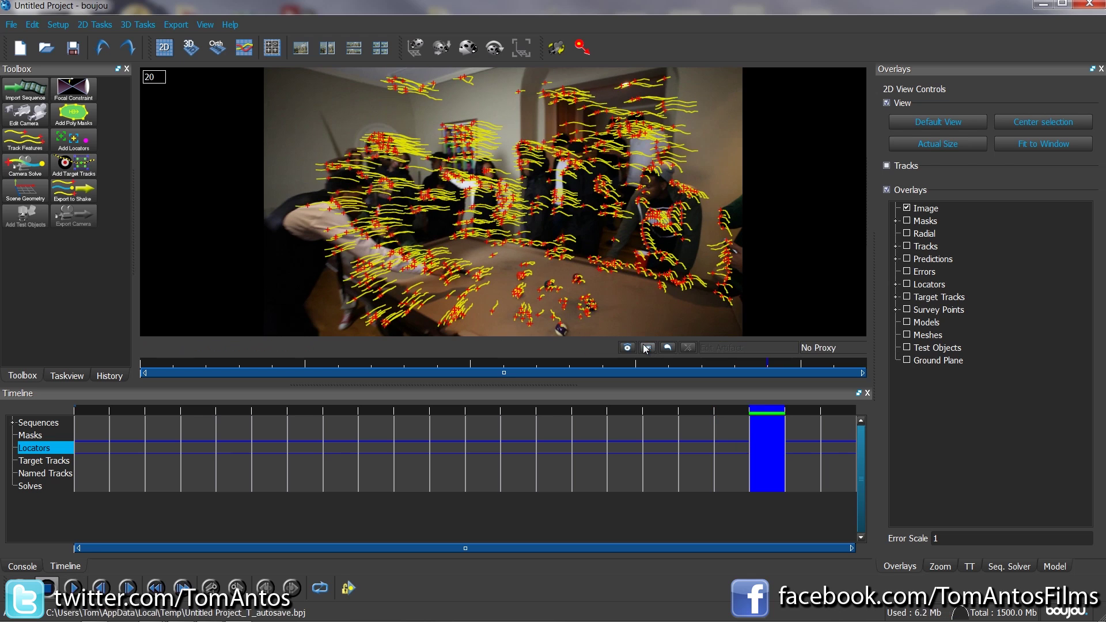
{"action": "left_click", "coordinate": [790, 432]}
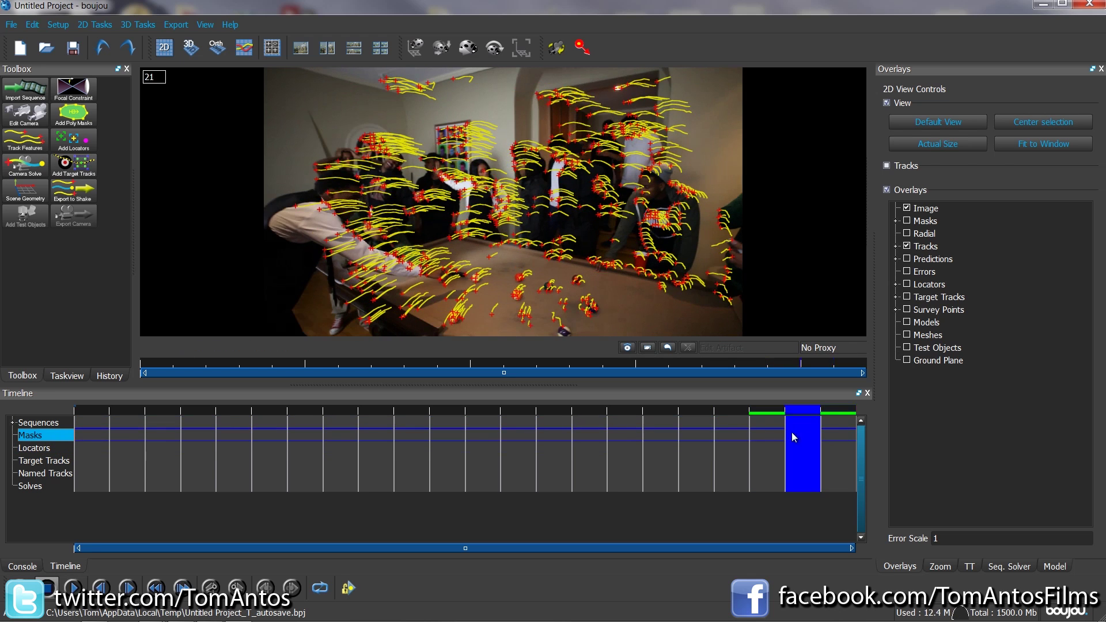
{"action": "mouse_move", "coordinate": [791, 432]}
{"action": "left_mouse_down"}
{"action": "mouse_move", "coordinate": [464, 431]}
{"action": "mouse_move", "coordinate": [280, 409]}
{"action": "left_mouse_up"}
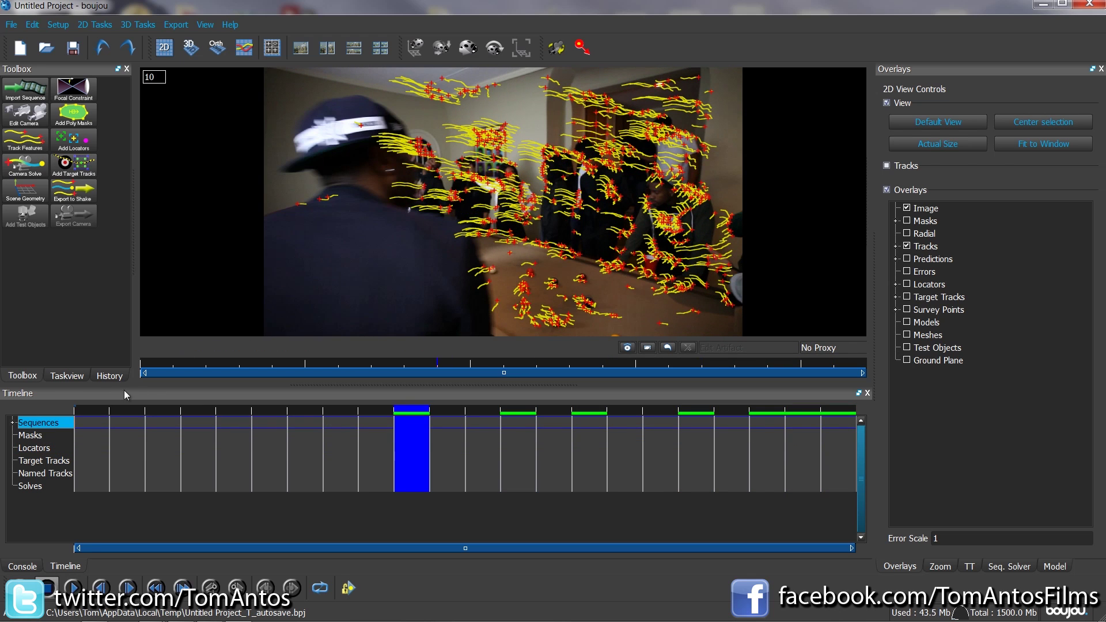
{"action": "left_click", "coordinate": [88, 433]}
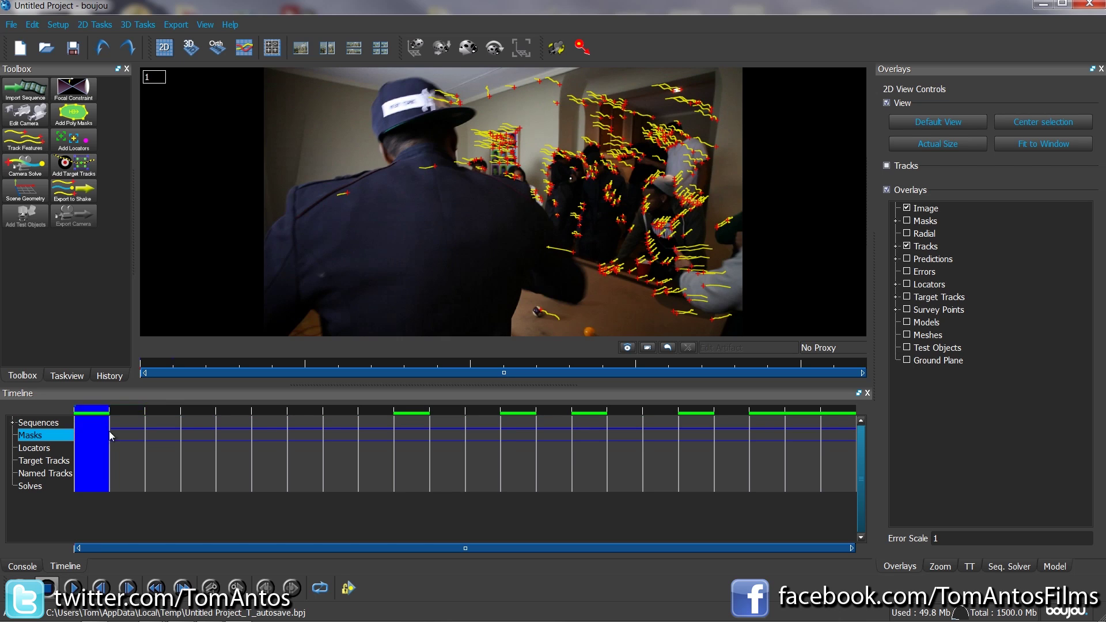
{"action": "left_click_drag", "start_coordinate": [109, 431], "coordinate": [160, 431]}
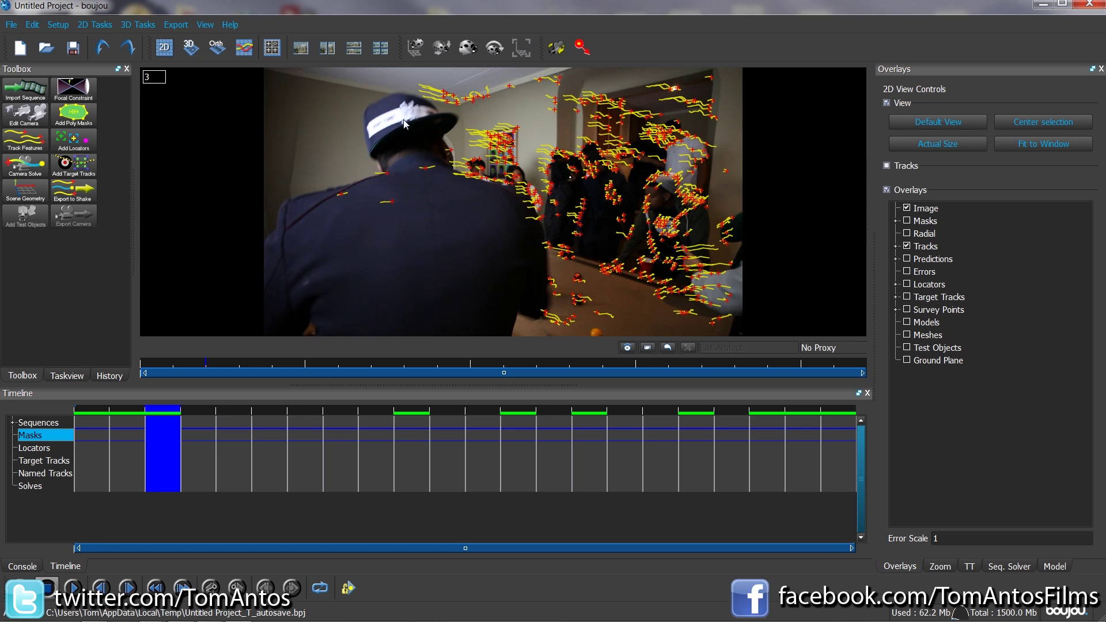
{"action": "left_click_drag", "start_coordinate": [174, 440], "coordinate": [90, 459]}
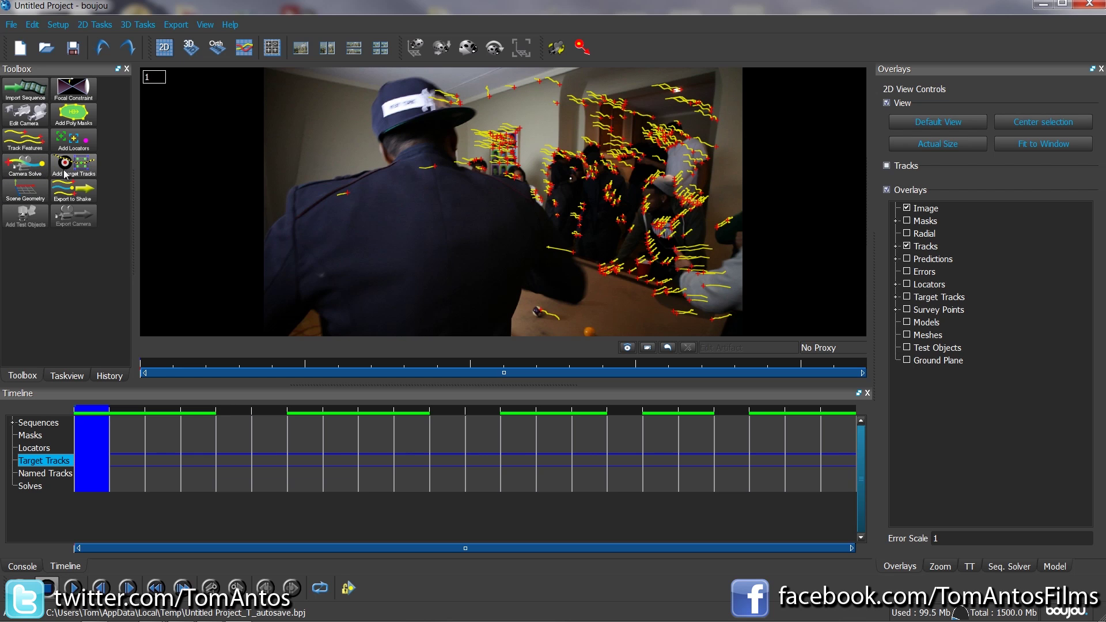
Step: Run the camera solve on all frames of Sequence 1 and scrub the first frames to check the predicted points
{"action": "left_click", "coordinate": [27, 172]}
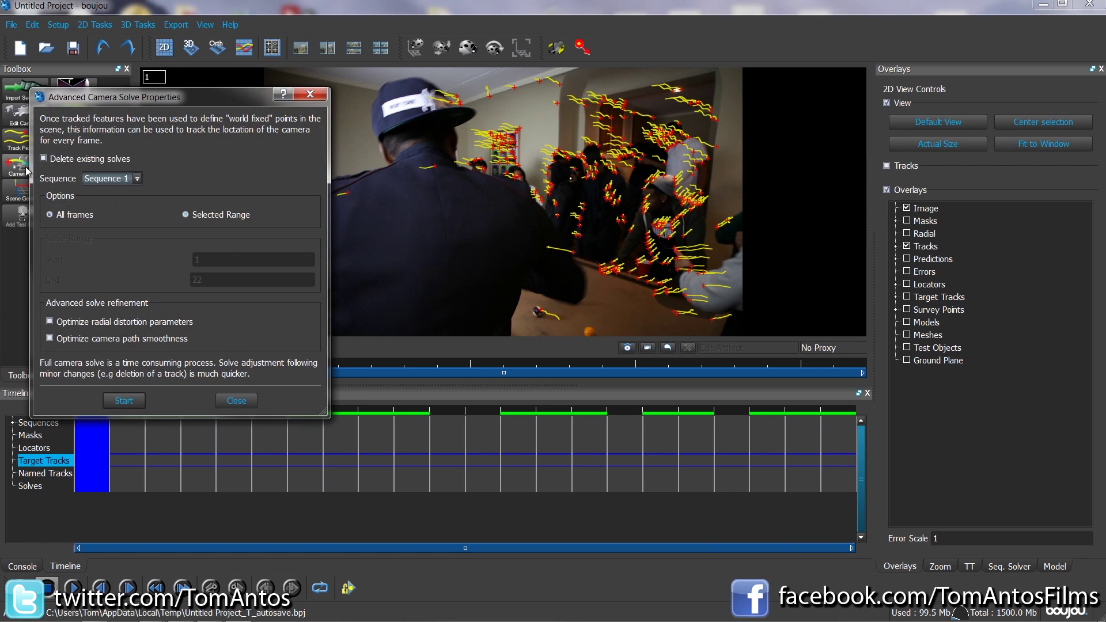
{"action": "left_click", "coordinate": [123, 401]}
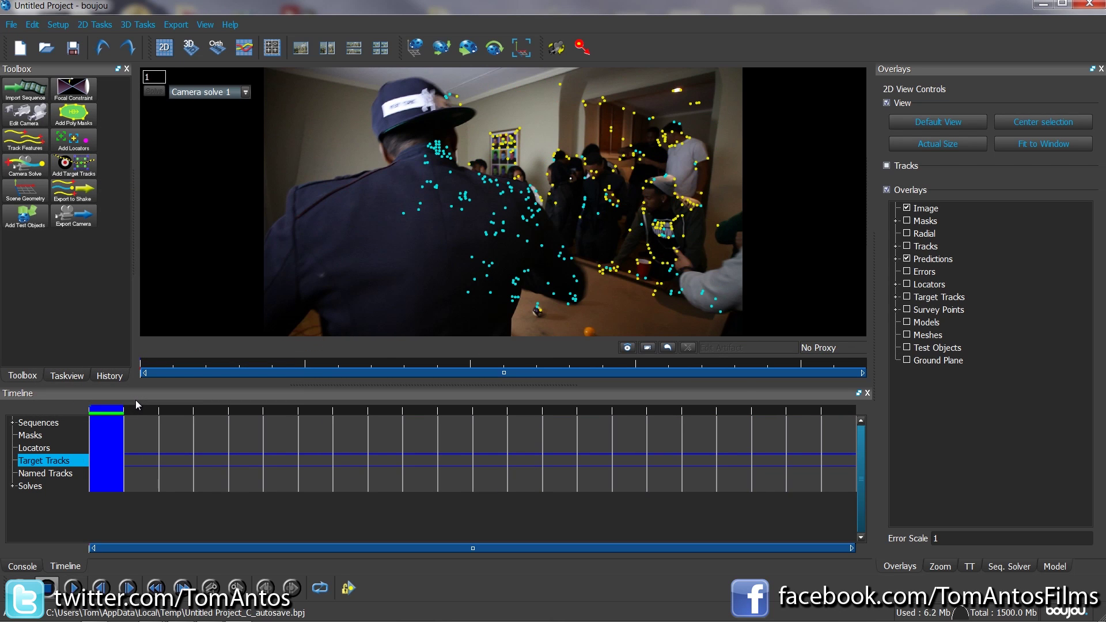
{"action": "left_click_drag", "start_coordinate": [111, 423], "coordinate": [174, 466]}
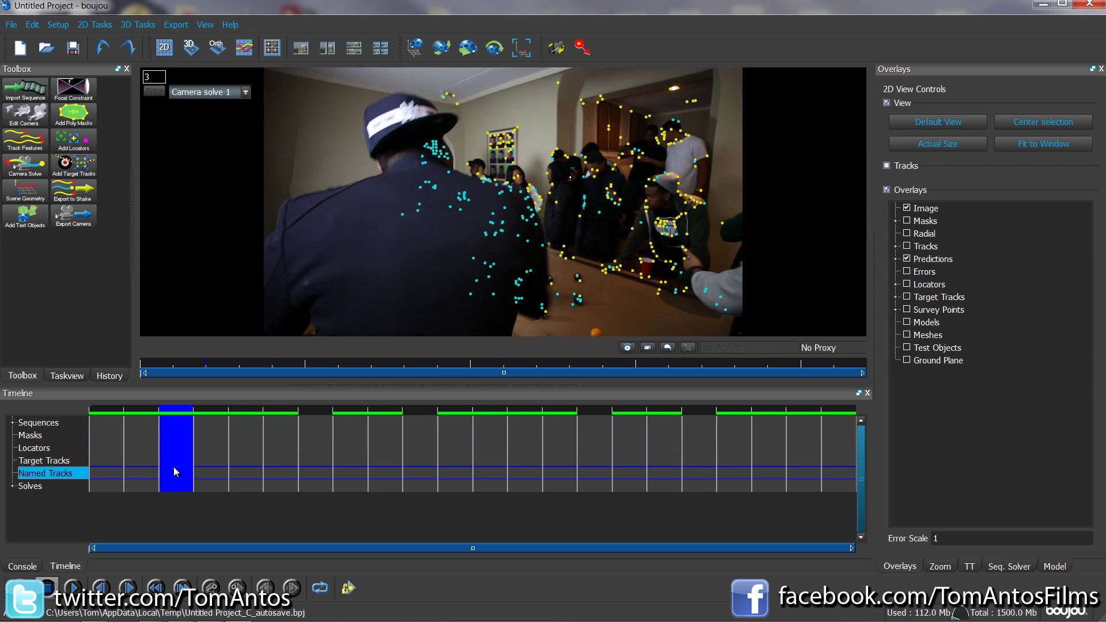
Step: Add a solid Ladybird test object to the scene and move it down and forward onto the pool table
{"action": "left_click", "coordinate": [24, 220]}
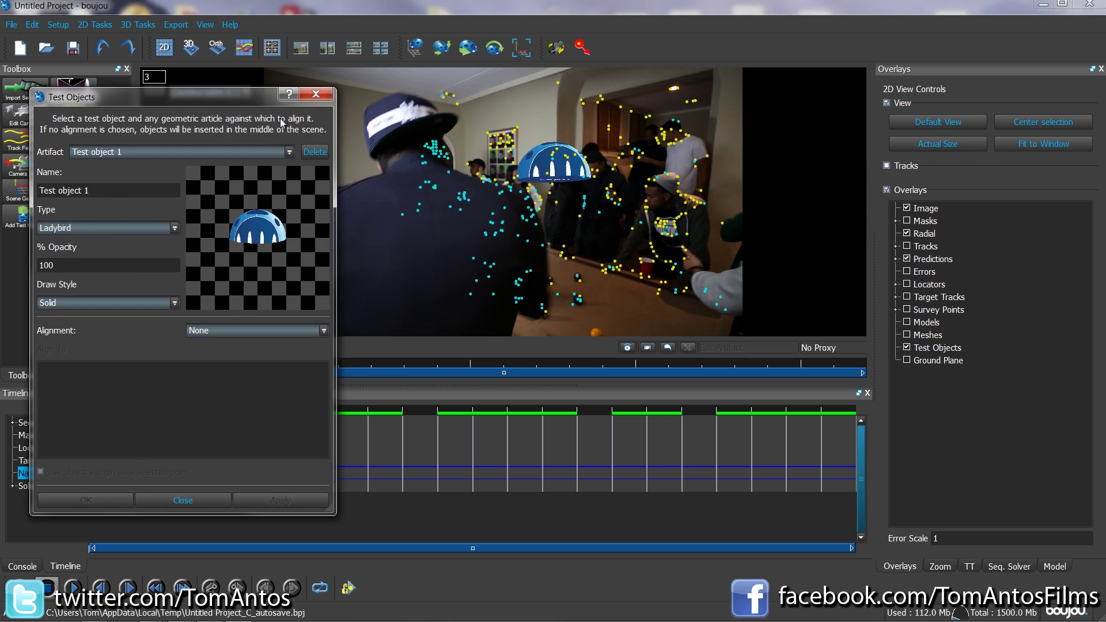
{"action": "left_click", "coordinate": [316, 94]}
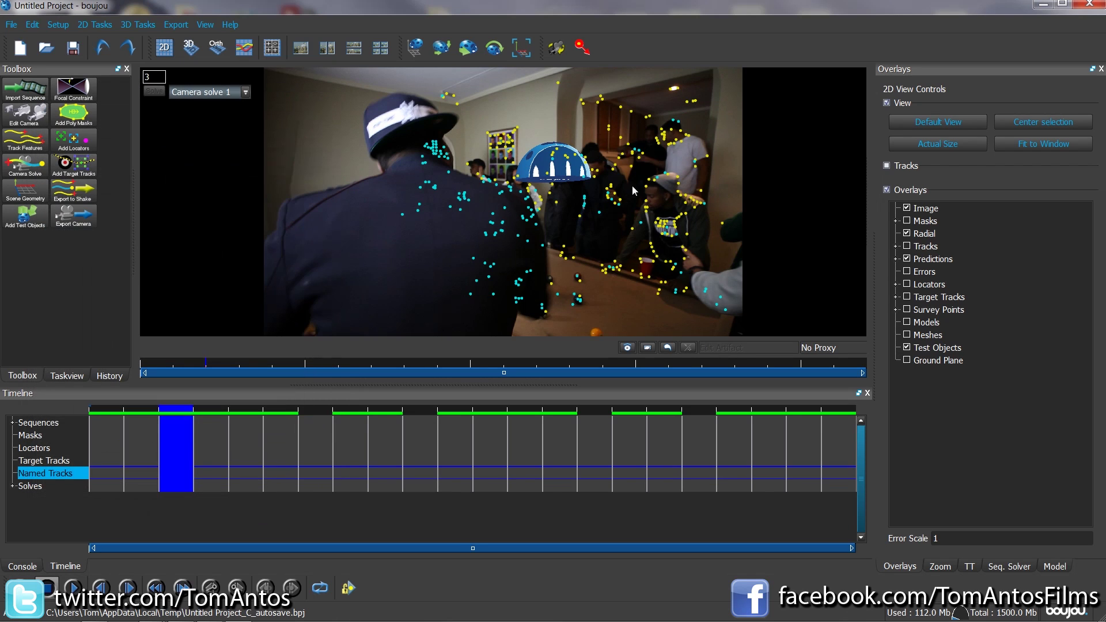
{"action": "left_click", "coordinate": [441, 47]}
{"action": "left_click", "coordinate": [468, 47]}
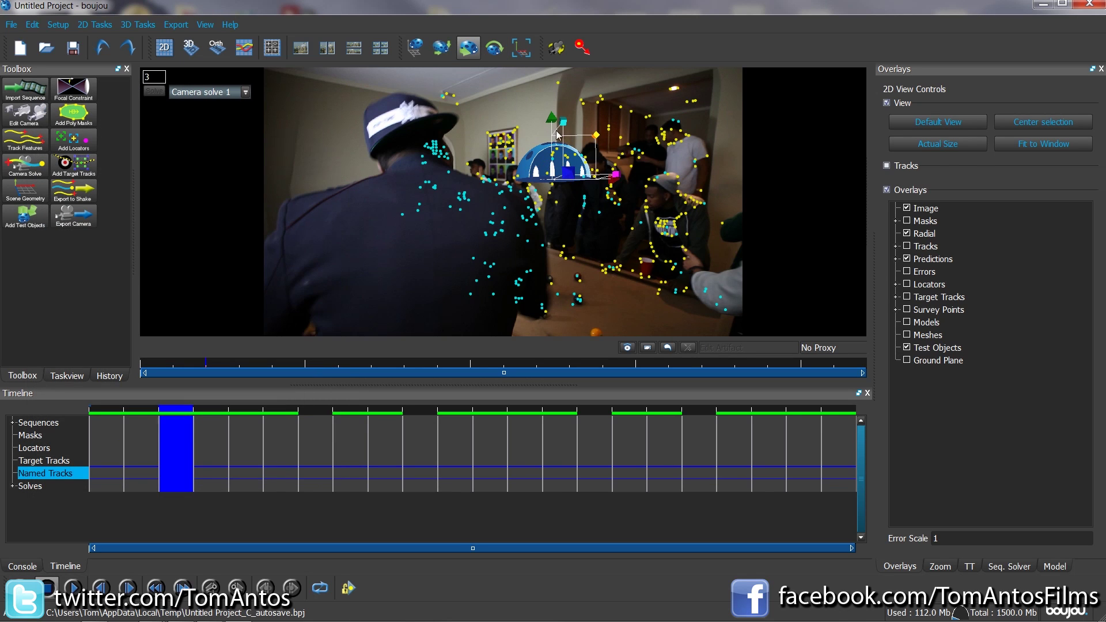
{"action": "left_click_drag", "start_coordinate": [566, 124], "coordinate": [567, 229]}
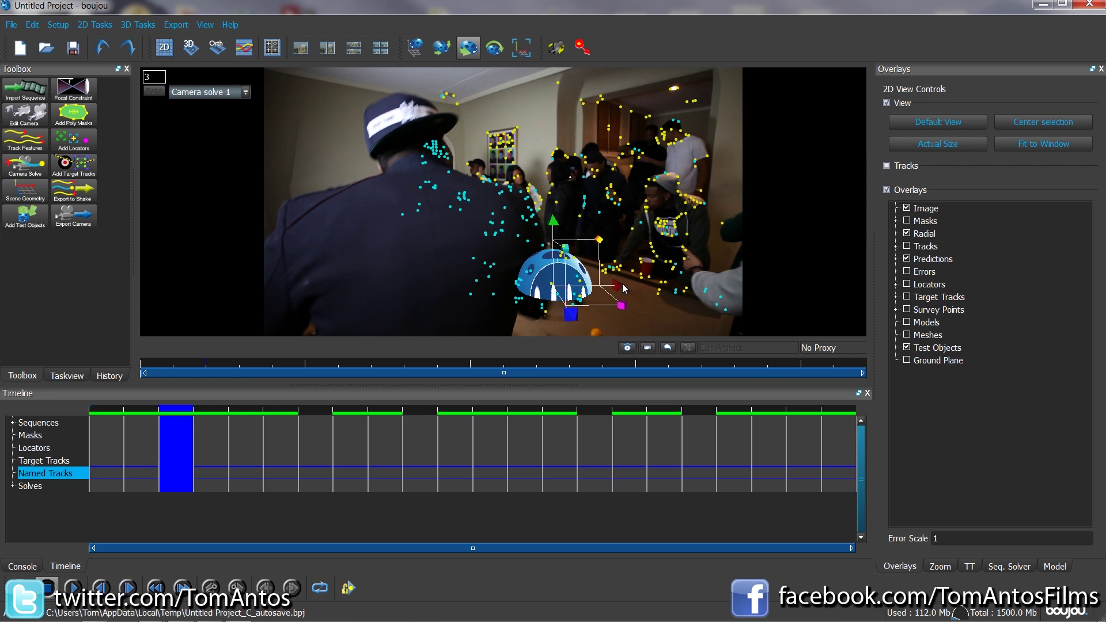
{"action": "left_click_drag", "start_coordinate": [573, 314], "coordinate": [612, 311]}
{"action": "left_click_drag", "start_coordinate": [603, 321], "coordinate": [616, 341]}
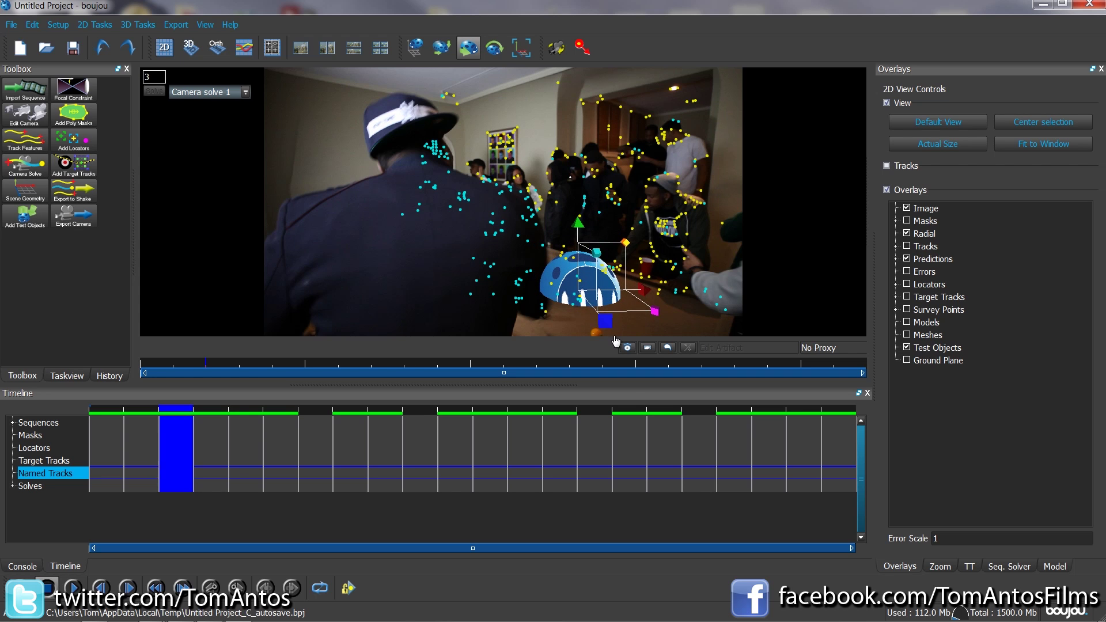
Step: Scrub and play the sequence to check how well the test object sticks to the pool table
{"action": "left_click", "coordinate": [773, 443]}
{"action": "left_click_drag", "start_coordinate": [202, 446], "coordinate": [958, 450]}
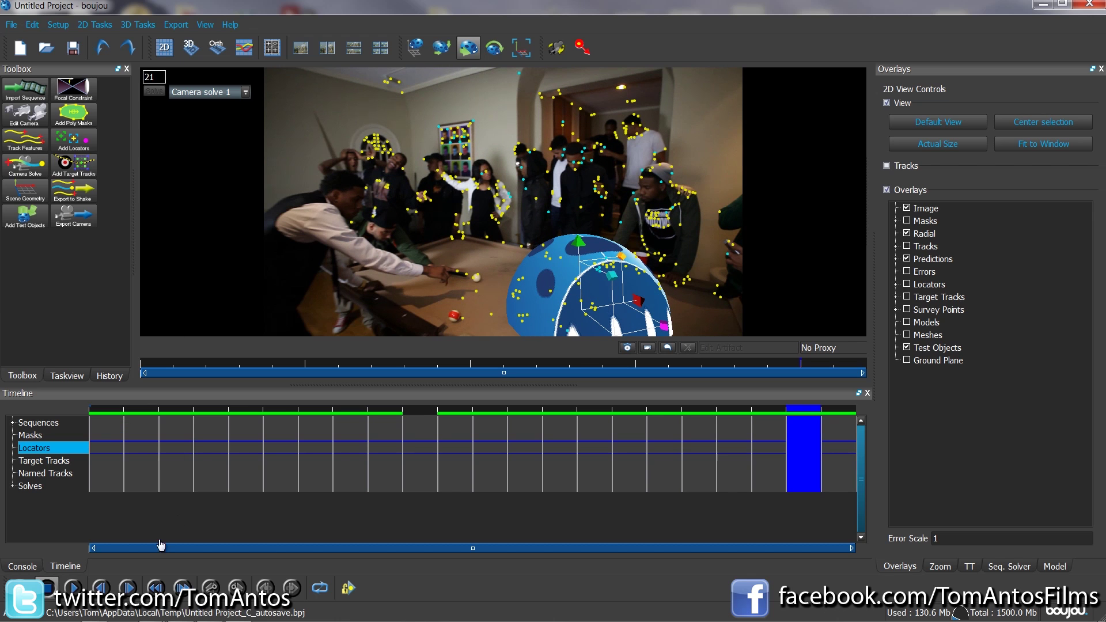
{"action": "left_click", "coordinate": [73, 587]}
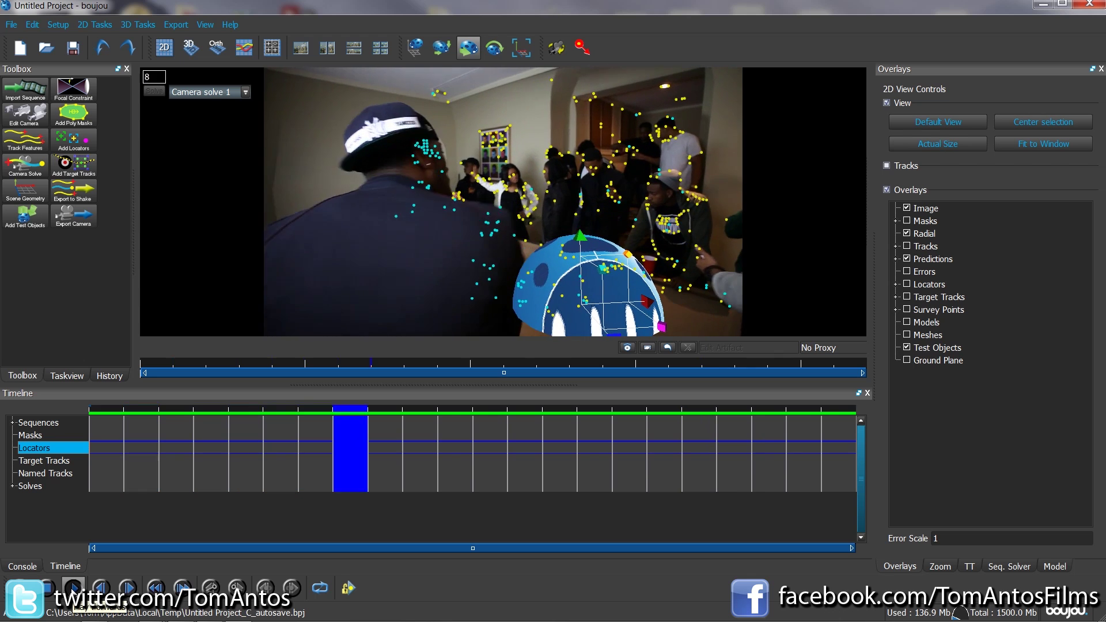
{"action": "left_click", "coordinate": [47, 587]}
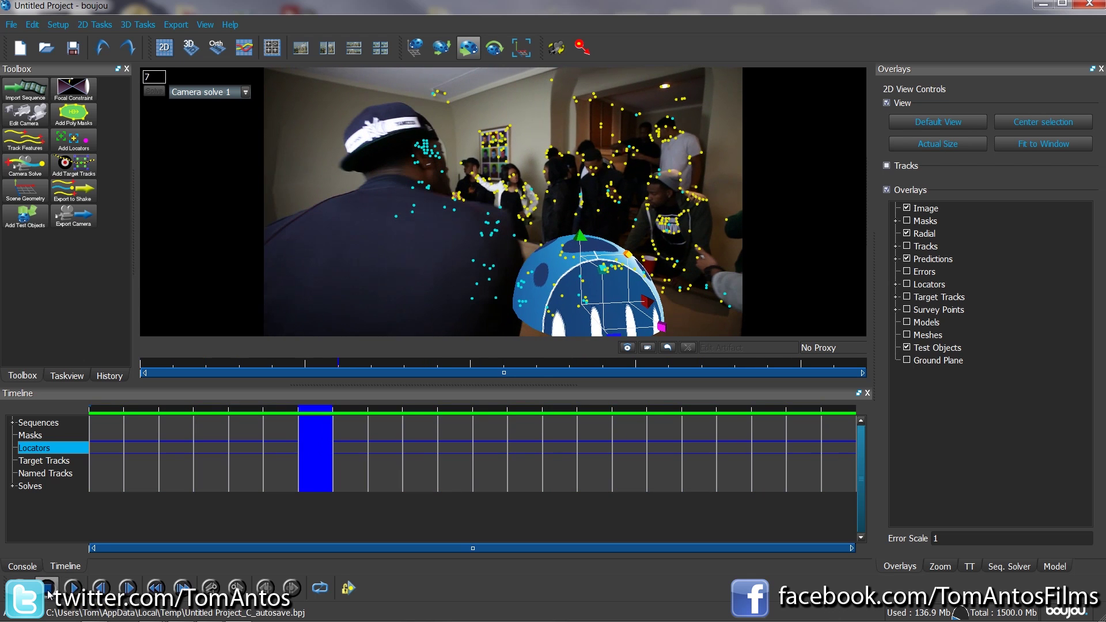
Step: Start a camera solve export for Camera solve 1 of Sequence 1 with the export type Maya 4+ (*.ma)
{"action": "left_click", "coordinate": [178, 25]}
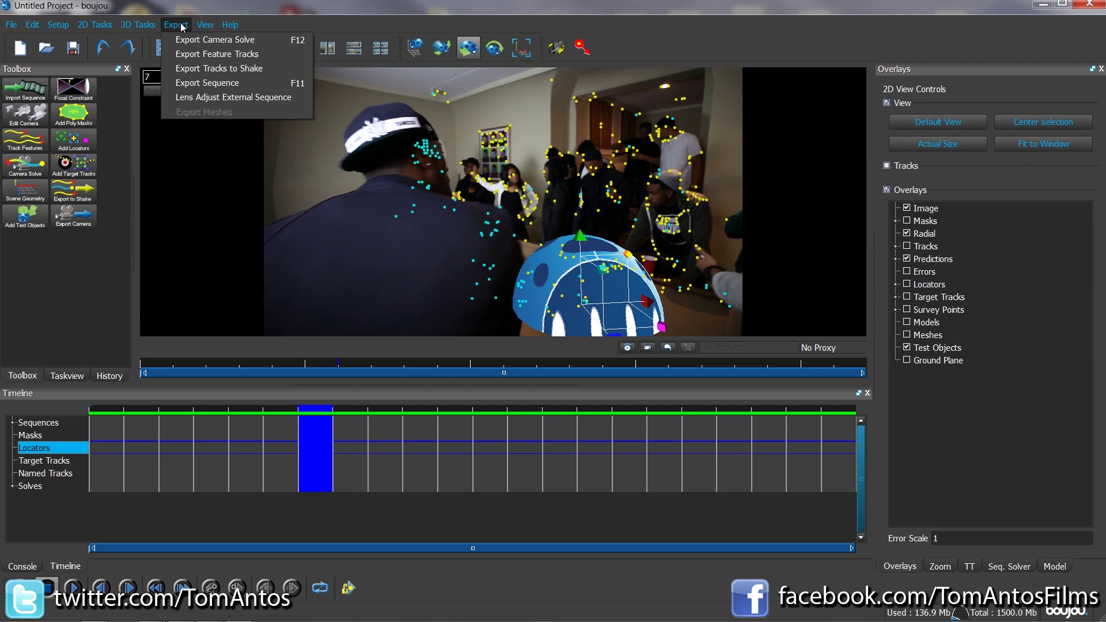
{"action": "left_click", "coordinate": [231, 40]}
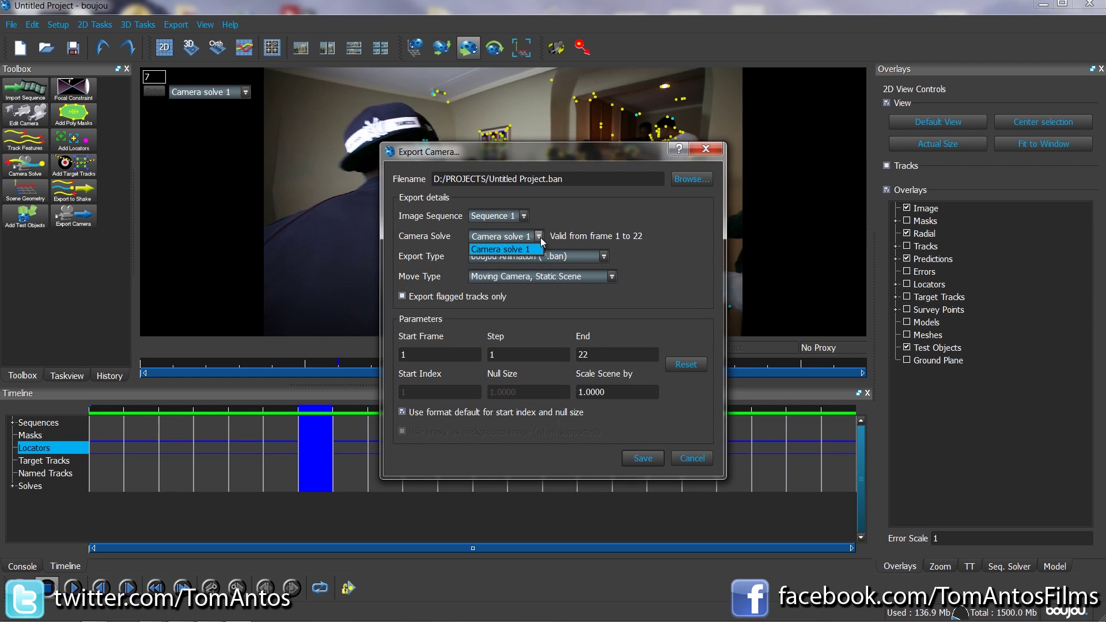
{"action": "left_click", "coordinate": [602, 256]}
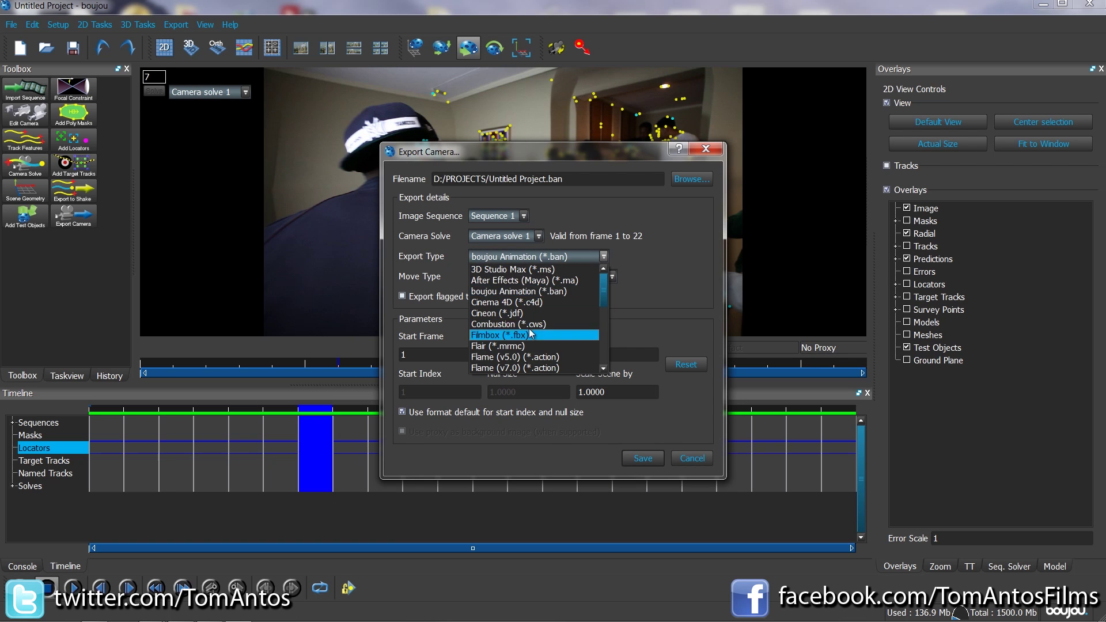
{"action": "left_click", "coordinate": [534, 372]}
{"action": "left_click", "coordinate": [596, 260]}
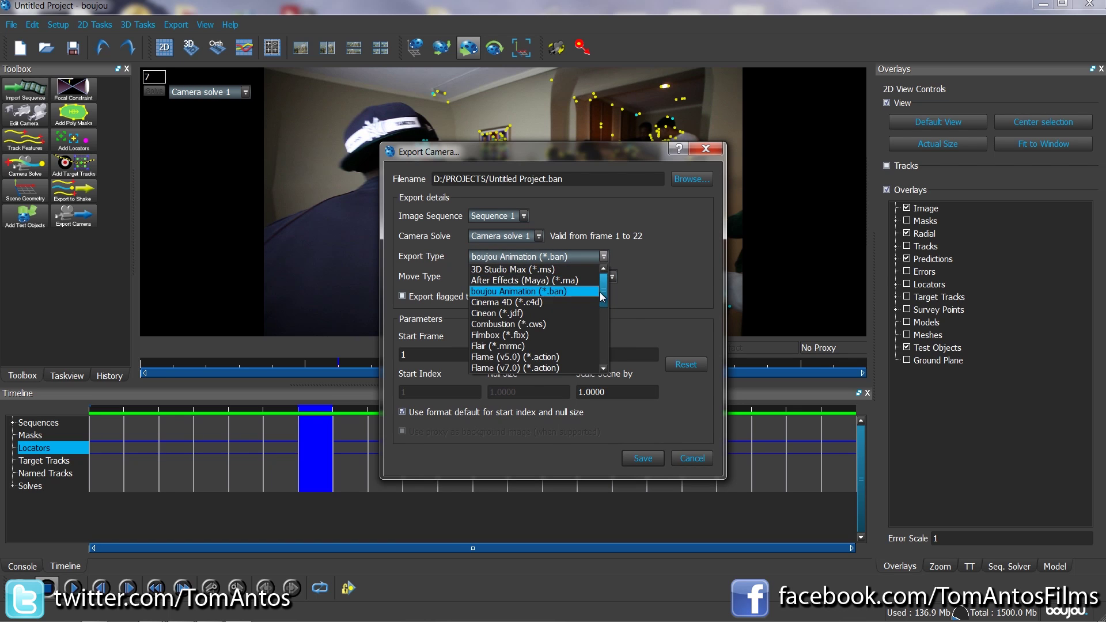
{"action": "left_click", "coordinate": [654, 291]}
{"action": "left_click", "coordinate": [603, 256]}
{"action": "left_click_drag", "start_coordinate": [603, 294], "coordinate": [607, 326]}
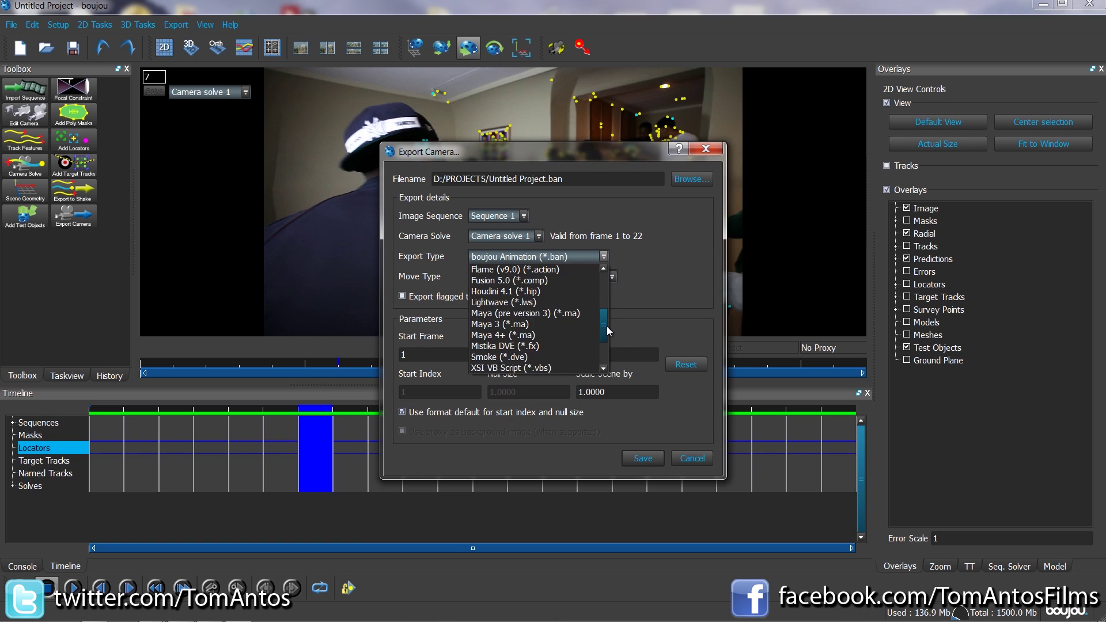
{"action": "left_click", "coordinate": [487, 337]}
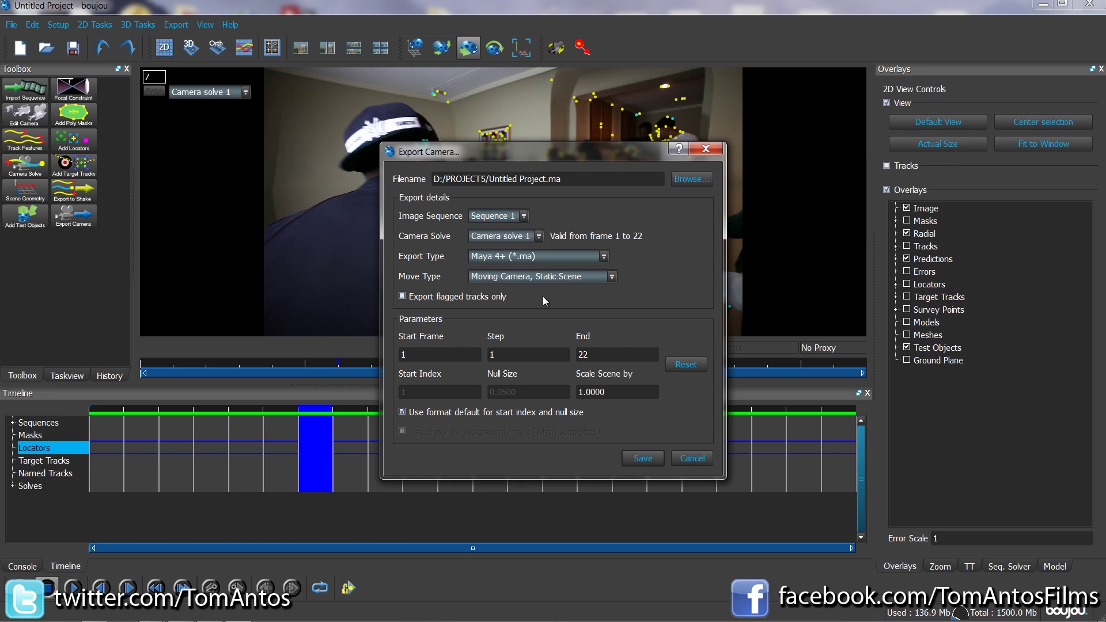
Step: Save the camera export as Test Camera Track in the DeStorm Time Freeze video/3D cam tracks folder
{"action": "left_click", "coordinate": [585, 392]}
{"action": "left_click", "coordinate": [609, 352]}
{"action": "left_click", "coordinate": [531, 354]}
{"action": "left_click", "coordinate": [691, 179]}
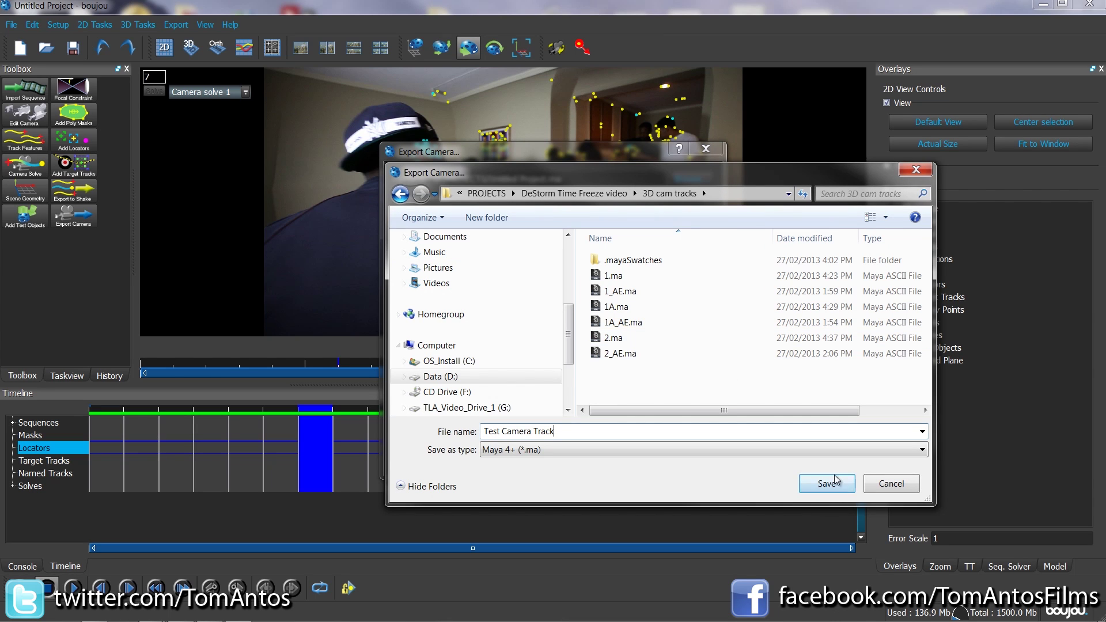
{"action": "left_click", "coordinate": [829, 484]}
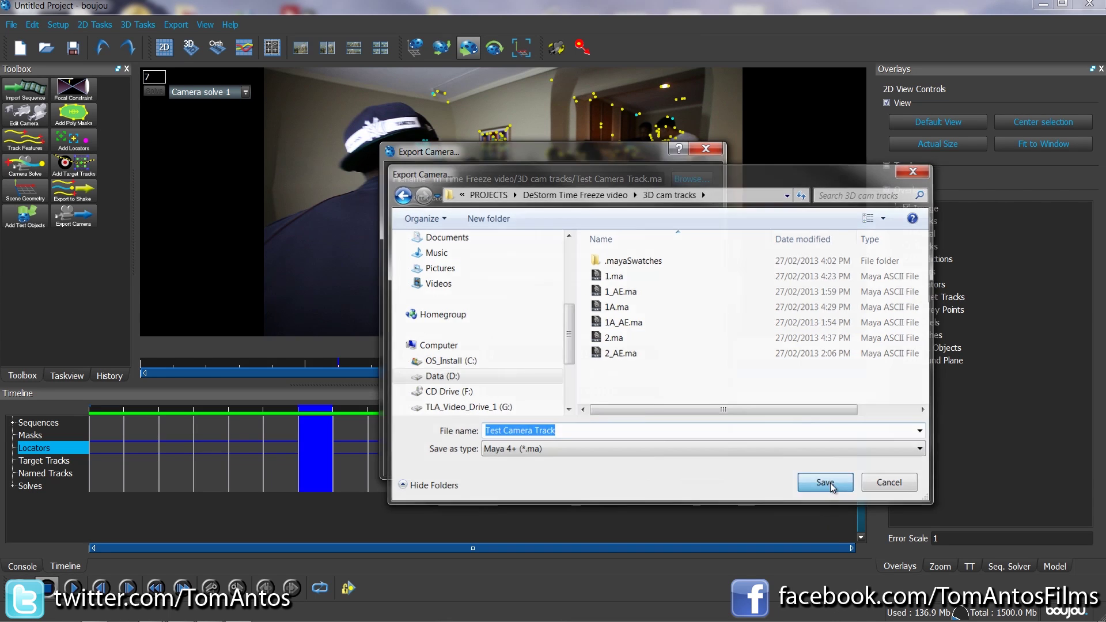
{"action": "left_click", "coordinate": [644, 460]}
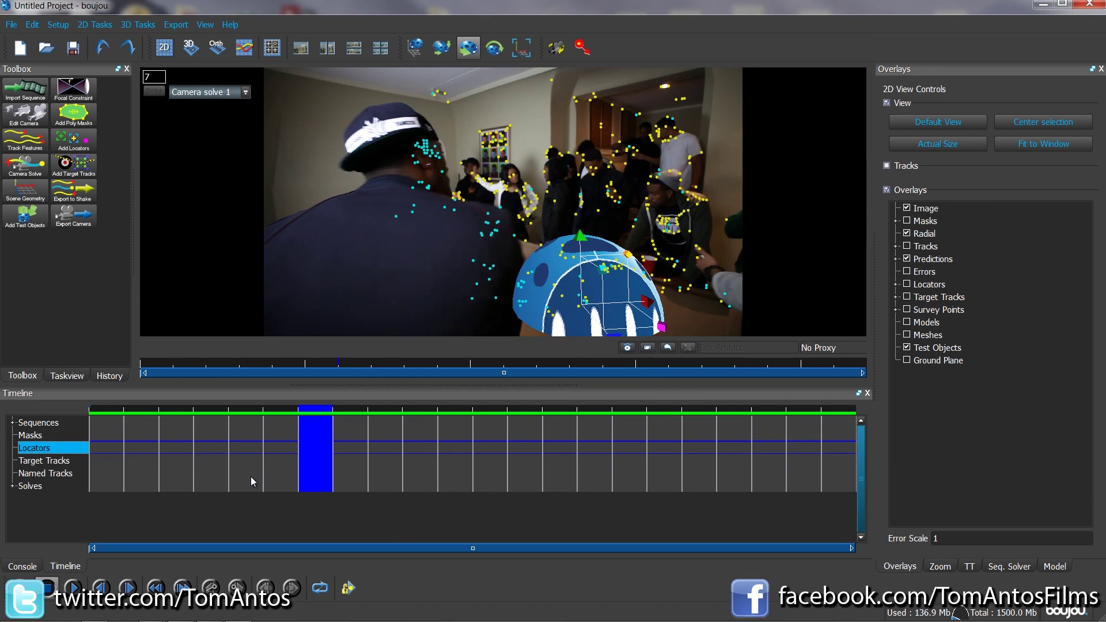
Step: Switch to Maya and open Test Camera Track.ma from D:\PROJECTS\DeStorm Time Freeze video\3D cam tracks
{"action": "left_click", "coordinate": [11, 26]}
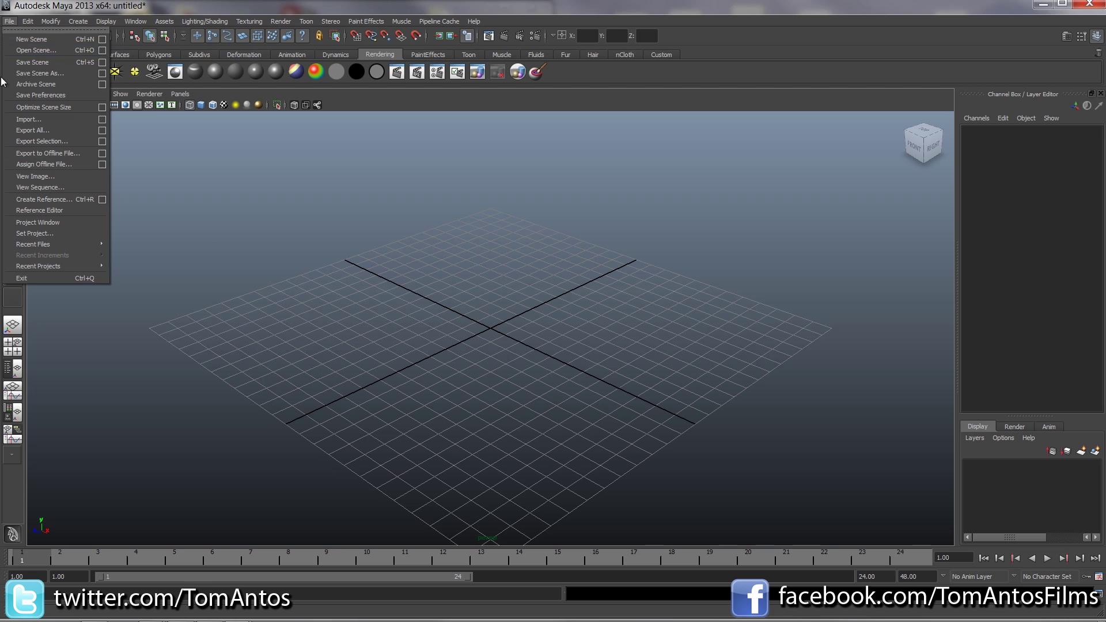
{"action": "left_click", "coordinate": [29, 50]}
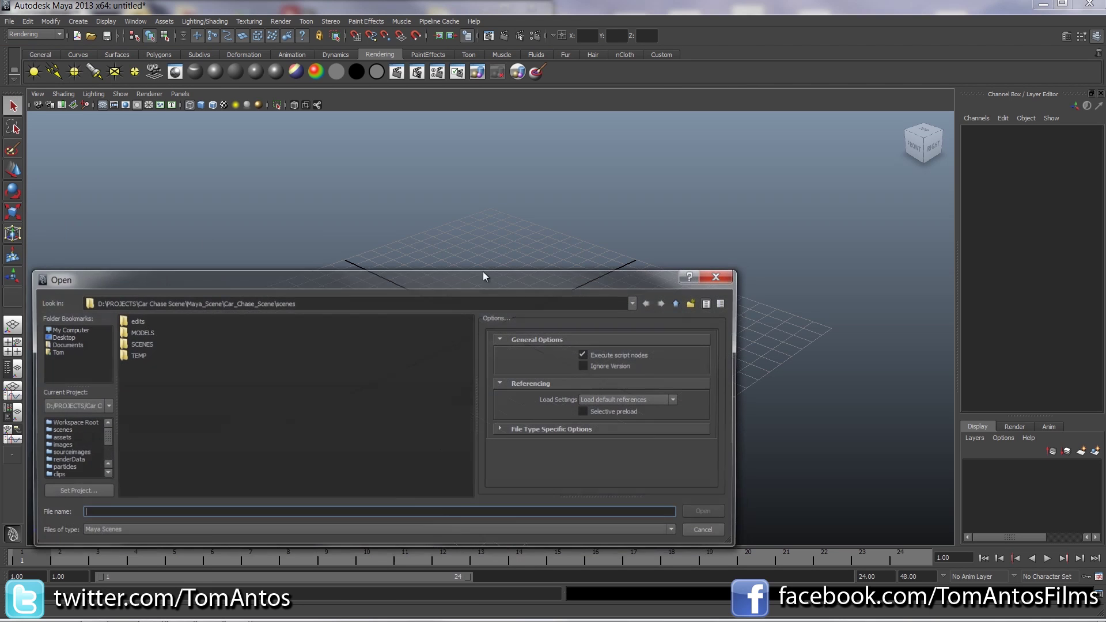
{"action": "left_click", "coordinate": [680, 303]}
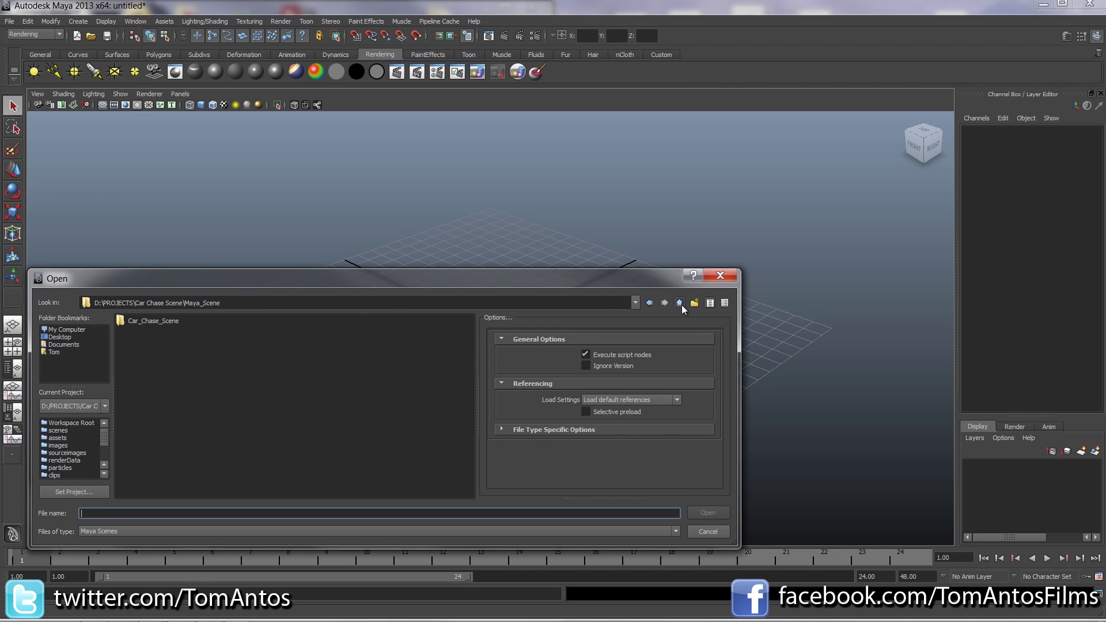
{"action": "left_click", "coordinate": [681, 304]}
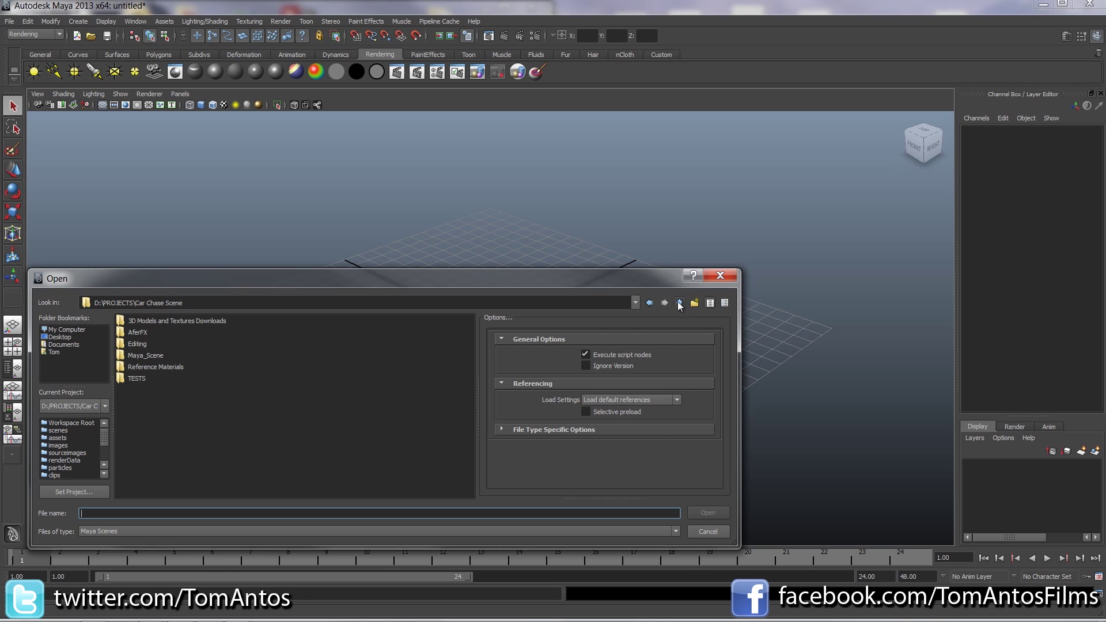
{"action": "left_click", "coordinate": [680, 304]}
{"action": "left_click", "coordinate": [680, 304]}
{"action": "double_click", "coordinate": [154, 344]}
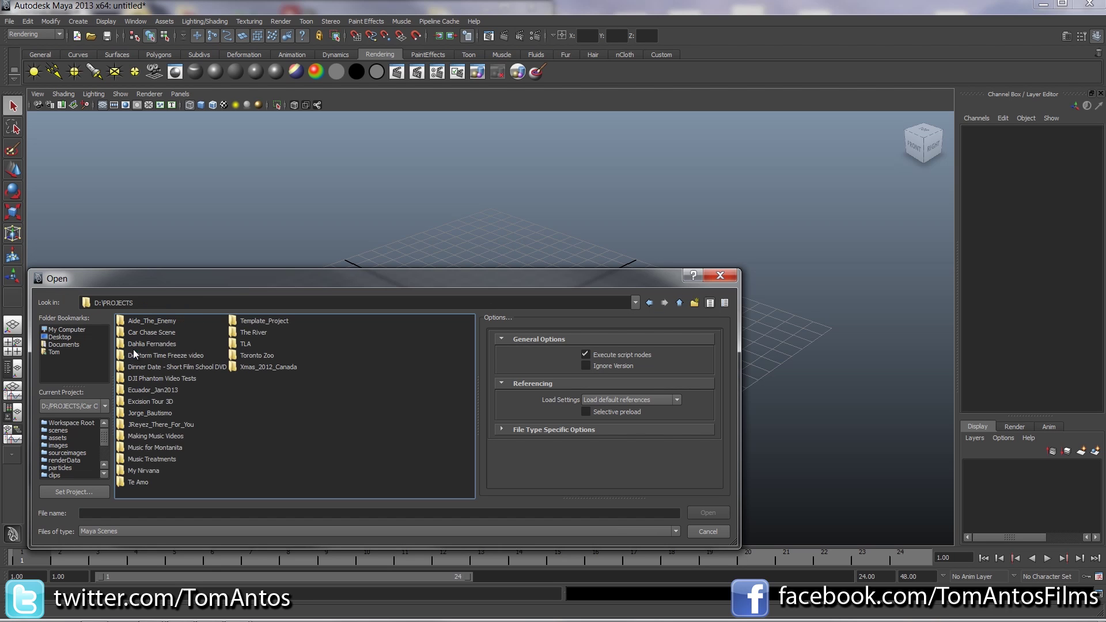
{"action": "double_click", "coordinate": [153, 354]}
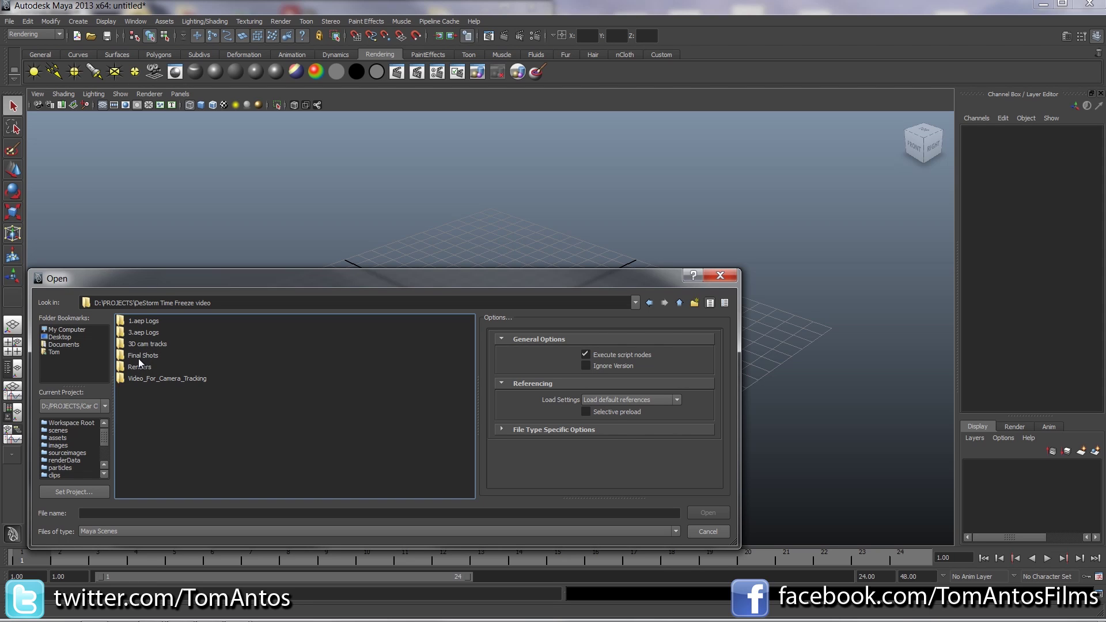
{"action": "left_click", "coordinate": [146, 345]}
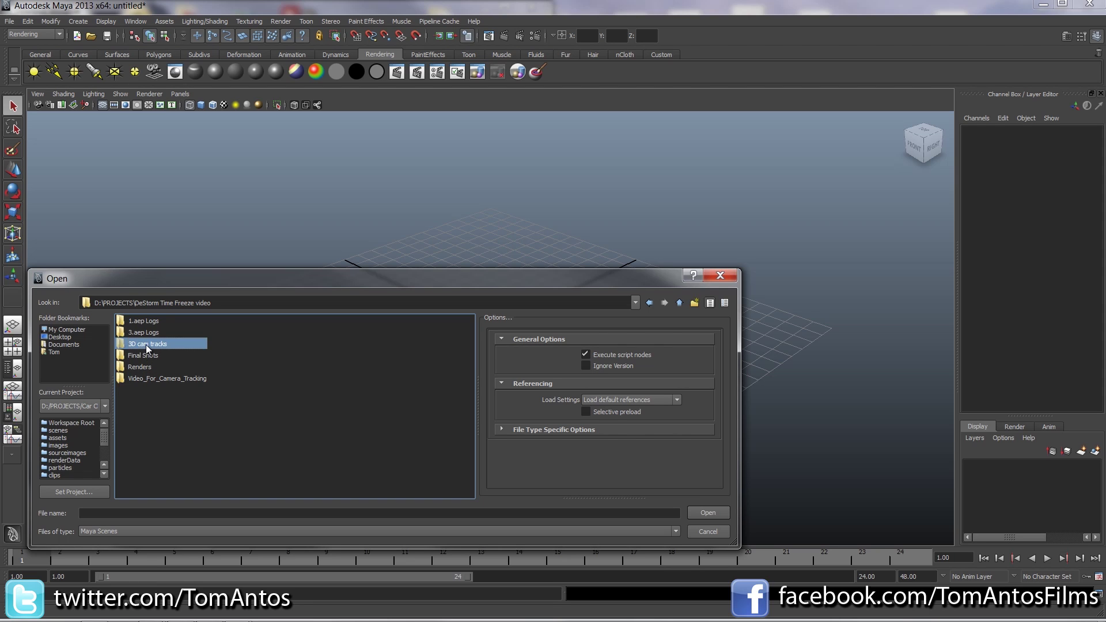
{"action": "double_click", "coordinate": [146, 344]}
{"action": "double_click", "coordinate": [144, 413]}
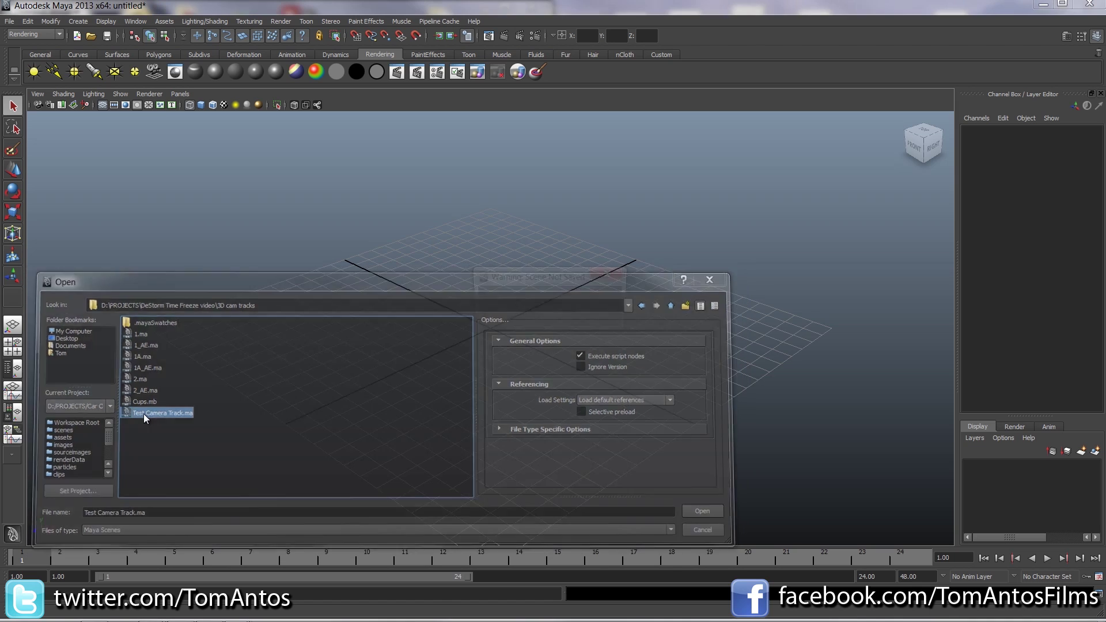
{"action": "left_click", "coordinate": [547, 316]}
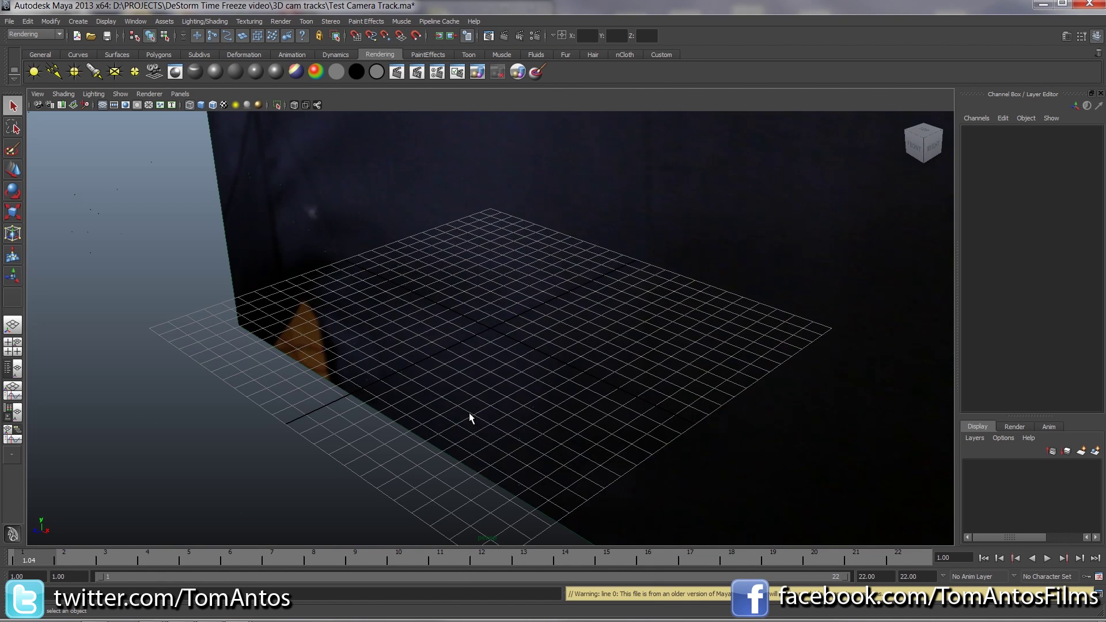
Step: Select the imported camera and play the animation to check its movement with the image plane in the perspective view
{"action": "scroll", "coordinate": [572, 306], "scroll_direction": "down", "scroll_amount": 10}
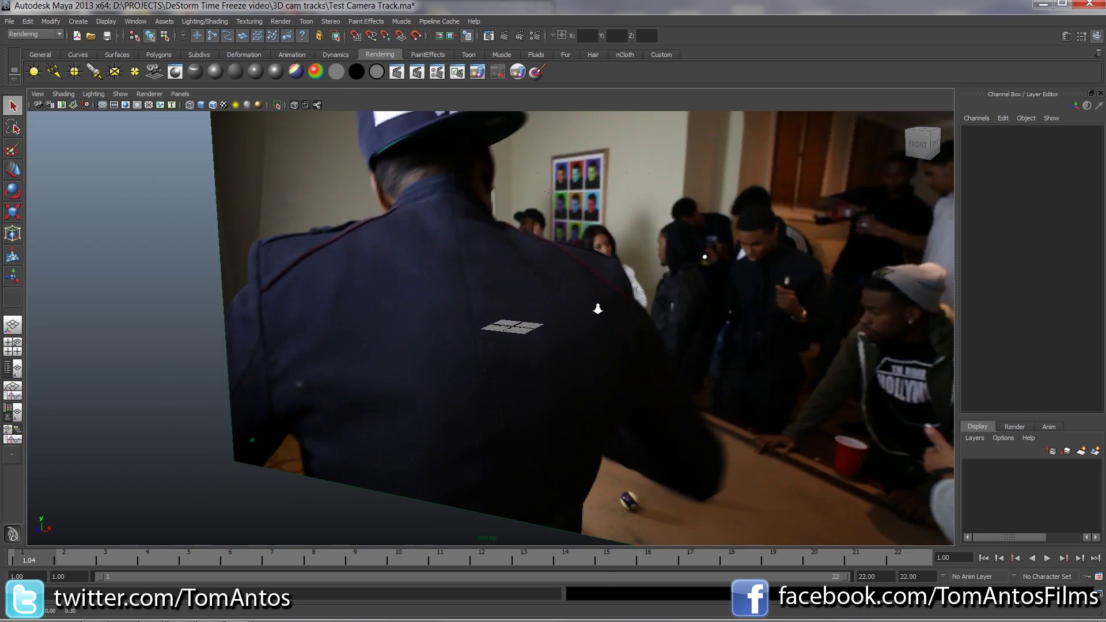
{"action": "scroll", "coordinate": [598, 309], "scroll_direction": "down", "scroll_amount": 5}
{"action": "left_click_drag", "start_coordinate": [597, 309], "coordinate": [493, 333], "text": "alt"}
{"action": "left_click_drag", "start_coordinate": [442, 303], "coordinate": [414, 399]}
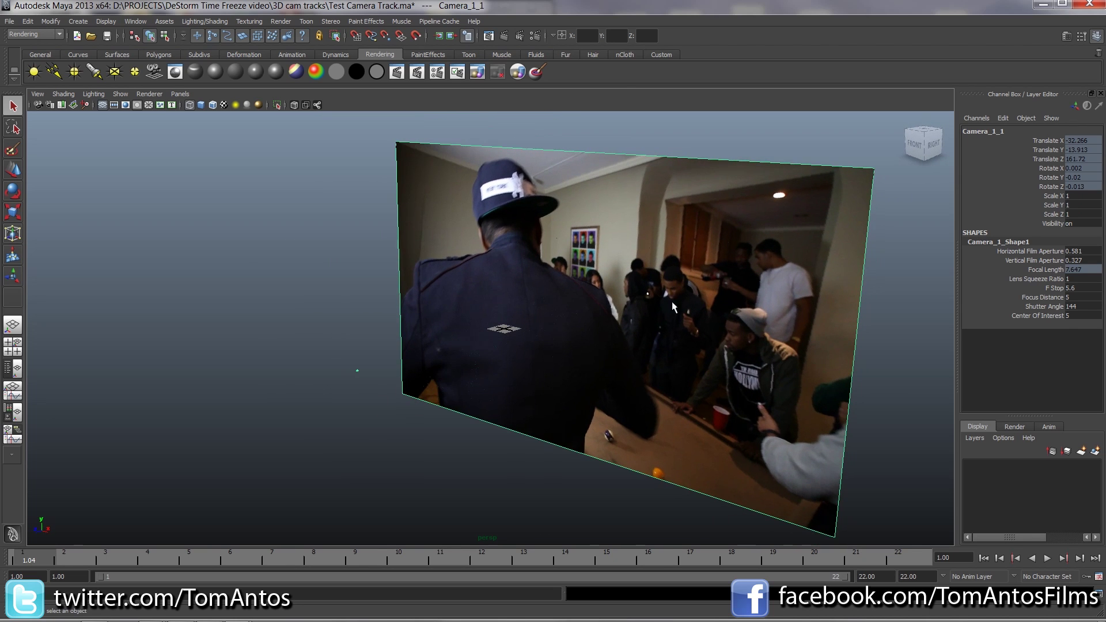
{"action": "key", "text": "alt+v"}
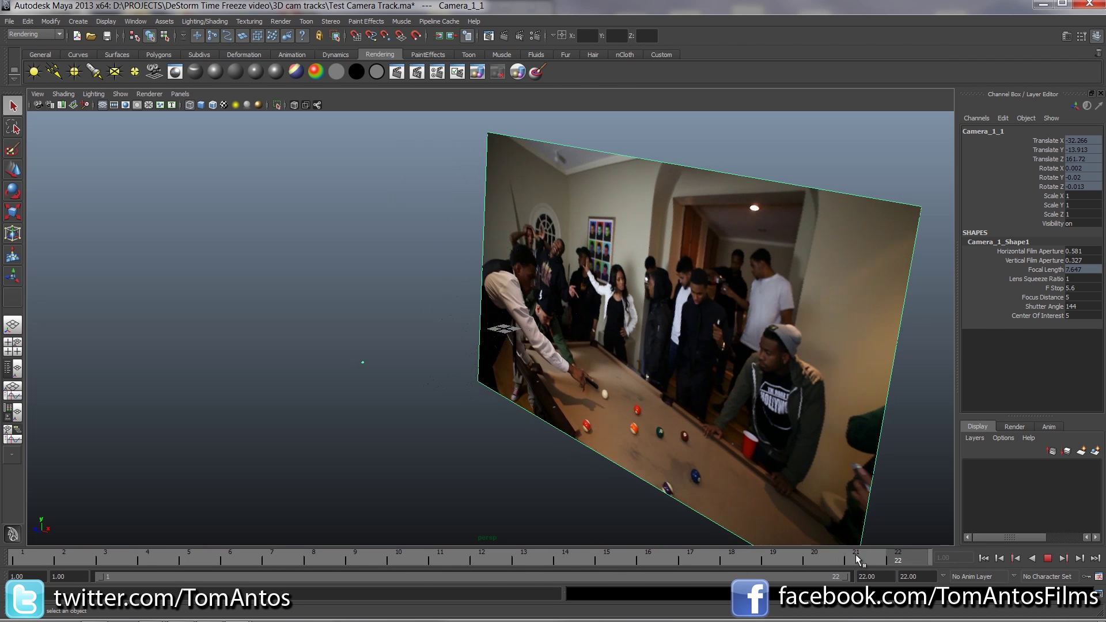
{"action": "left_click", "coordinate": [23, 560]}
{"action": "key", "text": "alt+v"}
Step: Draw a small NURBS cube beside the grid as a test object
{"action": "left_click_drag", "start_coordinate": [279, 452], "coordinate": [458, 438], "text": "alt"}
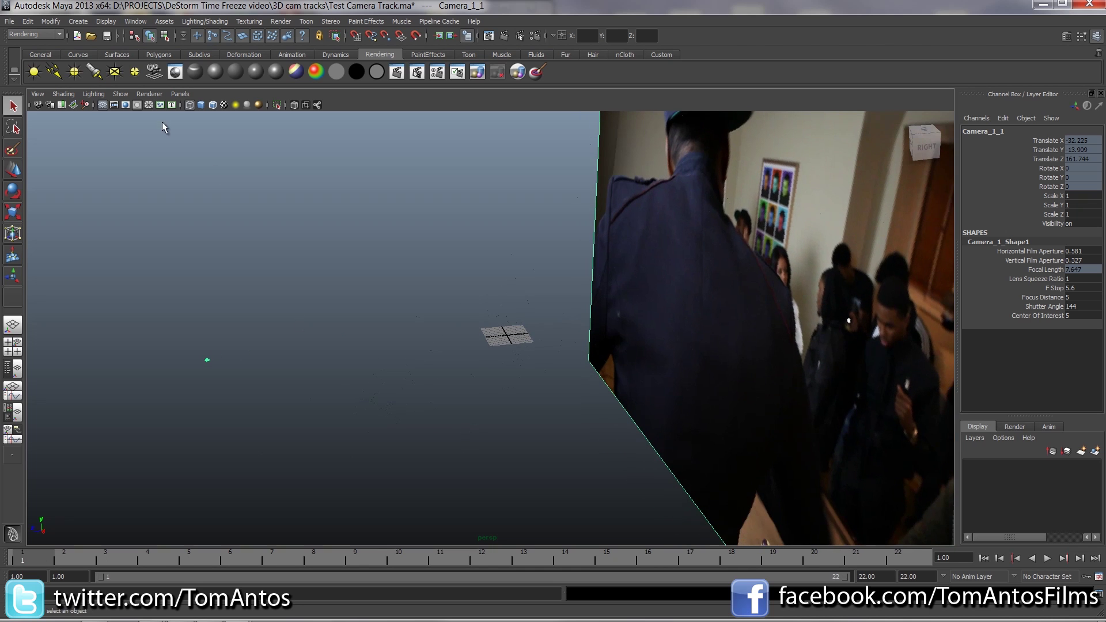
{"action": "left_click", "coordinate": [124, 57]}
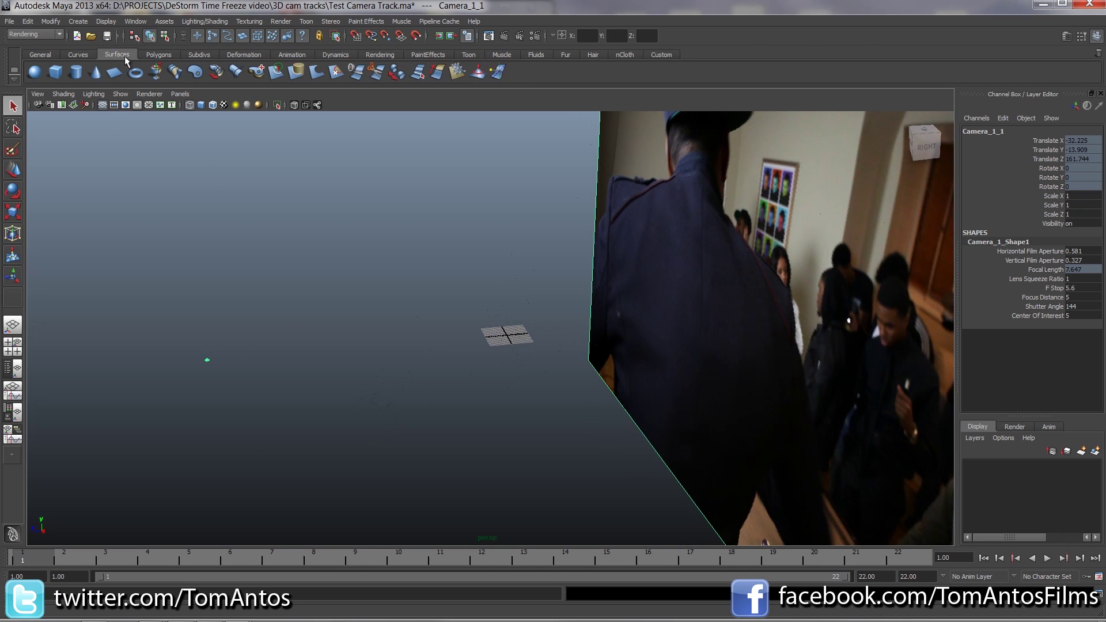
{"action": "left_click", "coordinate": [56, 73]}
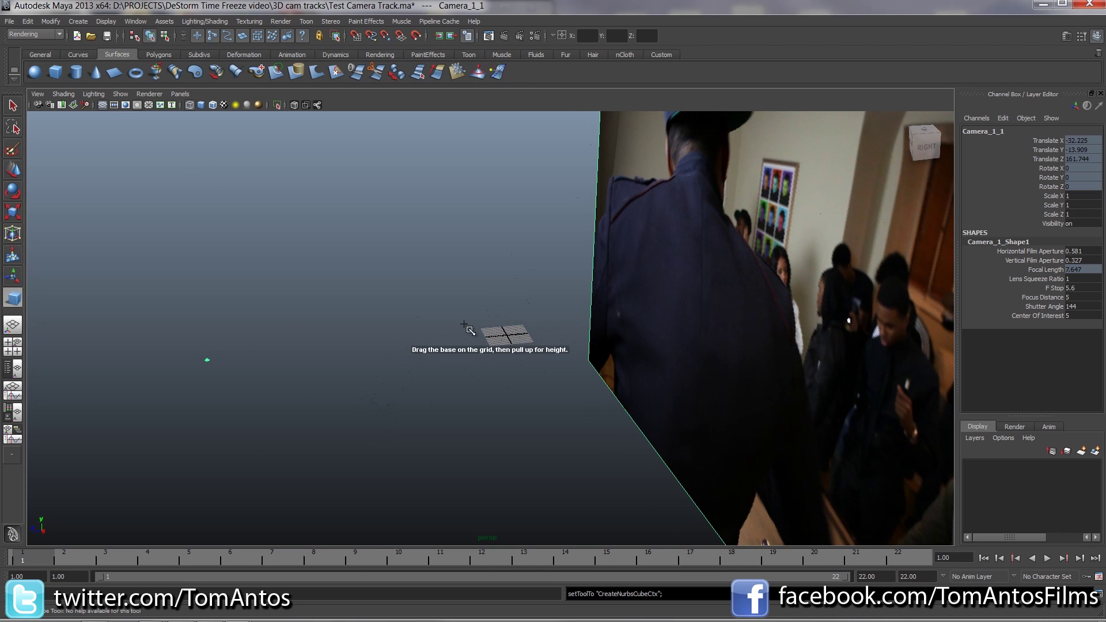
{"action": "mouse_move", "coordinate": [469, 326]}
{"action": "left_mouse_down"}
{"action": "mouse_move", "coordinate": [492, 341]}
{"action": "mouse_move", "coordinate": [473, 329]}
{"action": "left_mouse_up"}
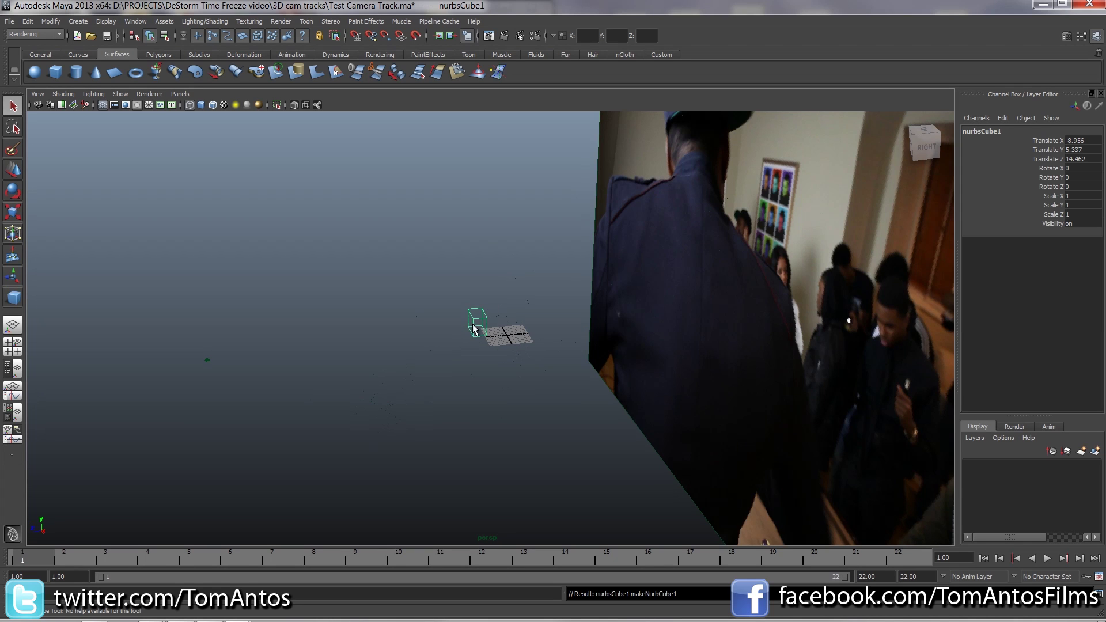
Step: Move the NURBS cube toward the camera and down, to about -19.4 in Y and 58.8 in Z
{"action": "key", "text": "w"}
{"action": "mouse_move", "coordinate": [403, 328]}
{"action": "left_mouse_down"}
{"action": "mouse_move", "coordinate": [338, 340]}
{"action": "mouse_move", "coordinate": [435, 352]}
{"action": "mouse_move", "coordinate": [397, 342]}
{"action": "left_mouse_up"}
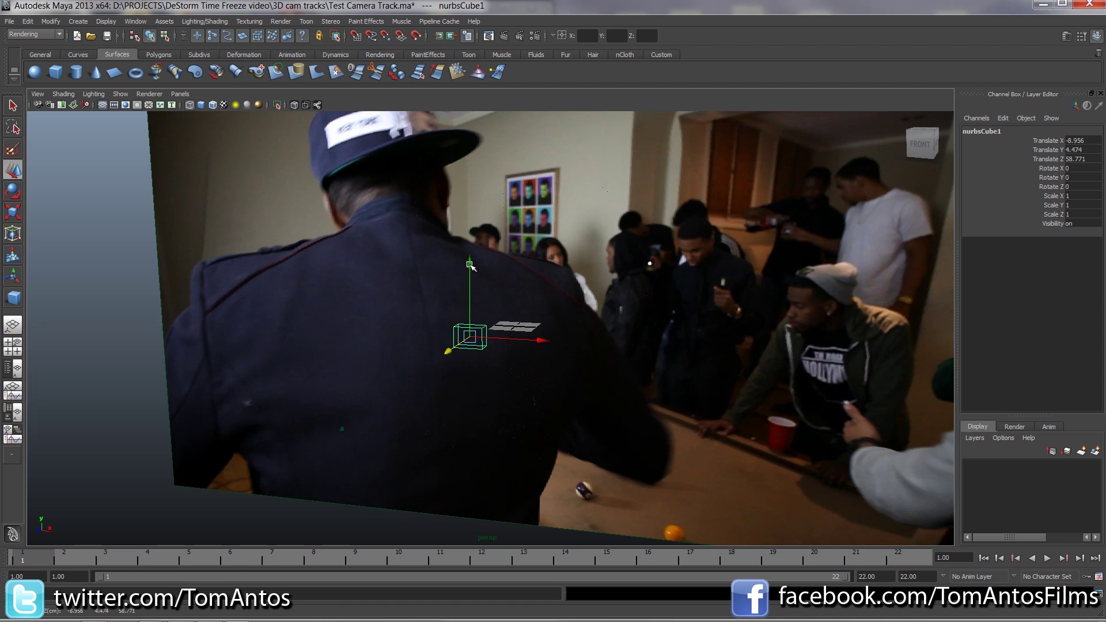
{"action": "left_click_drag", "start_coordinate": [469, 275], "coordinate": [476, 314]}
{"action": "left_click_drag", "start_coordinate": [475, 314], "coordinate": [469, 403], "text": "alt"}
Step: Switch the top view to look through the tracked camera Camera_1_1 and maximize that view
{"action": "key", "text": "space"}
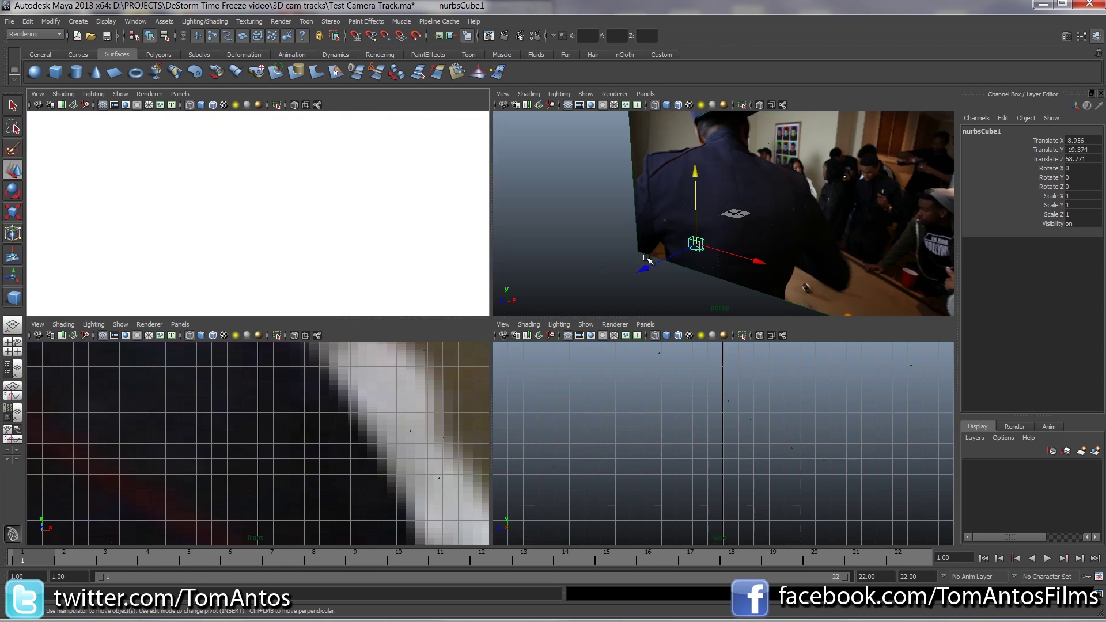
{"action": "left_click", "coordinate": [180, 94]}
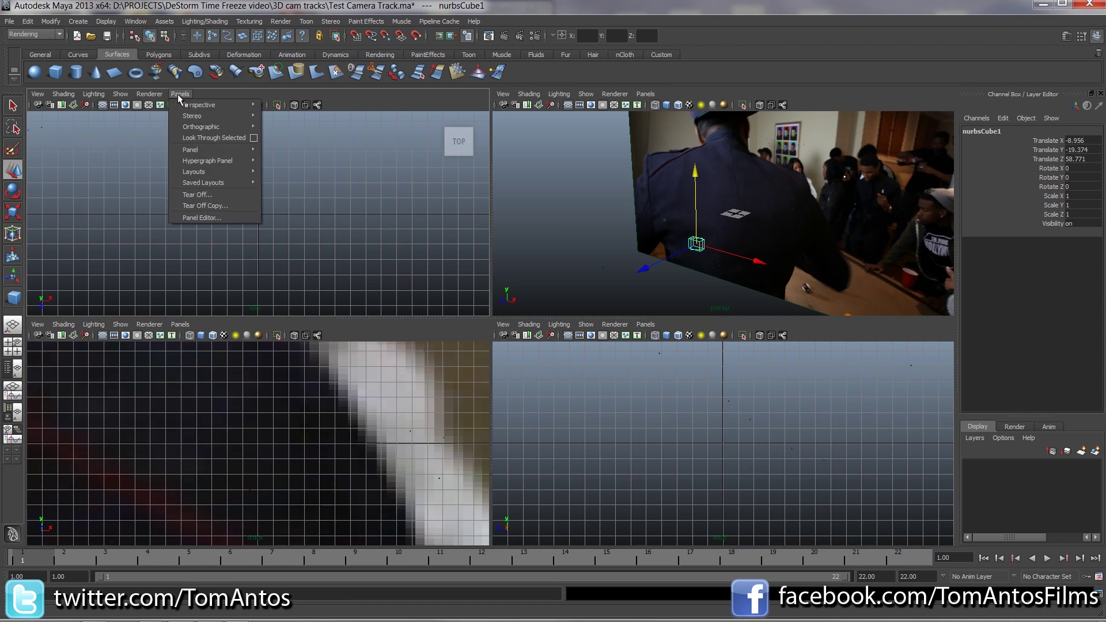
{"action": "mouse_move", "coordinate": [223, 106]}
{"action": "left_click", "coordinate": [293, 106]}
{"action": "key", "text": "space"}
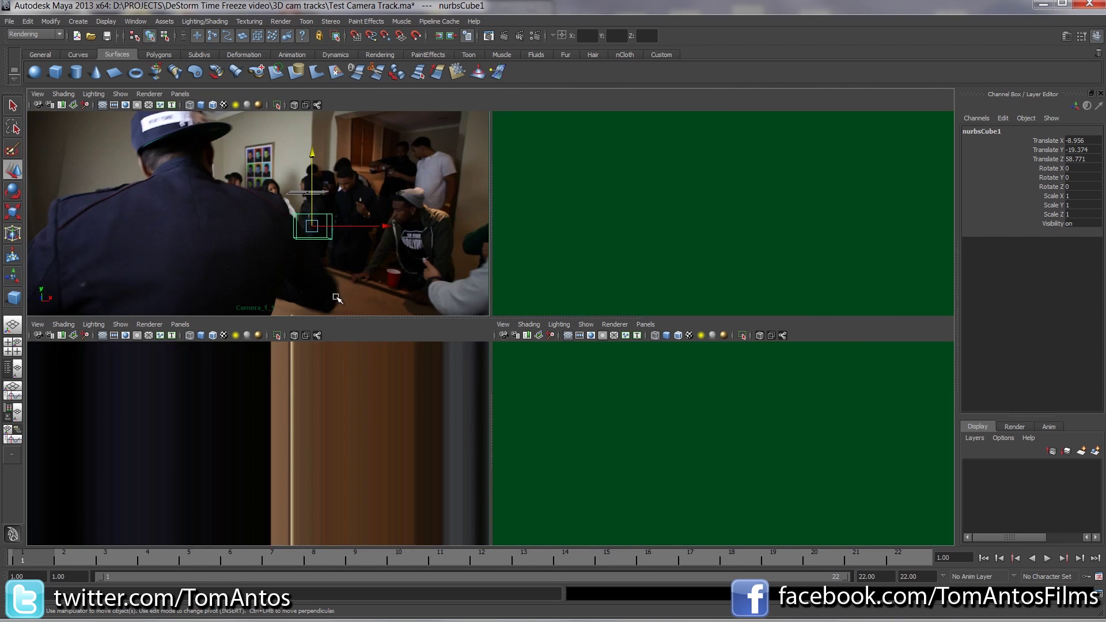
Step: Play the shot through the tracked camera to check how the cube follows the footage, and return to frame 1
{"action": "key", "text": "alt+v"}
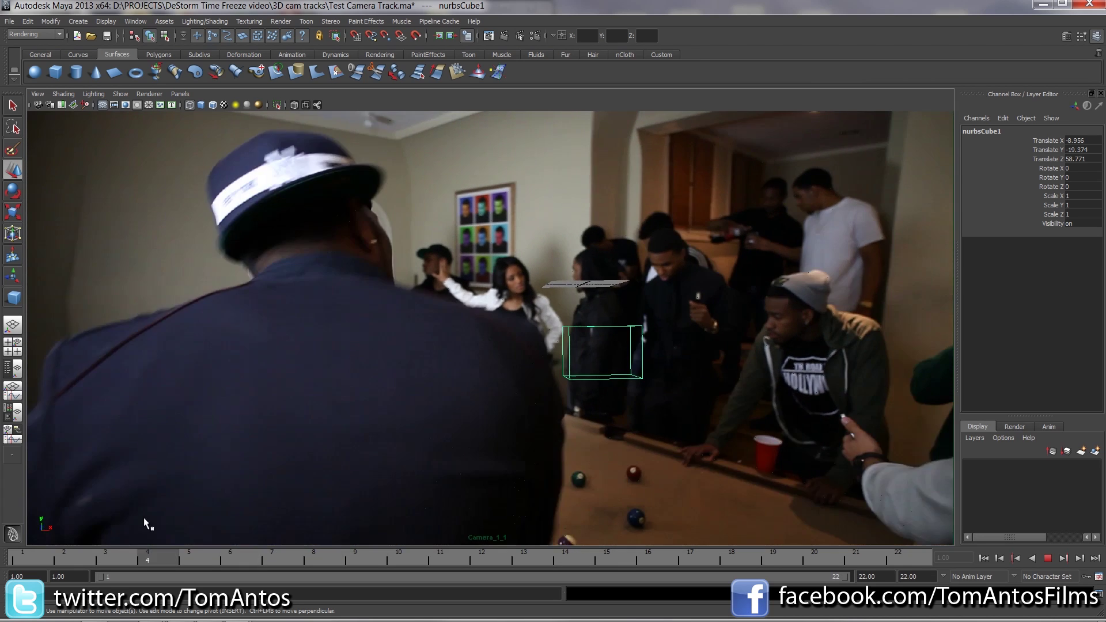
{"action": "key", "text": "alt+v"}
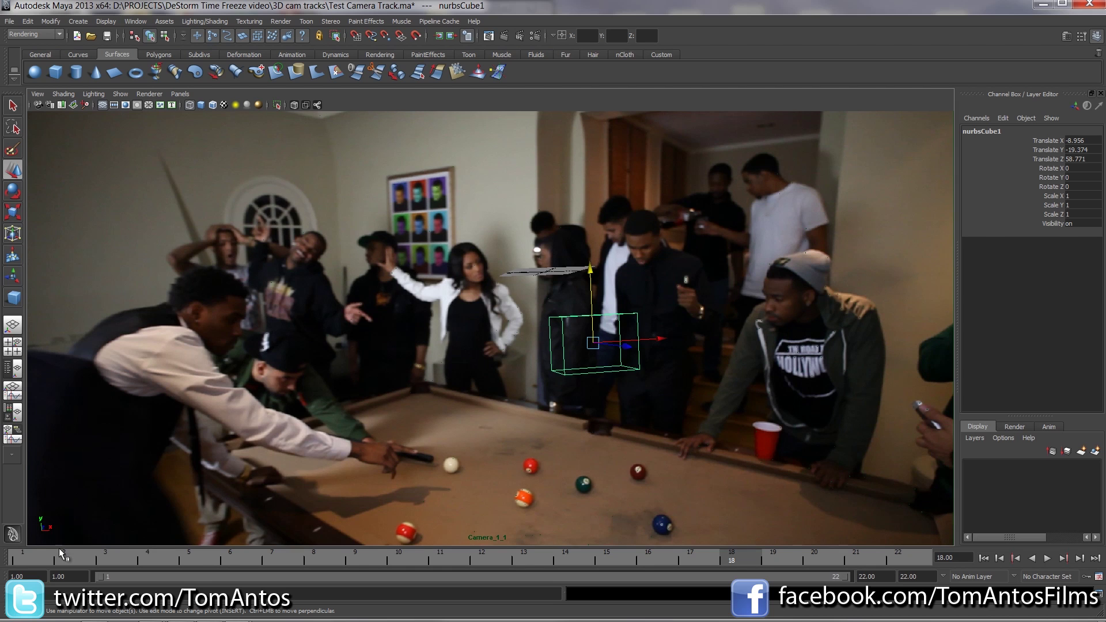
{"action": "left_click", "coordinate": [21, 558]}
Step: Return to the four-view layout and delete the whole NURBS test cube
{"action": "key", "text": "space"}
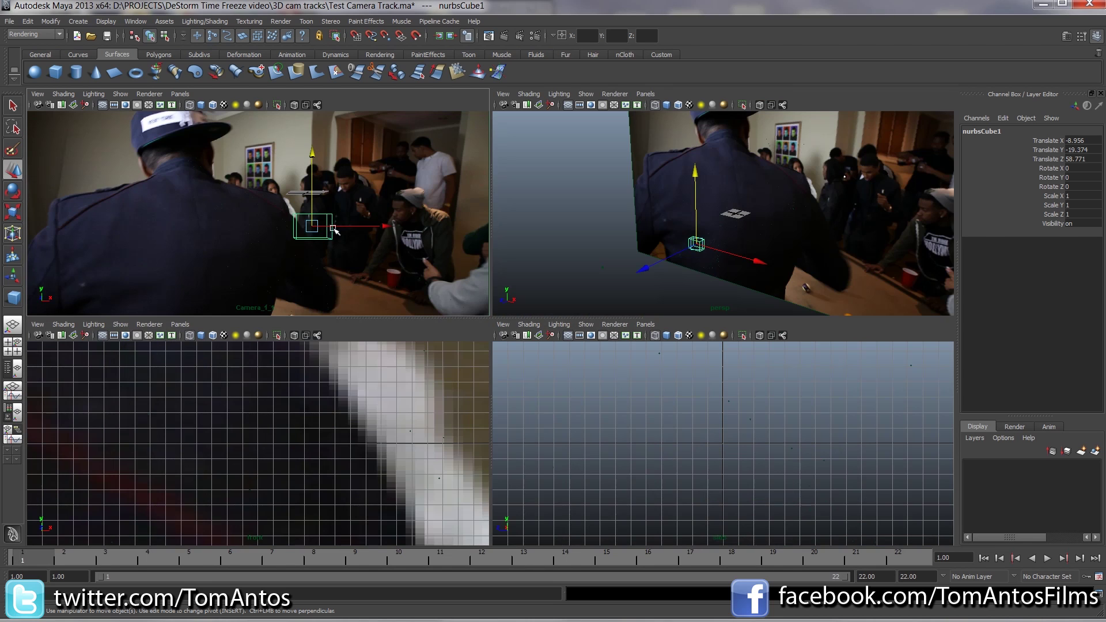
{"action": "left_click", "coordinate": [337, 206]}
{"action": "left_click", "coordinate": [321, 210]}
{"action": "left_click", "coordinate": [324, 215]}
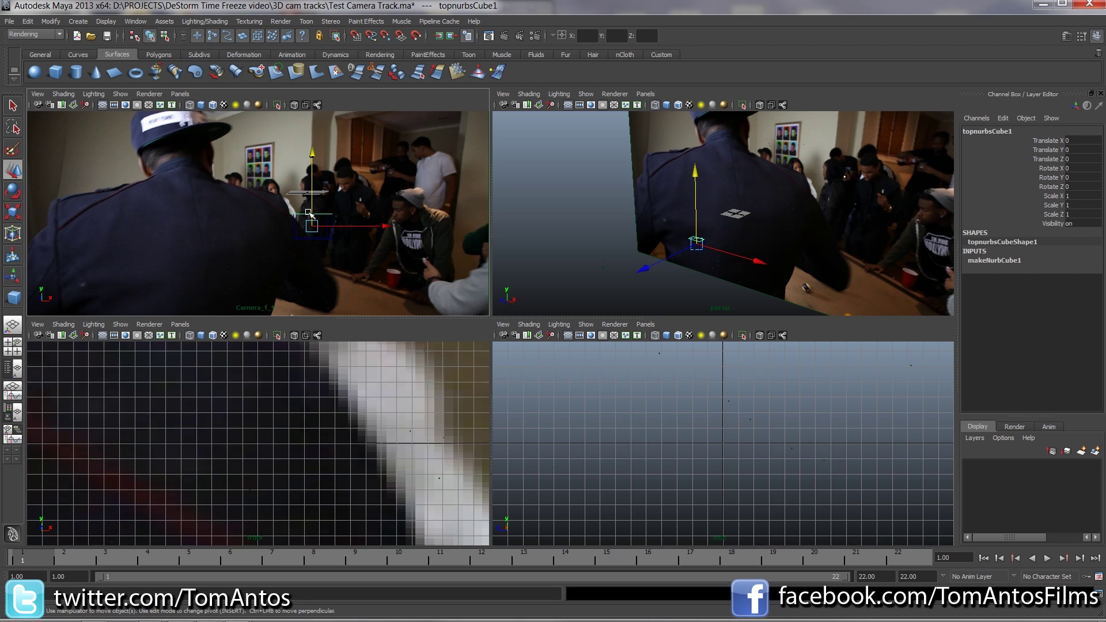
{"action": "key", "text": "Up"}
{"action": "left_click", "coordinate": [309, 213]}
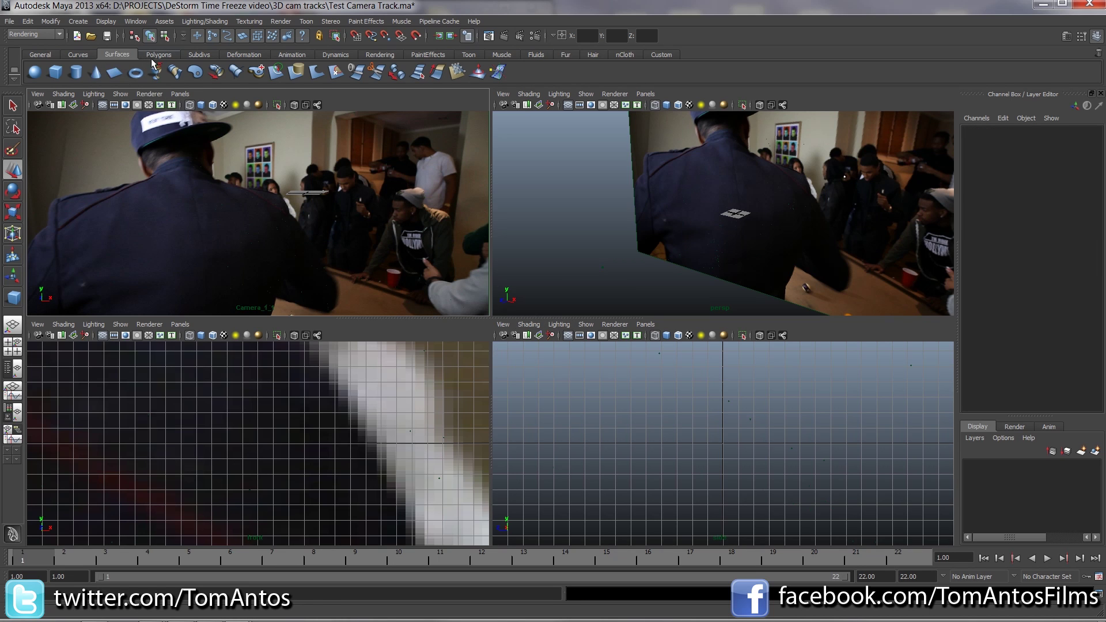
Step: Start a linear EP curve in the side view, running from the vertical axis along the cup's base and up its stepped, slanted outer wall
{"action": "left_click", "coordinate": [78, 54]}
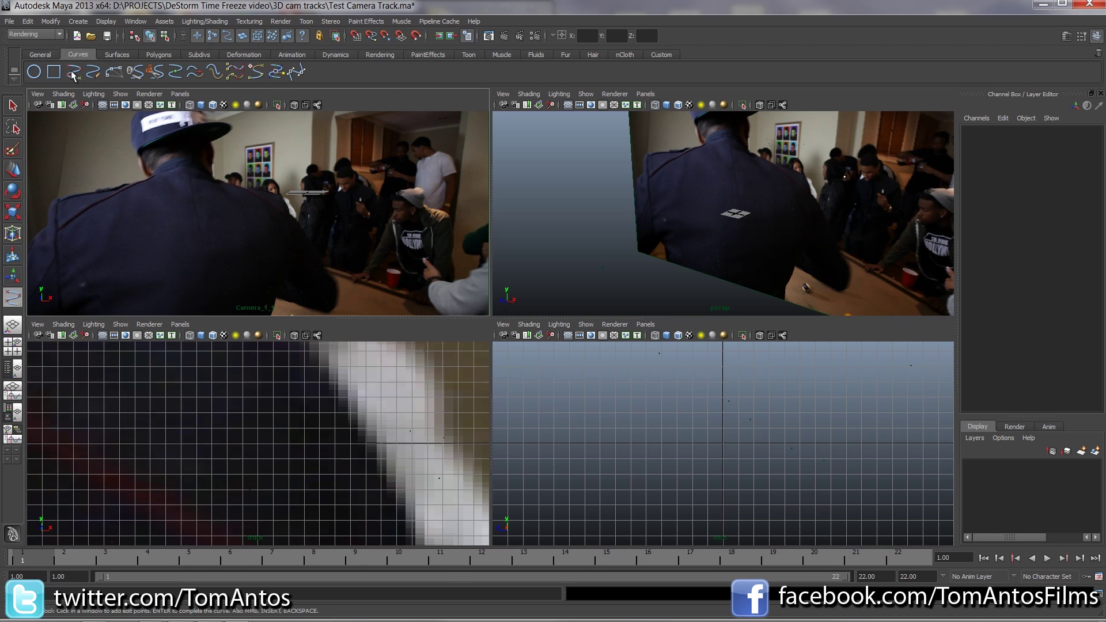
{"action": "double_click", "coordinate": [73, 73]}
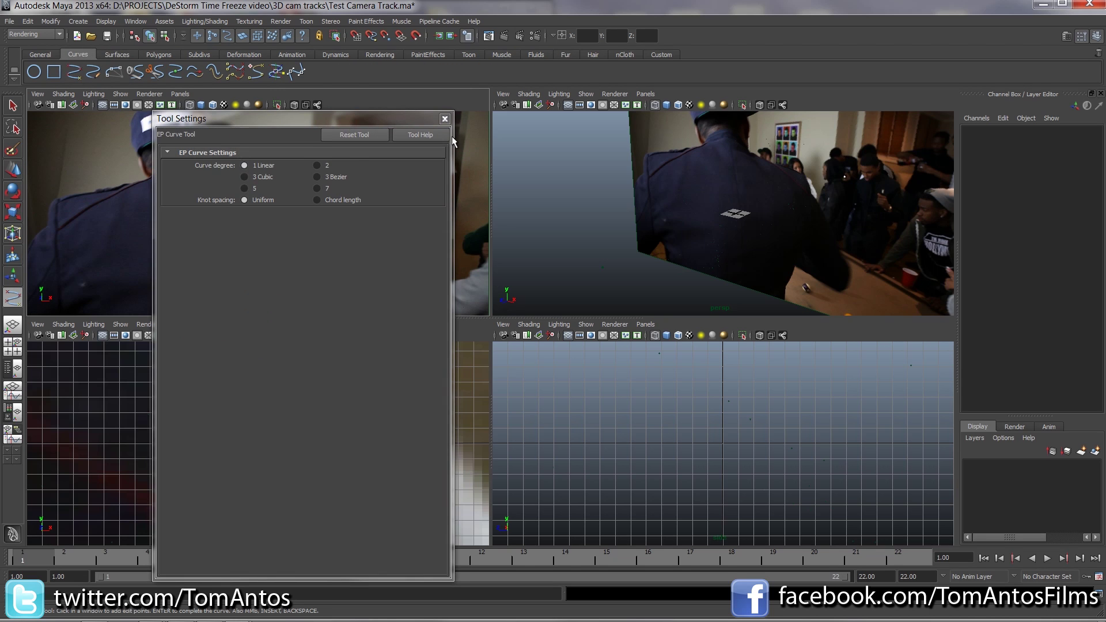
{"action": "left_click", "coordinate": [445, 119]}
{"action": "key", "text": "space"}
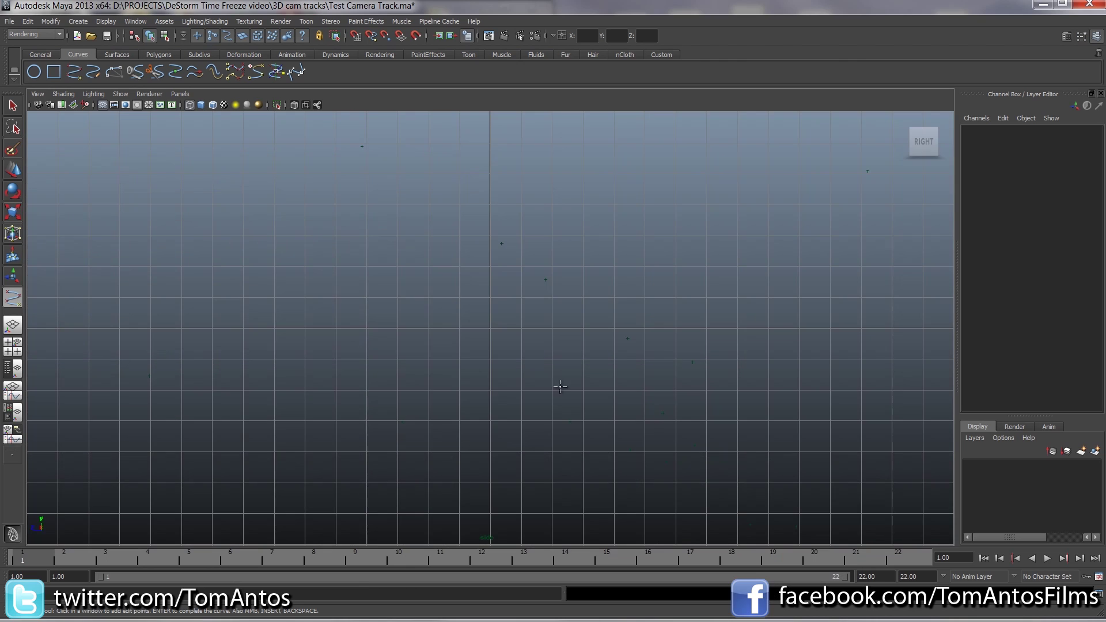
{"action": "middle_click_drag", "start_coordinate": [470, 306], "coordinate": [520, 407], "text": "alt"}
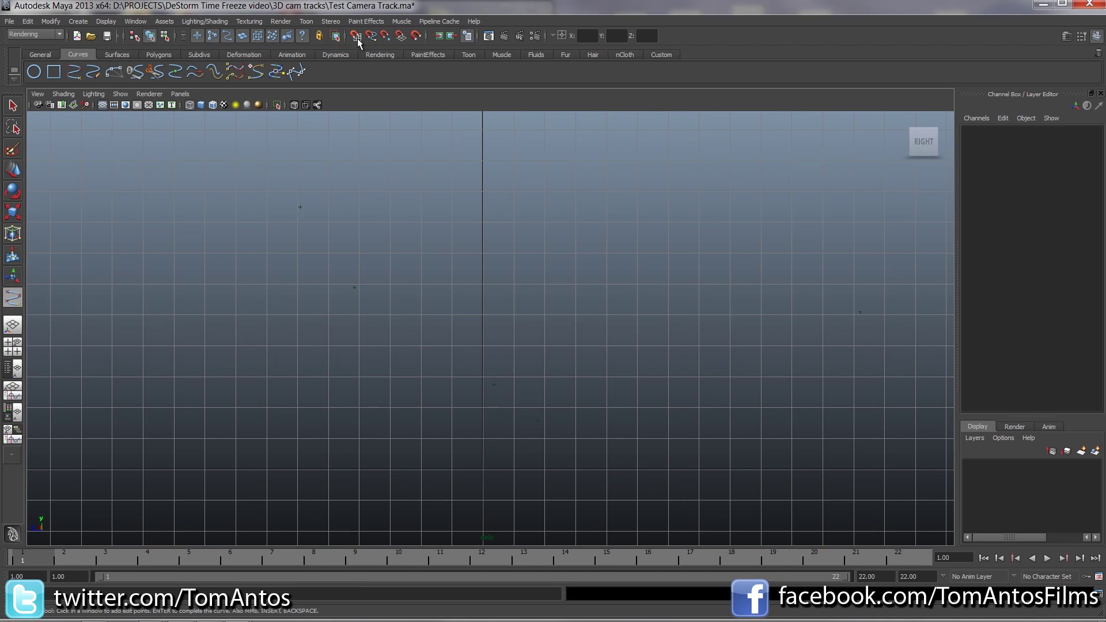
{"action": "left_click", "coordinate": [483, 469]}
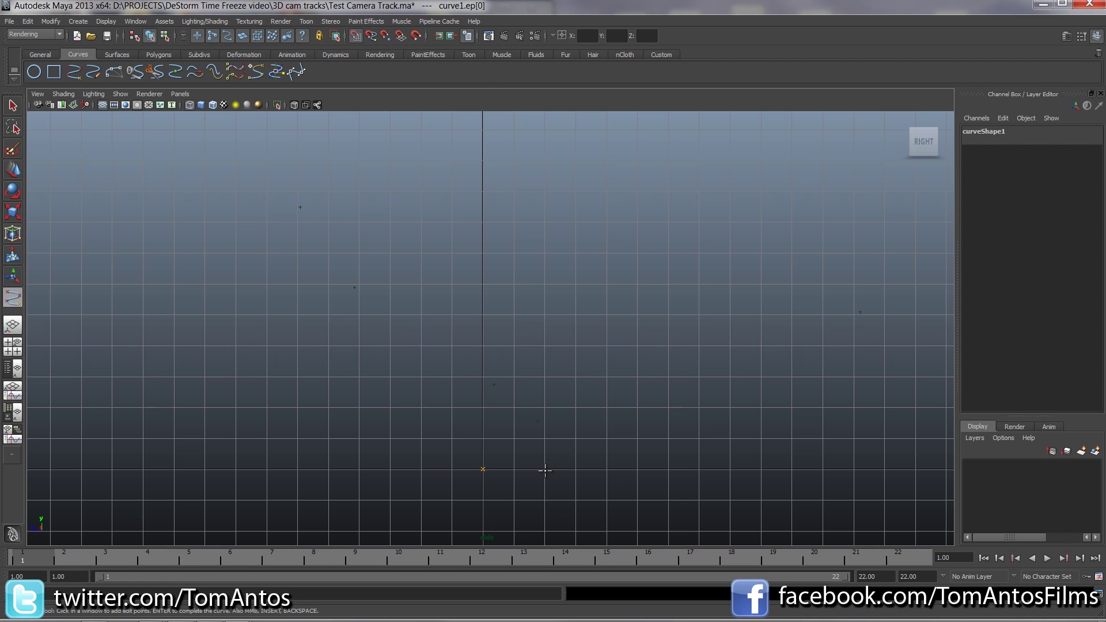
{"action": "left_click", "coordinate": [574, 469]}
{"action": "left_click", "coordinate": [602, 351]}
{"action": "left_click", "coordinate": [653, 166]}
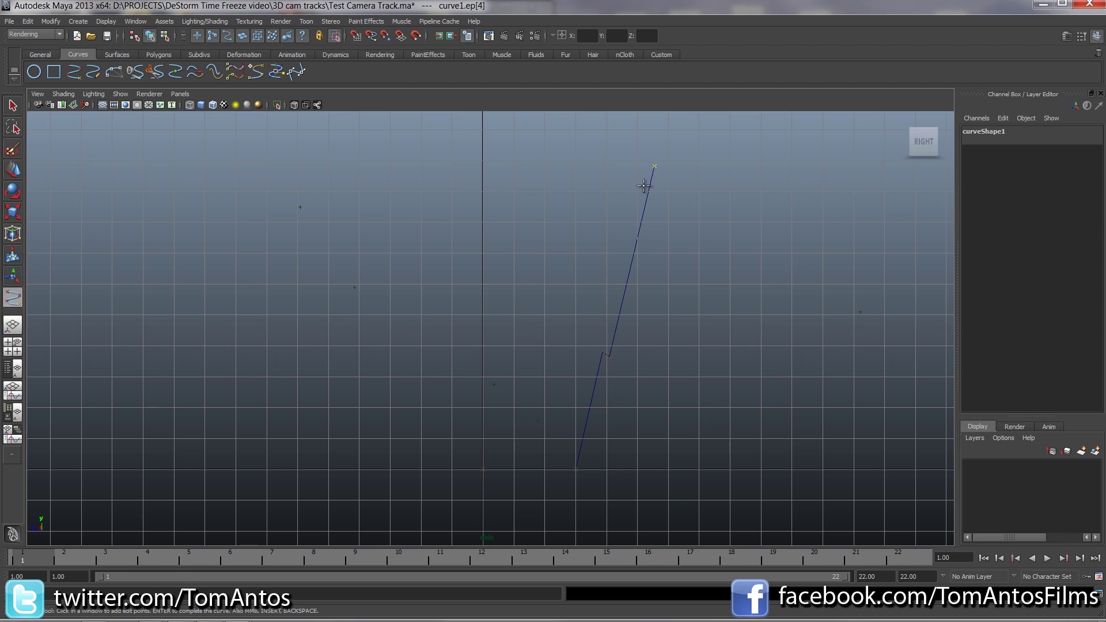
Step: Continue the profile curve around the top of the cup wall to form a small hooked rim
{"action": "middle_click_drag", "start_coordinate": [609, 190], "coordinate": [641, 249], "text": "alt"}
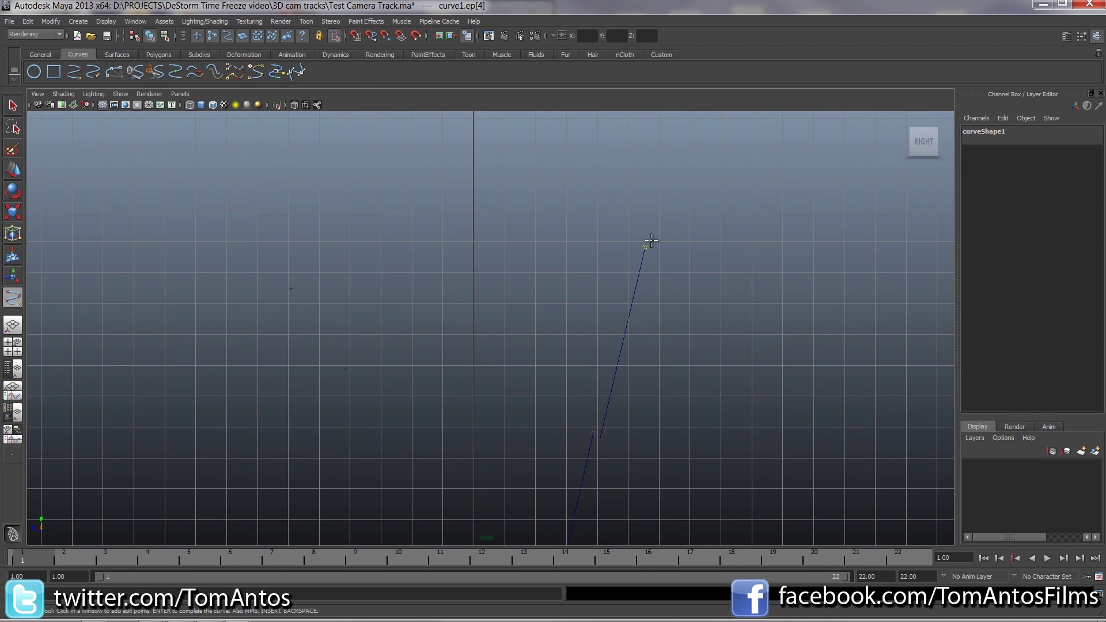
{"action": "left_click", "coordinate": [653, 242]}
{"action": "left_click", "coordinate": [658, 252]}
{"action": "left_click", "coordinate": [661, 239]}
{"action": "left_click", "coordinate": [640, 235]}
{"action": "left_click", "coordinate": [637, 250]}
Step: Draw the inner wall down to the base and back to the vertical axis, remove the stray point, and finish the profile curve
{"action": "left_click", "coordinate": [578, 461]}
{"action": "middle_click_drag", "start_coordinate": [580, 449], "coordinate": [566, 351]}
{"action": "key", "text": "Return"}
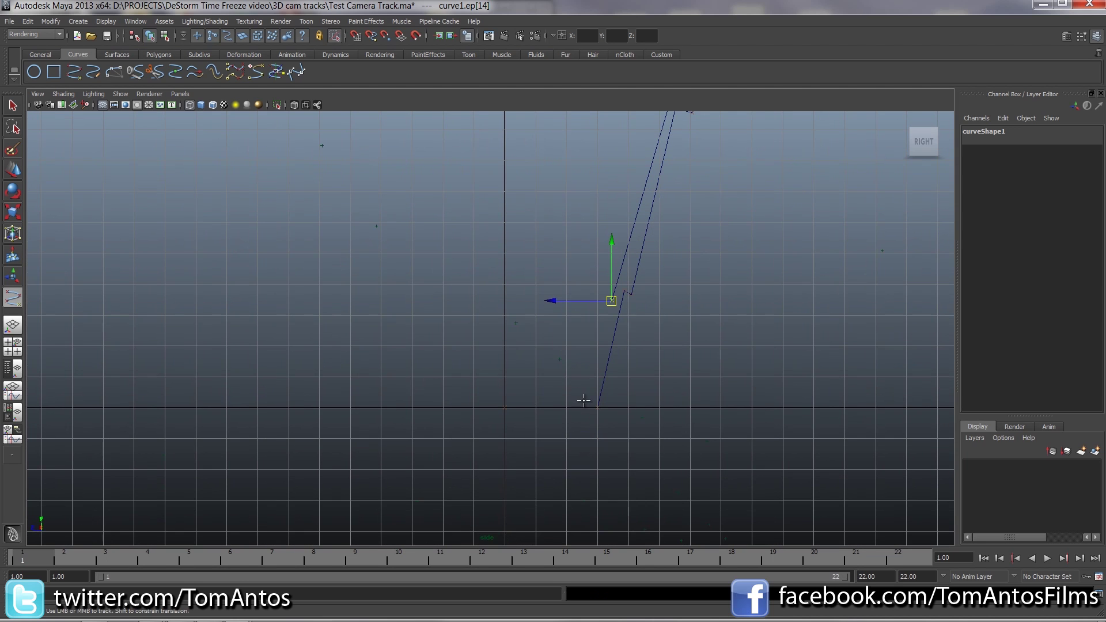
{"action": "left_click", "coordinate": [587, 398]}
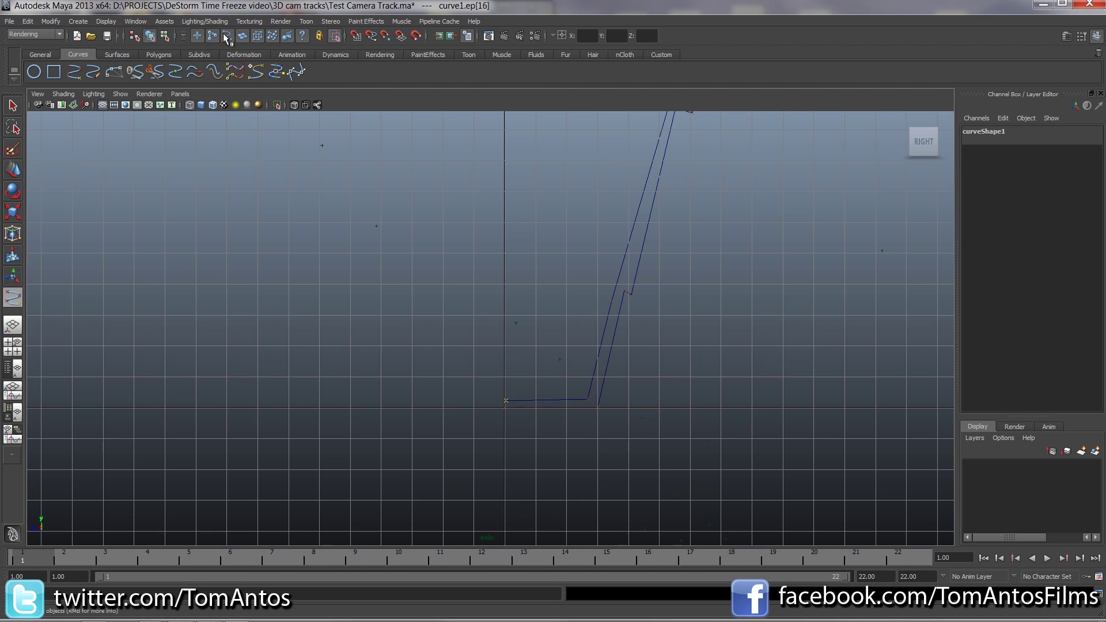
{"action": "left_click", "coordinate": [637, 375]}
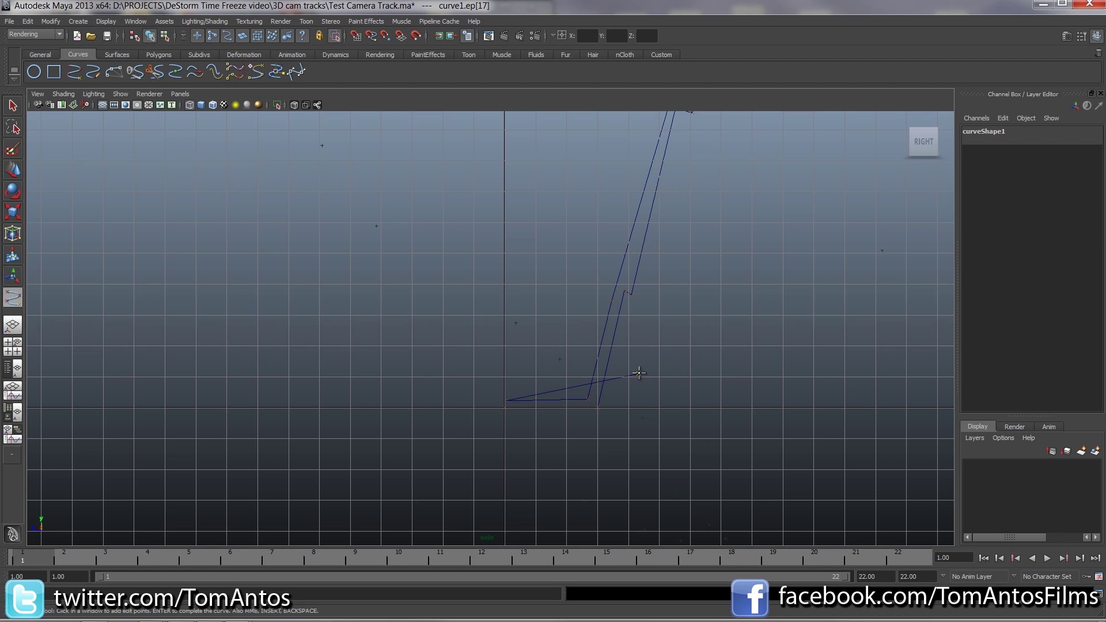
{"action": "key", "text": "BackSpace"}
{"action": "key", "text": "Return"}
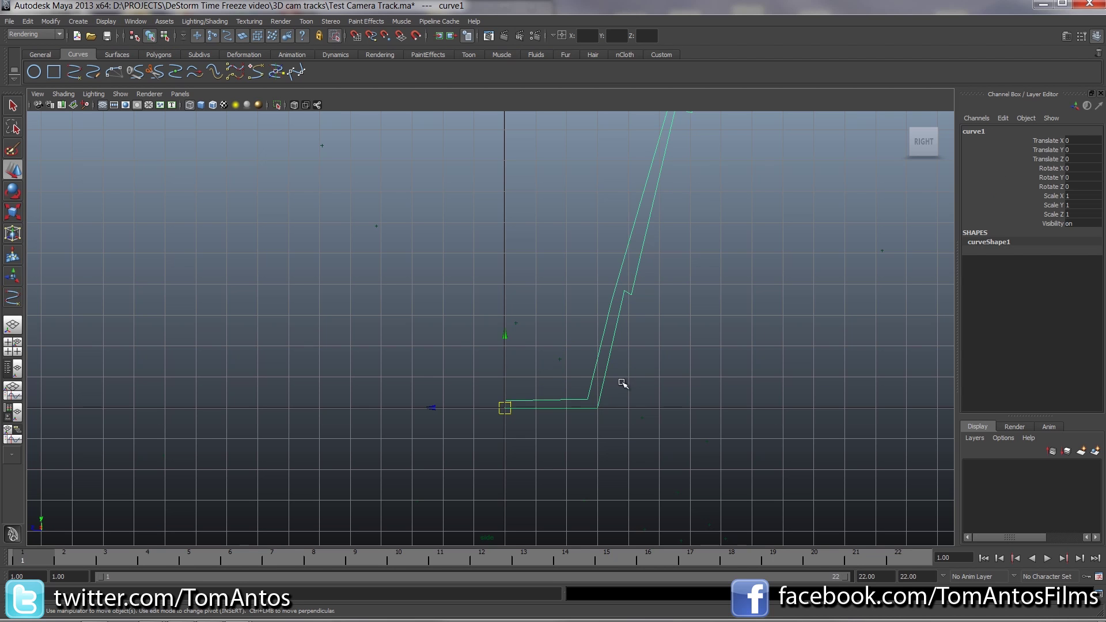
Step: Revolve the cup profile curve 360 degrees around the Y axis to make a surface, working in the maximized perspective view
{"action": "key", "text": "space"}
{"action": "middle_click_drag", "start_coordinate": [793, 409], "coordinate": [759, 460], "text": "alt"}
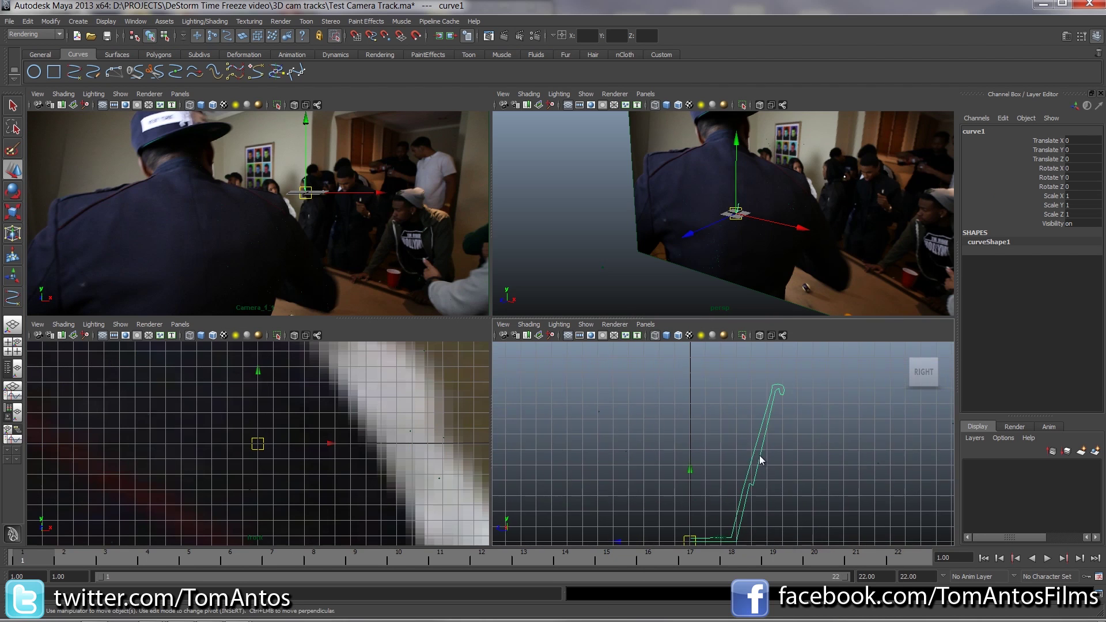
{"action": "key", "text": "space"}
{"action": "right_click_drag", "start_coordinate": [512, 346], "coordinate": [444, 359], "text": "alt"}
{"action": "middle_click_drag", "start_coordinate": [684, 431], "coordinate": [706, 405], "text": "alt"}
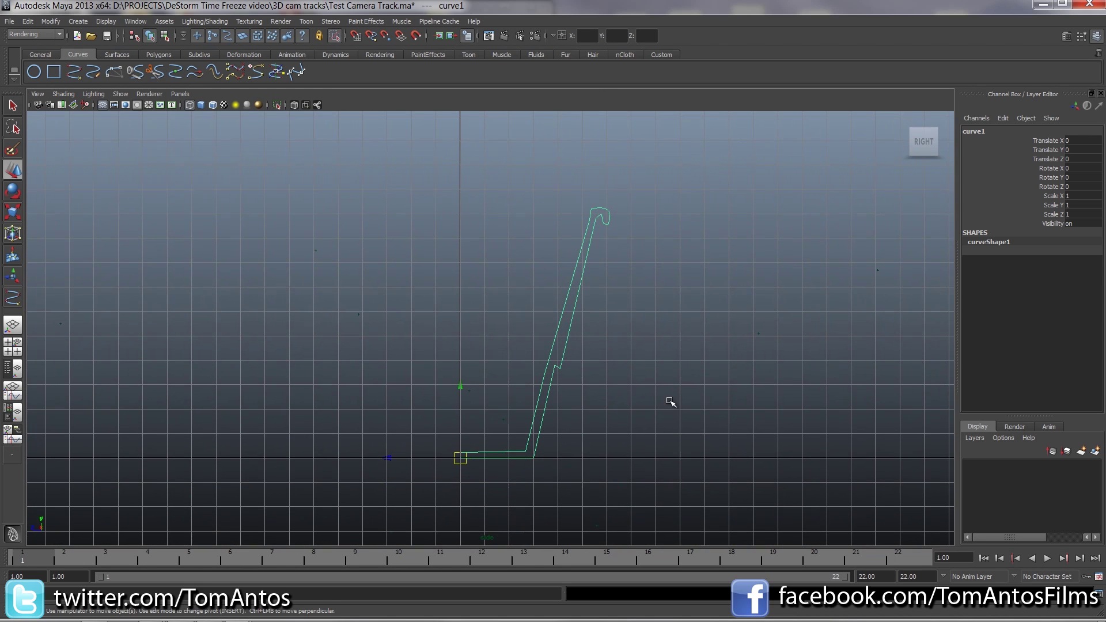
{"action": "key", "text": "space"}
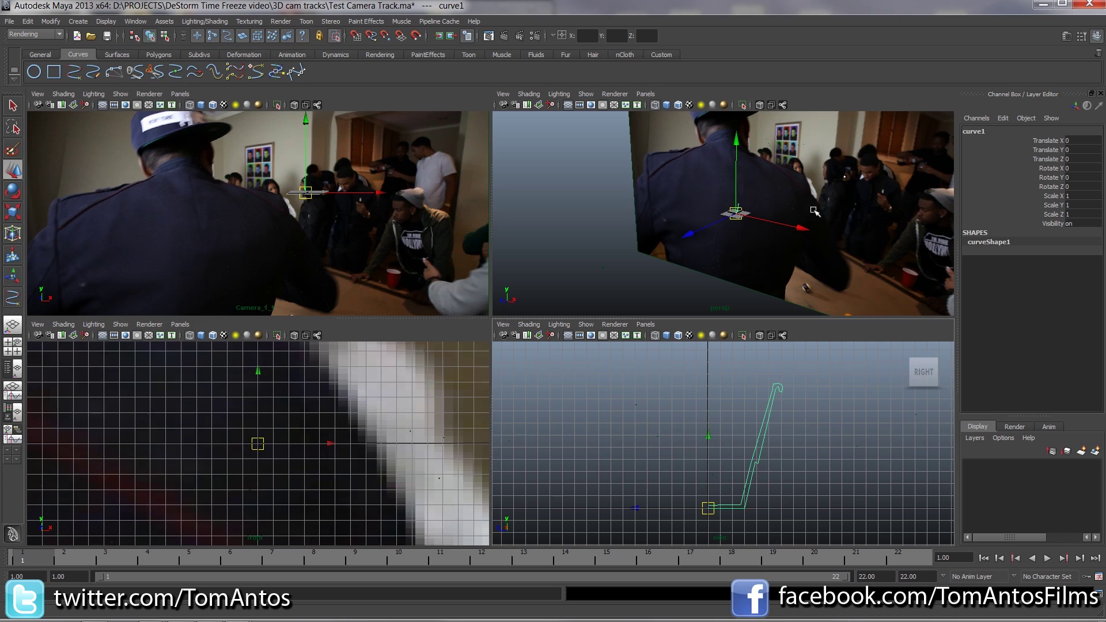
{"action": "left_click_drag", "start_coordinate": [730, 211], "coordinate": [687, 293], "text": "alt"}
{"action": "key", "text": "space"}
{"action": "right_click_drag", "start_coordinate": [687, 292], "coordinate": [272, 291], "text": "alt"}
{"action": "left_click_drag", "start_coordinate": [271, 292], "coordinate": [526, 278], "text": "alt"}
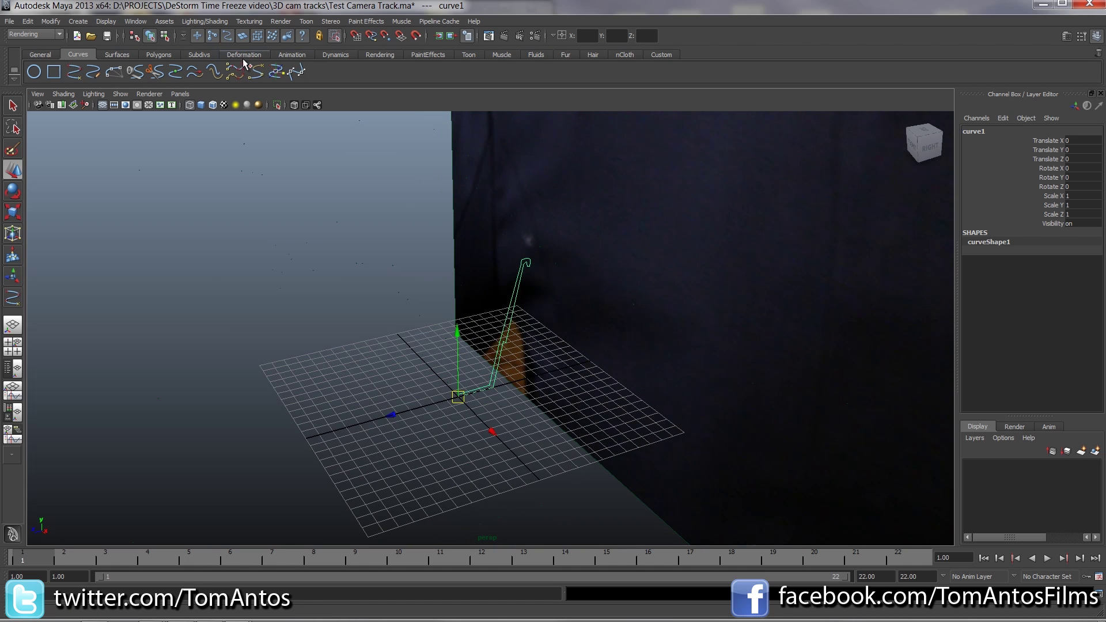
{"action": "left_click", "coordinate": [117, 55]}
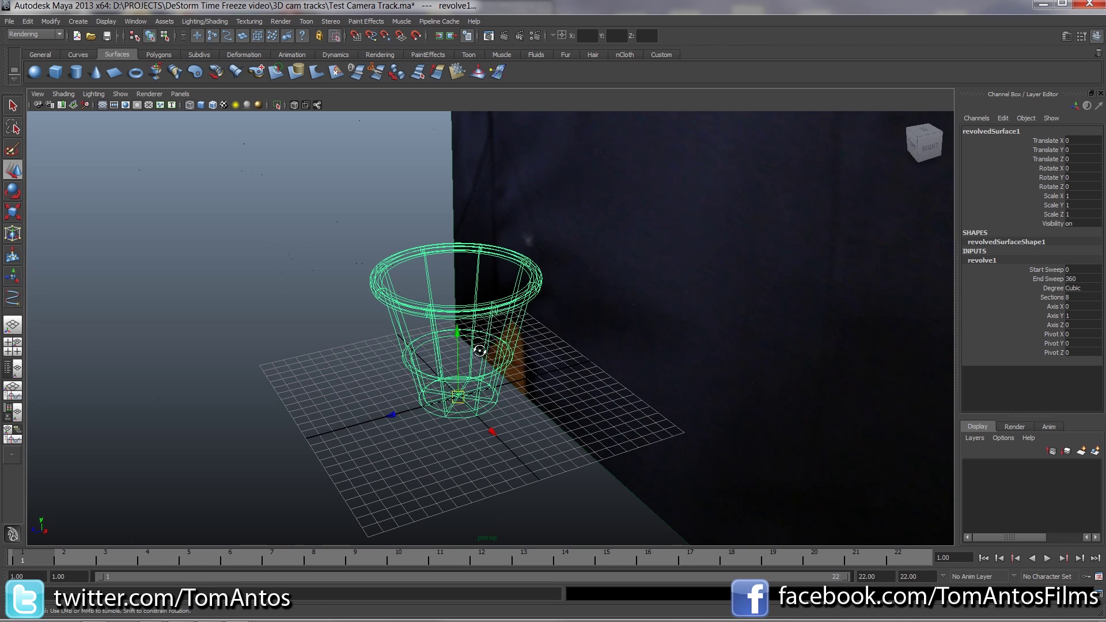
Step: Show the perspective view smooth shaded and inspect the revolved cup from above and from the side
{"action": "left_click_drag", "start_coordinate": [438, 397], "coordinate": [498, 399], "text": "alt"}
{"action": "left_click_drag", "start_coordinate": [454, 294], "coordinate": [495, 299], "text": "alt"}
{"action": "left_click", "coordinate": [200, 105]}
{"action": "left_click", "coordinate": [434, 413]}
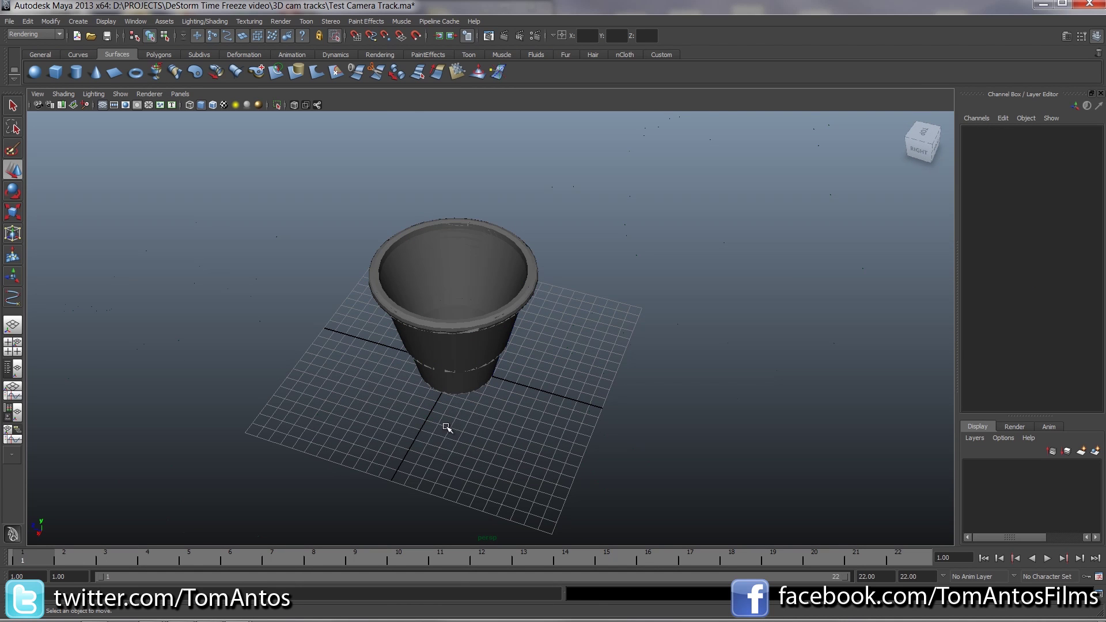
{"action": "left_click_drag", "start_coordinate": [447, 427], "coordinate": [454, 348], "text": "alt"}
Step: Stretch the cup vertically to a Y scale of about 1.507
{"action": "left_click", "coordinate": [460, 370]}
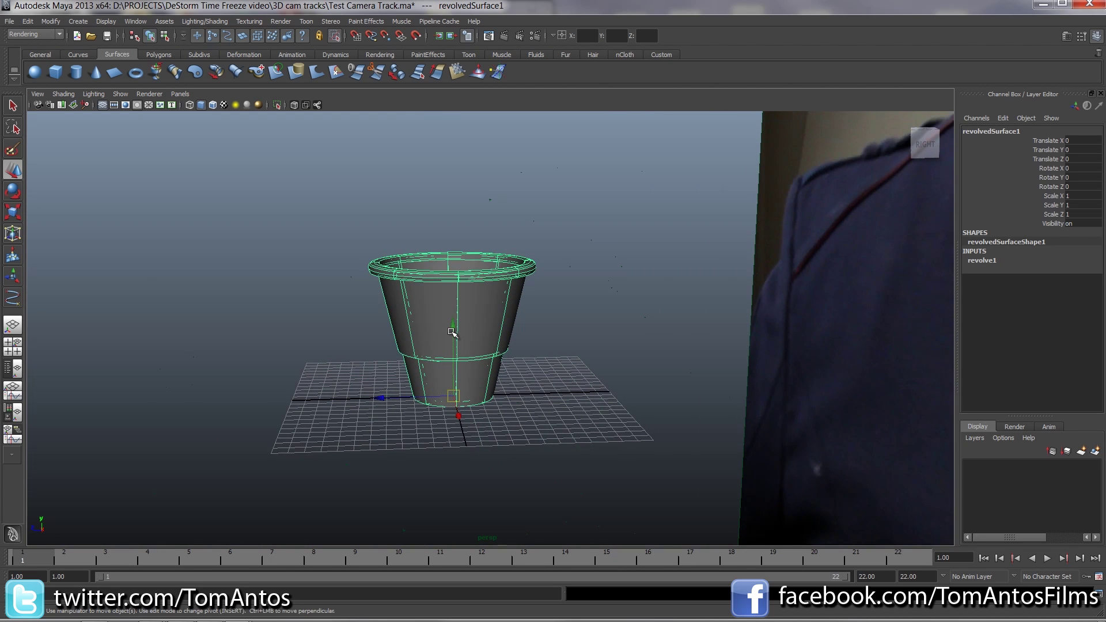
{"action": "key", "text": "r"}
{"action": "left_click_drag", "start_coordinate": [454, 293], "coordinate": [457, 242]}
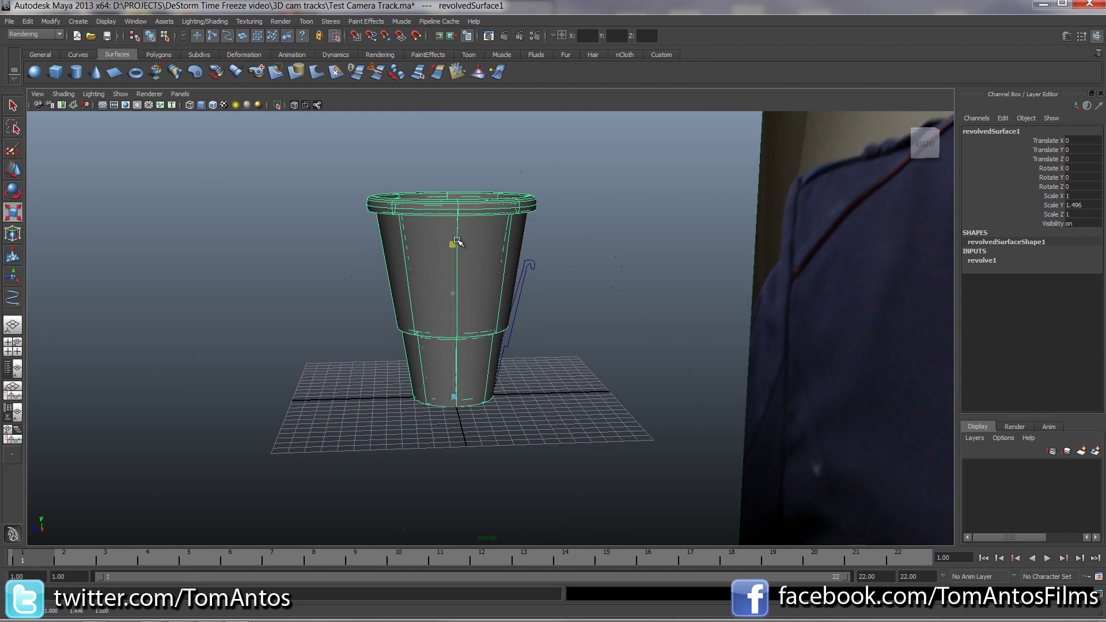
{"action": "left_click", "coordinate": [334, 296]}
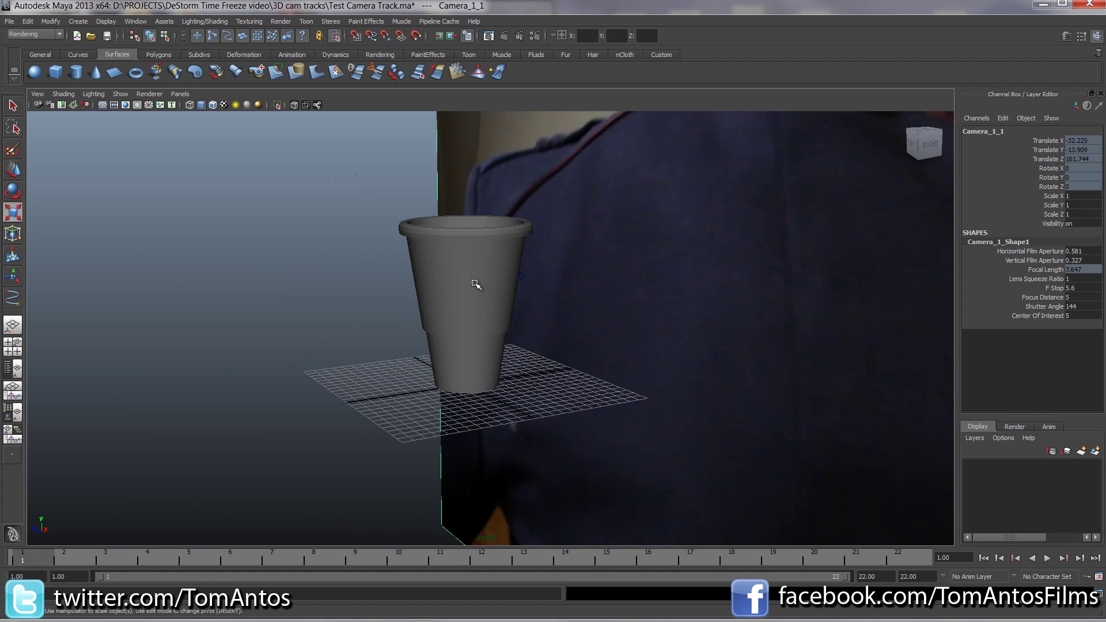
Step: Open the Hypershade and create a new Phong material for the cup
{"action": "left_click", "coordinate": [476, 284]}
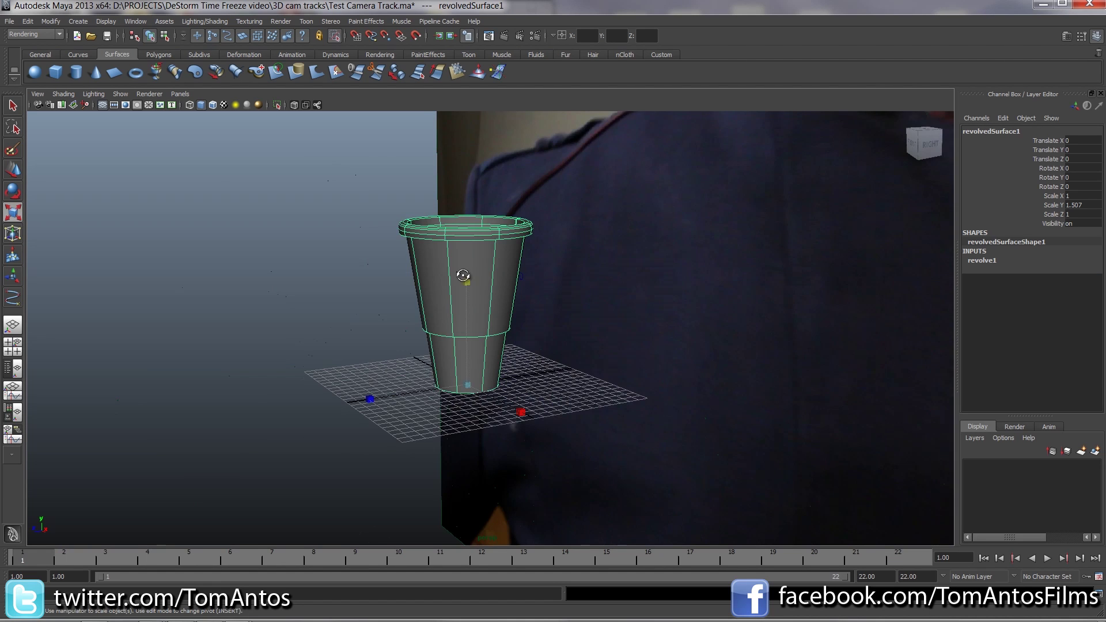
{"action": "left_click_drag", "start_coordinate": [460, 273], "coordinate": [342, 181], "text": "alt"}
{"action": "left_click", "coordinate": [136, 21]}
{"action": "mouse_move", "coordinate": [162, 50]}
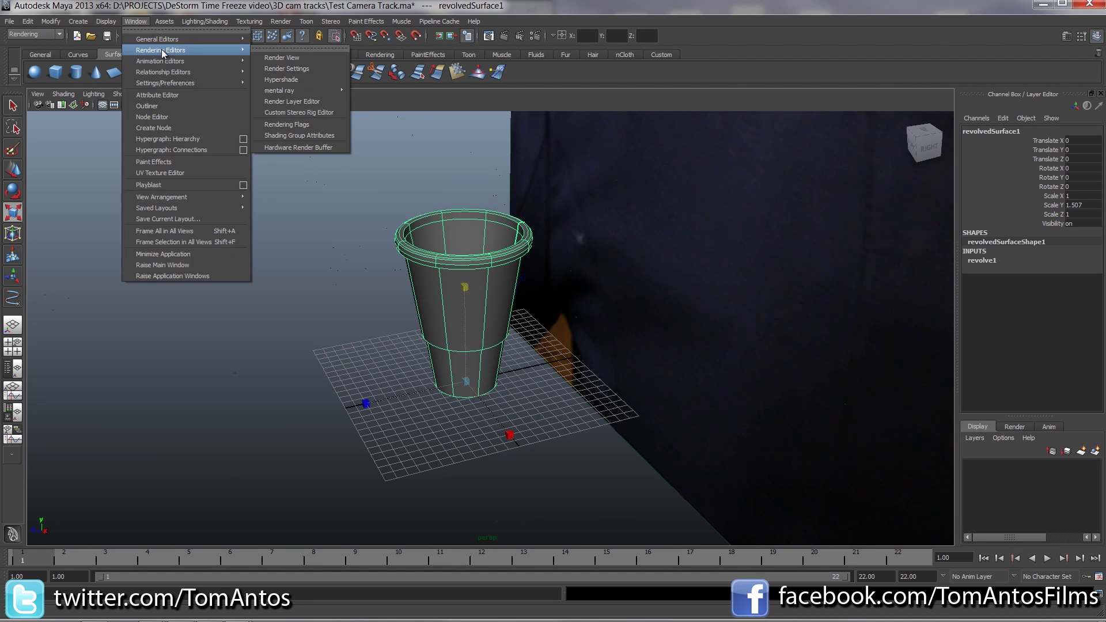
{"action": "left_click", "coordinate": [303, 83]}
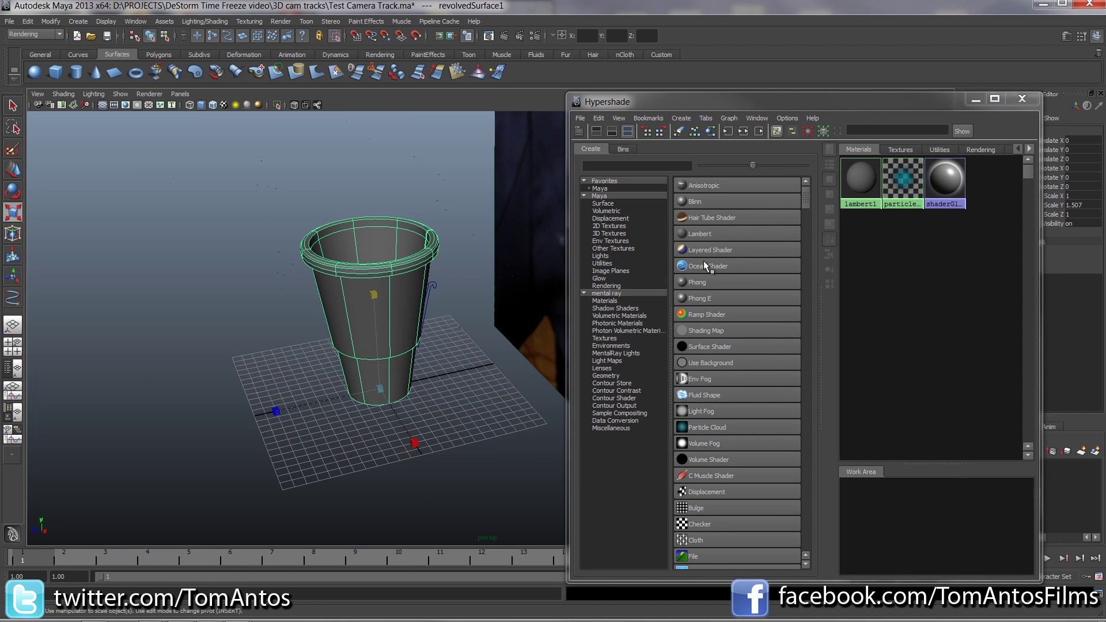
{"action": "left_click", "coordinate": [693, 284]}
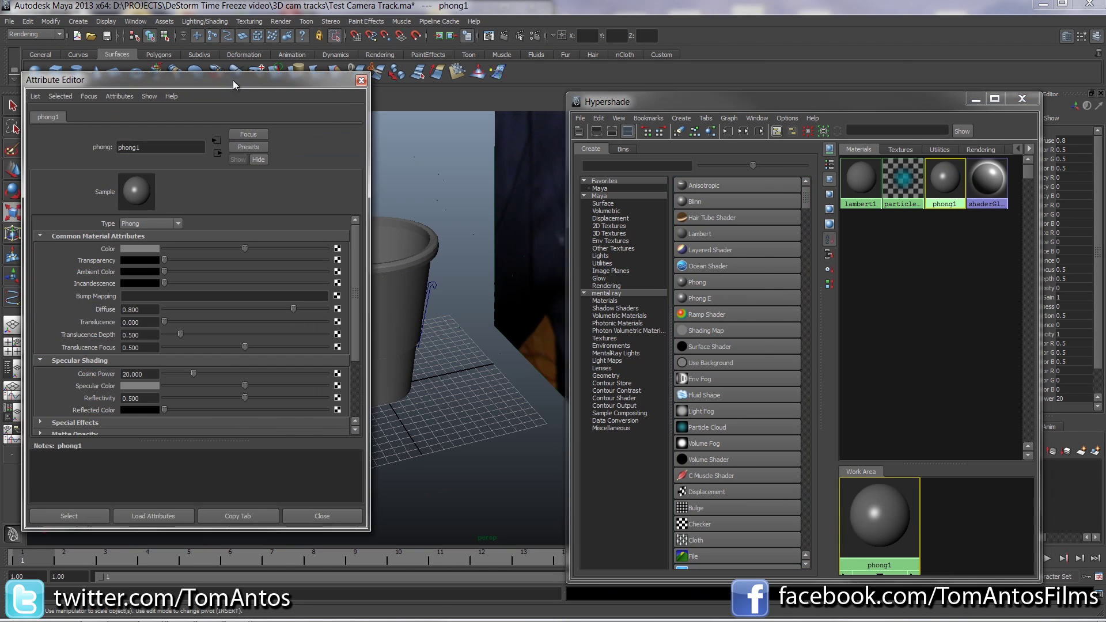
Step: Connect a Ramp texture to the Phong material's color and close its attributes
{"action": "left_click_drag", "start_coordinate": [232, 80], "coordinate": [696, 70]}
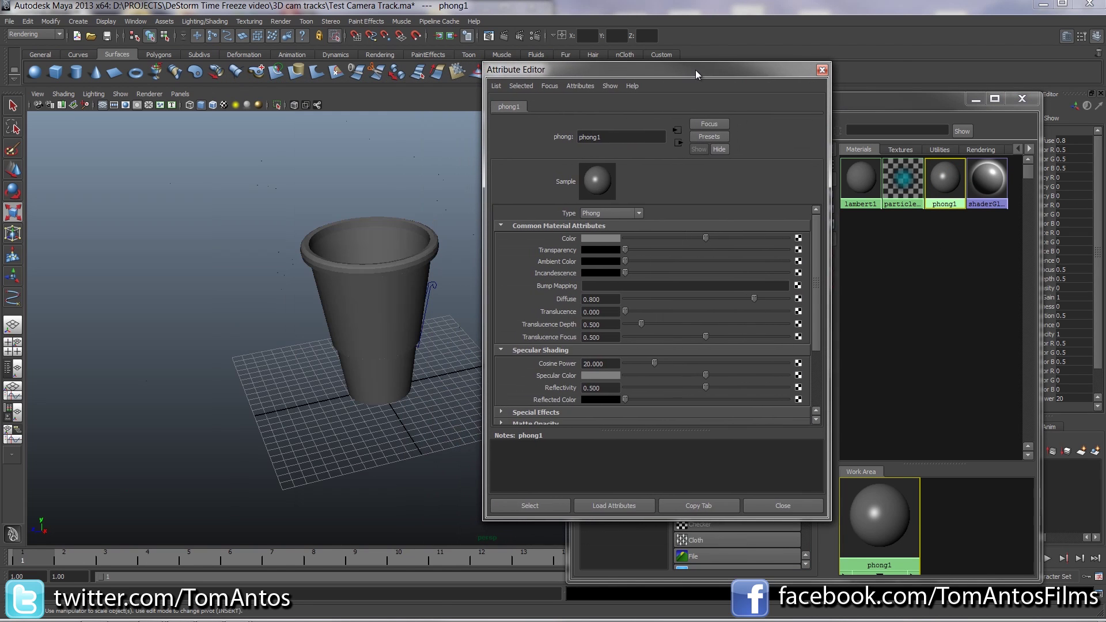
{"action": "left_click", "coordinate": [800, 238]}
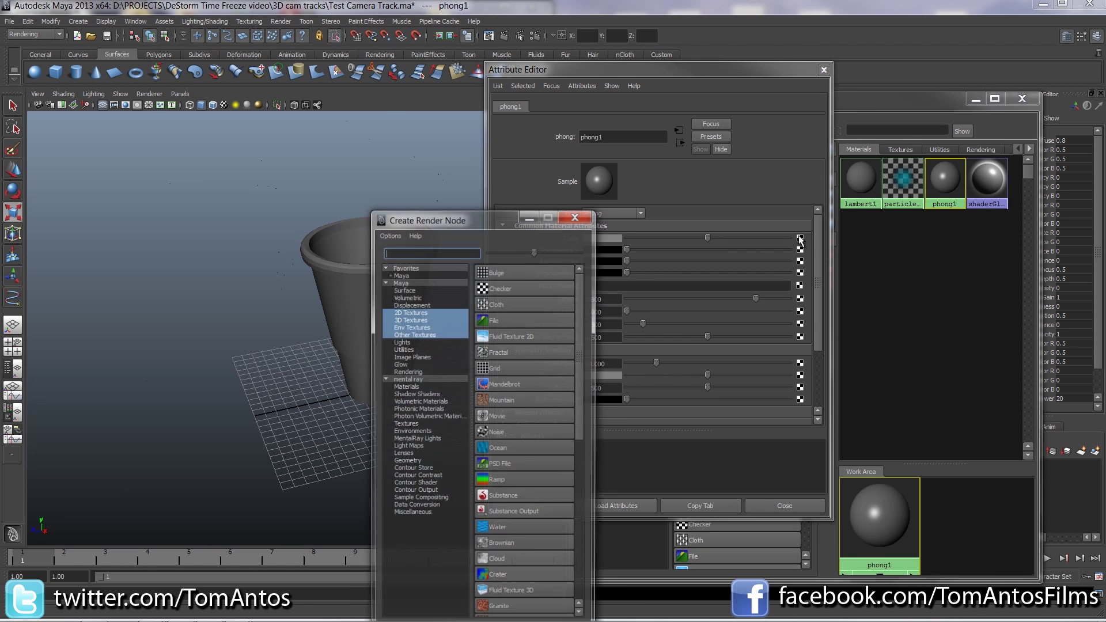
{"action": "left_click", "coordinate": [498, 480]}
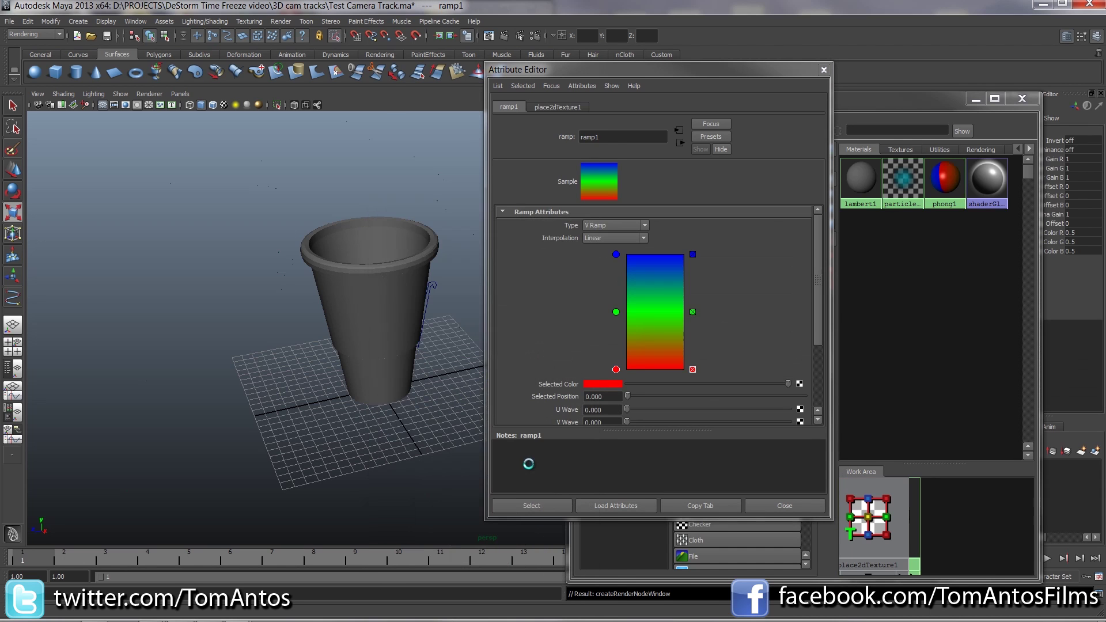
{"action": "left_click", "coordinate": [825, 70]}
Step: Assign the ramp-colored Phong material to the cup and display the perspective view with textures
{"action": "left_click", "coordinate": [375, 306]}
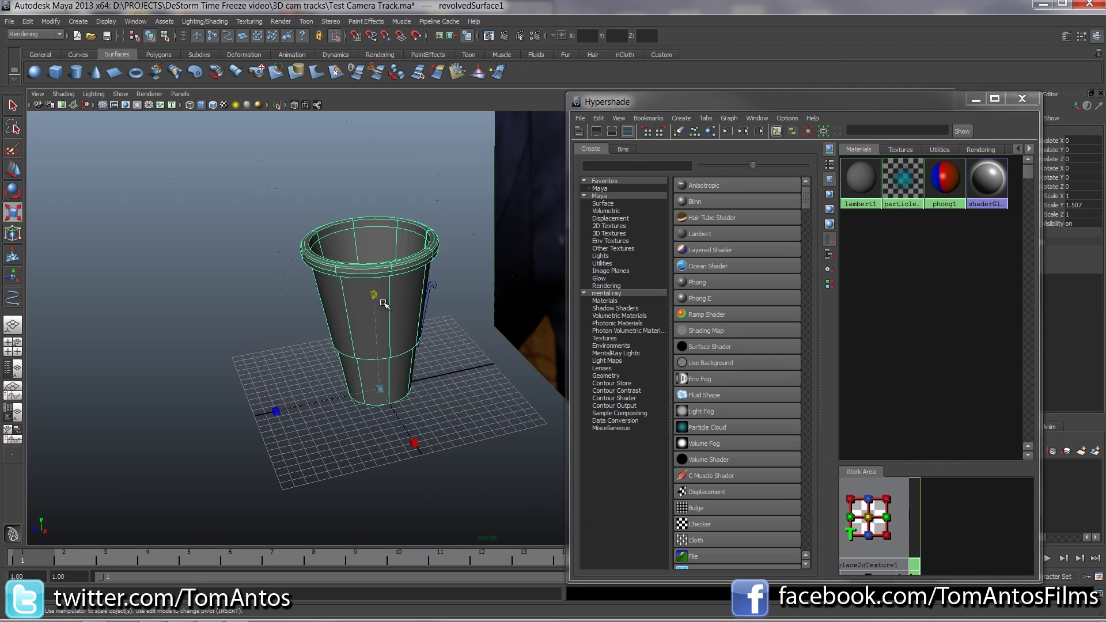
{"action": "right_click_drag", "start_coordinate": [941, 177], "coordinate": [939, 150]}
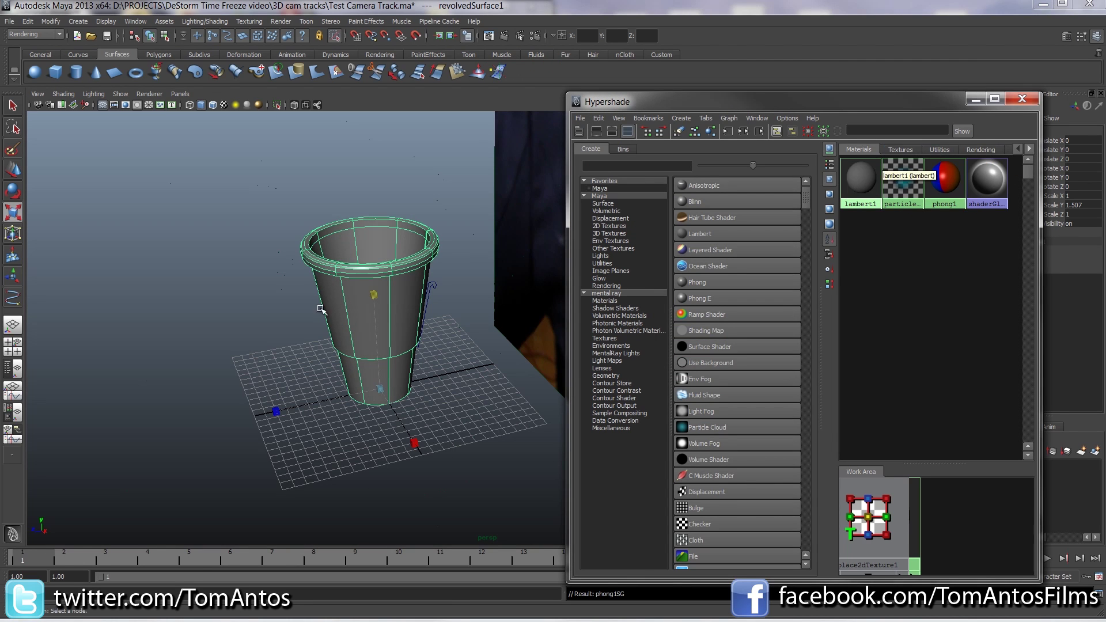
{"action": "left_click", "coordinate": [281, 234]}
{"action": "key", "text": "4"}
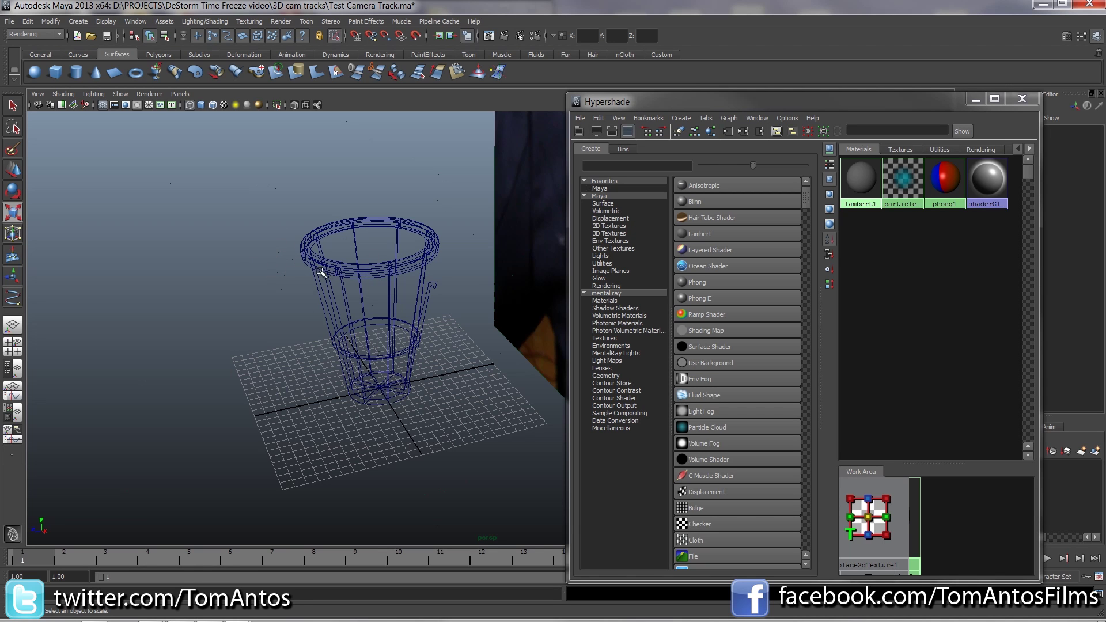
{"action": "key", "text": "5"}
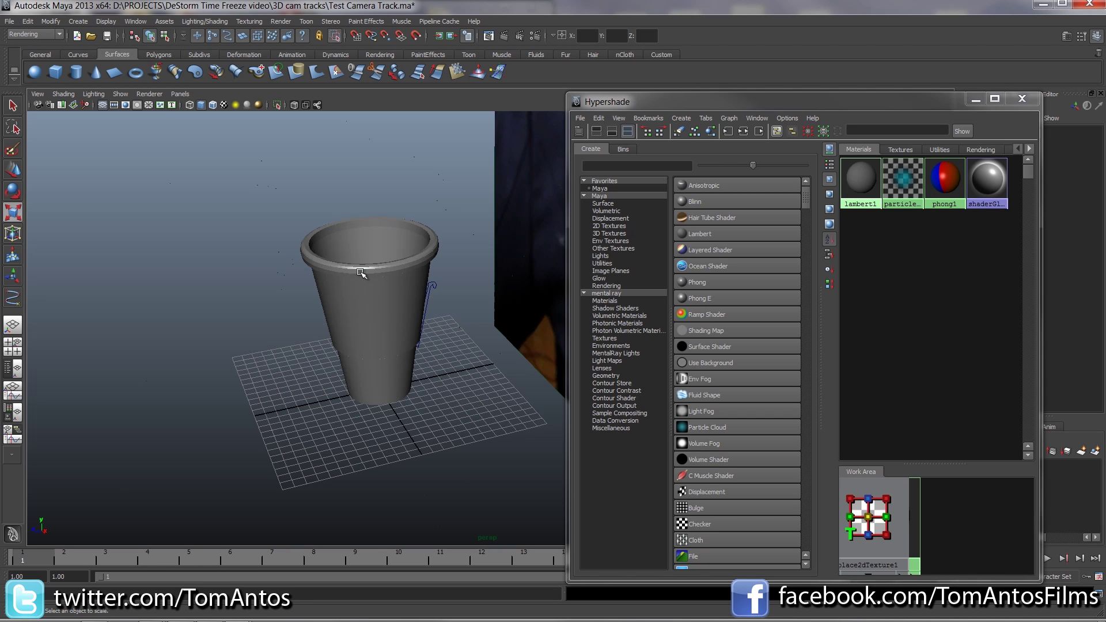
{"action": "key", "text": "6"}
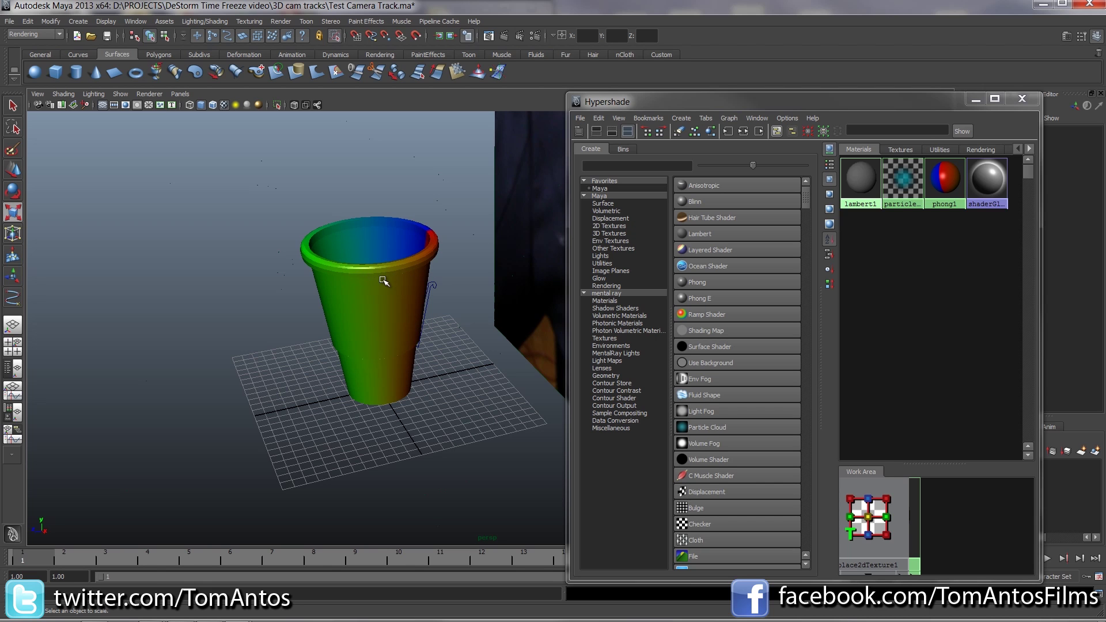
{"action": "left_click_drag", "start_coordinate": [353, 305], "coordinate": [478, 404], "text": "alt"}
Step: Set the Rotate Frame of the ramp's 2D texture placement on the cup's Phong material to 90
{"action": "double_click", "coordinate": [943, 177]}
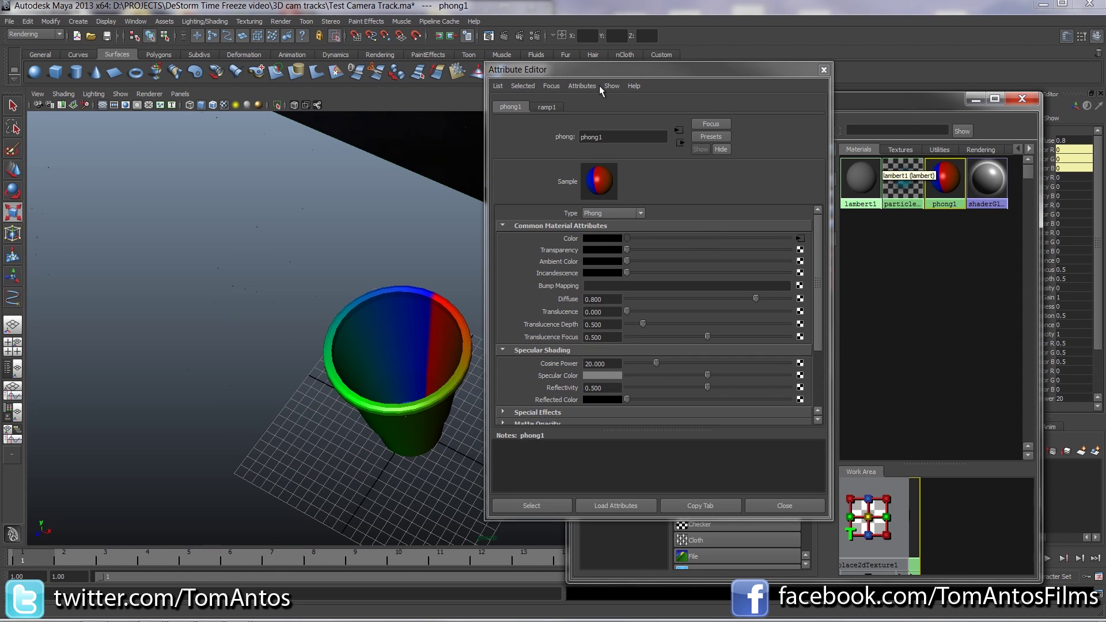
{"action": "left_click_drag", "start_coordinate": [631, 68], "coordinate": [715, 90]}
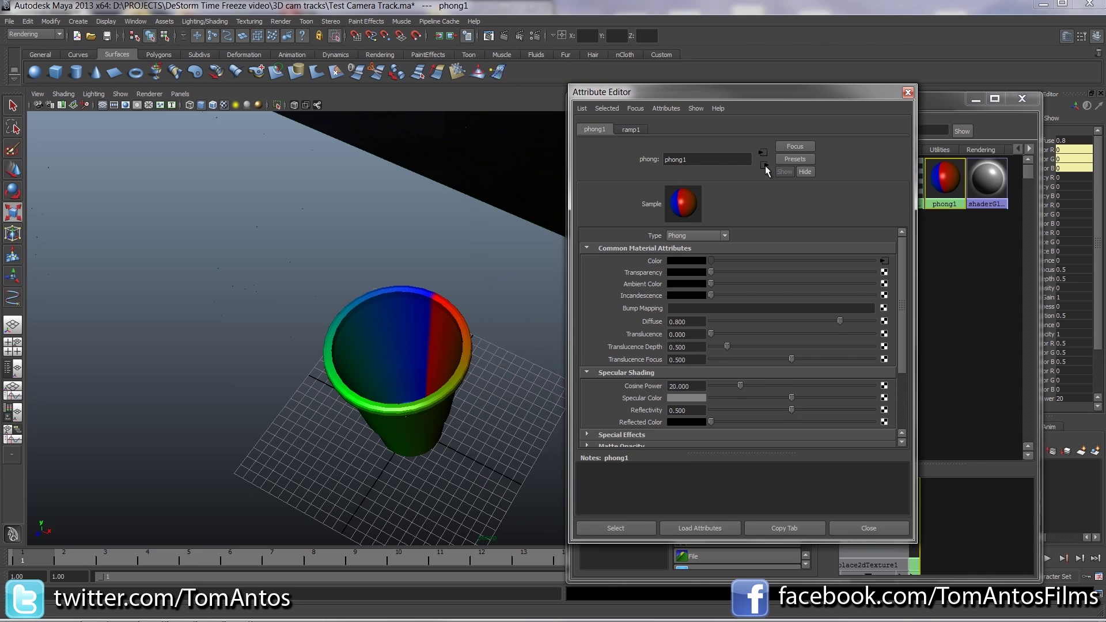
{"action": "left_click", "coordinate": [883, 262]}
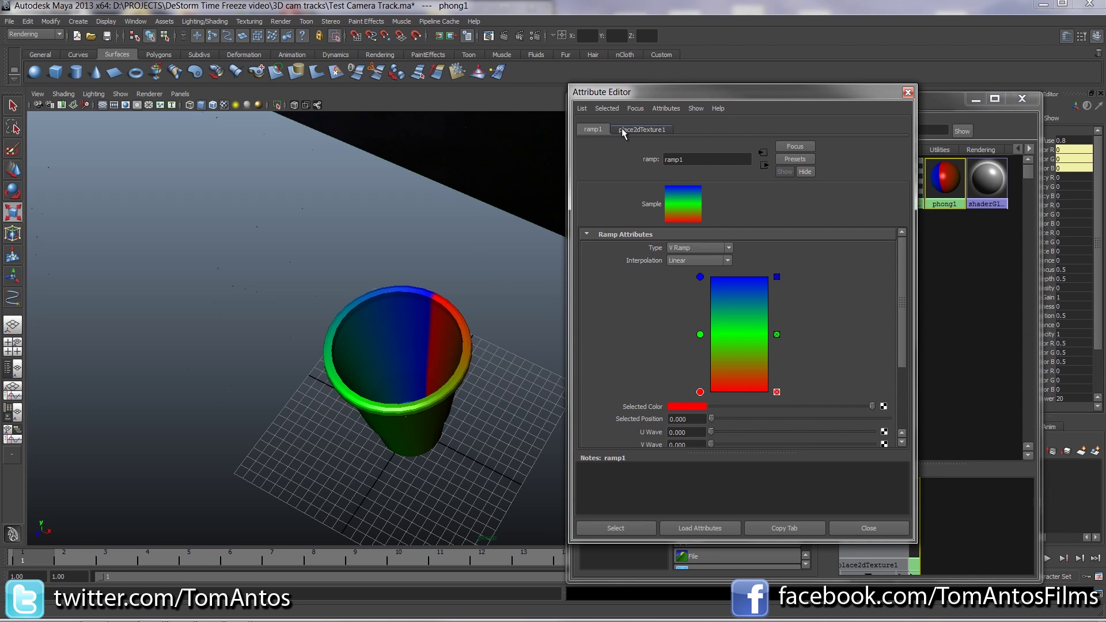
{"action": "left_click", "coordinate": [639, 129]}
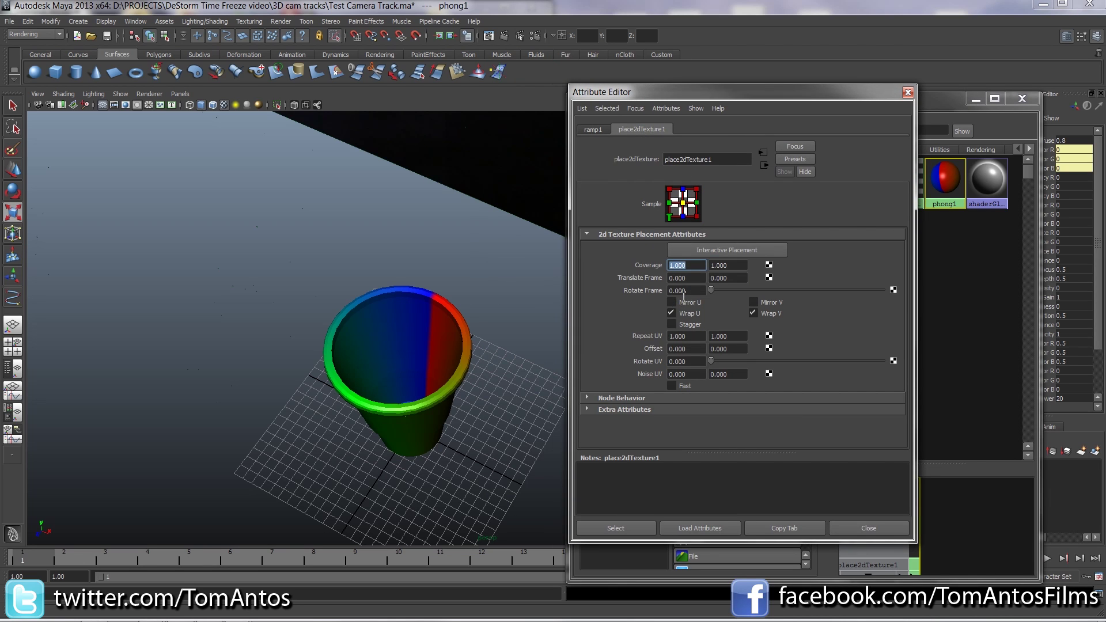
{"action": "left_click", "coordinate": [670, 291]}
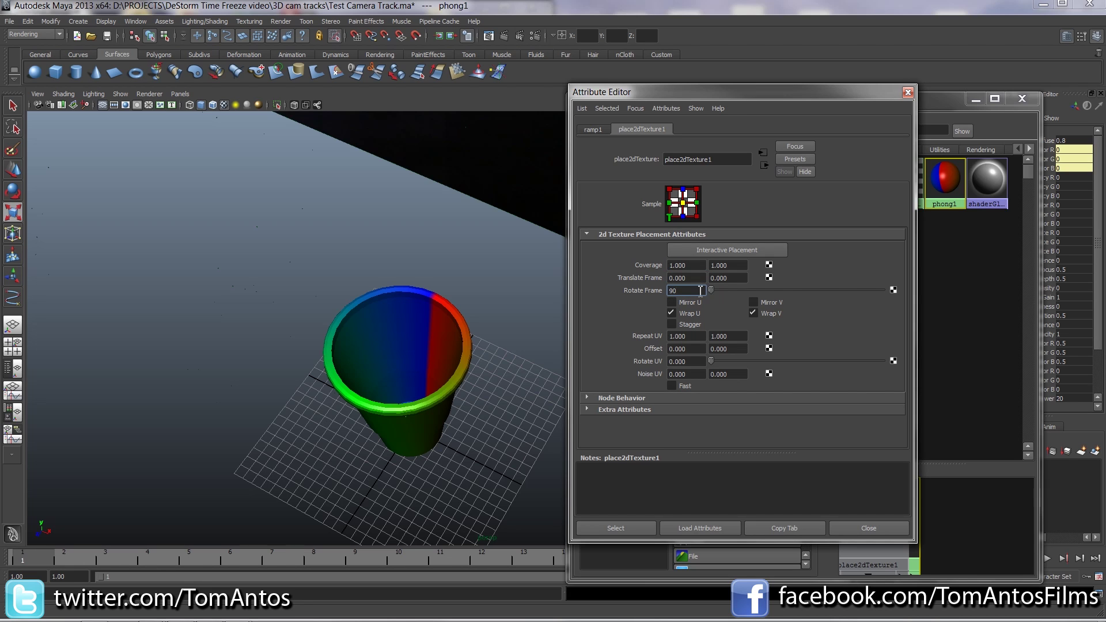
{"action": "key", "text": "Tab"}
{"action": "left_click_drag", "start_coordinate": [439, 418], "coordinate": [411, 368], "text": "alt"}
{"action": "left_click_drag", "start_coordinate": [406, 288], "coordinate": [437, 277], "text": "alt"}
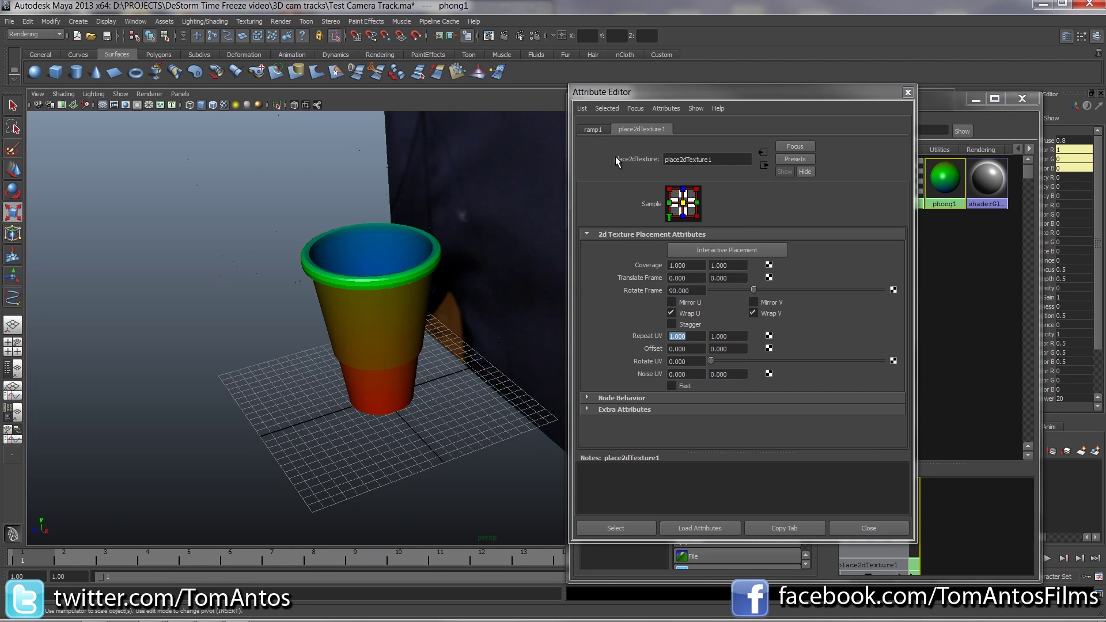
Step: Move the red color of the ramp up to a position of about 0.41, just below the green one
{"action": "left_click", "coordinate": [592, 129]}
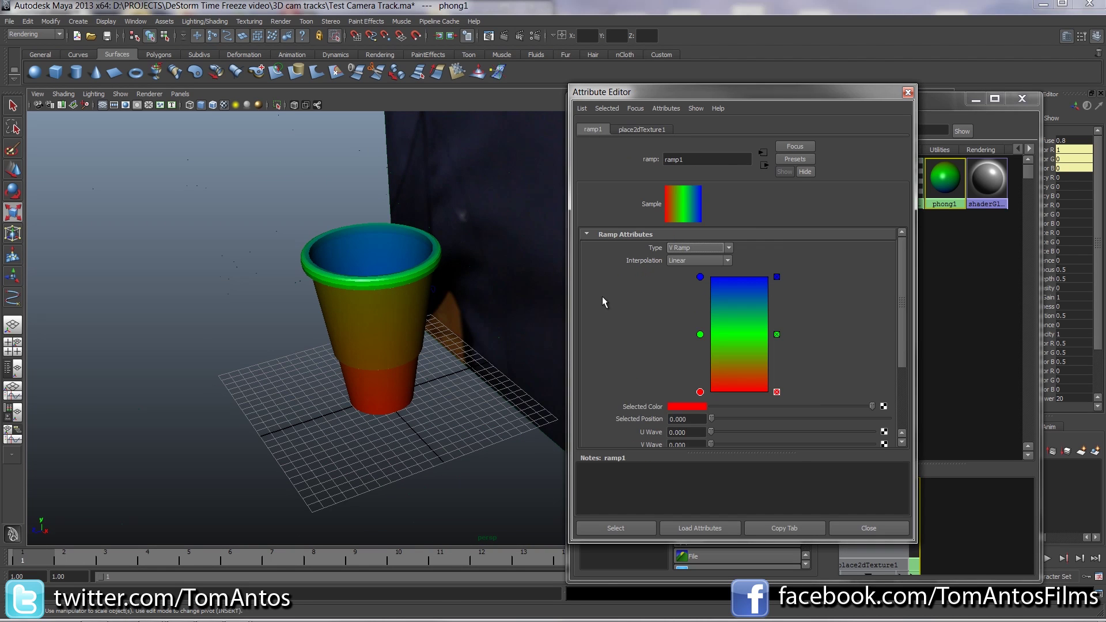
{"action": "left_click", "coordinate": [701, 335]}
{"action": "left_click_drag", "start_coordinate": [700, 392], "coordinate": [696, 349]}
{"action": "left_click_drag", "start_coordinate": [553, 369], "coordinate": [460, 305], "text": "alt"}
{"action": "left_click", "coordinate": [797, 87]}
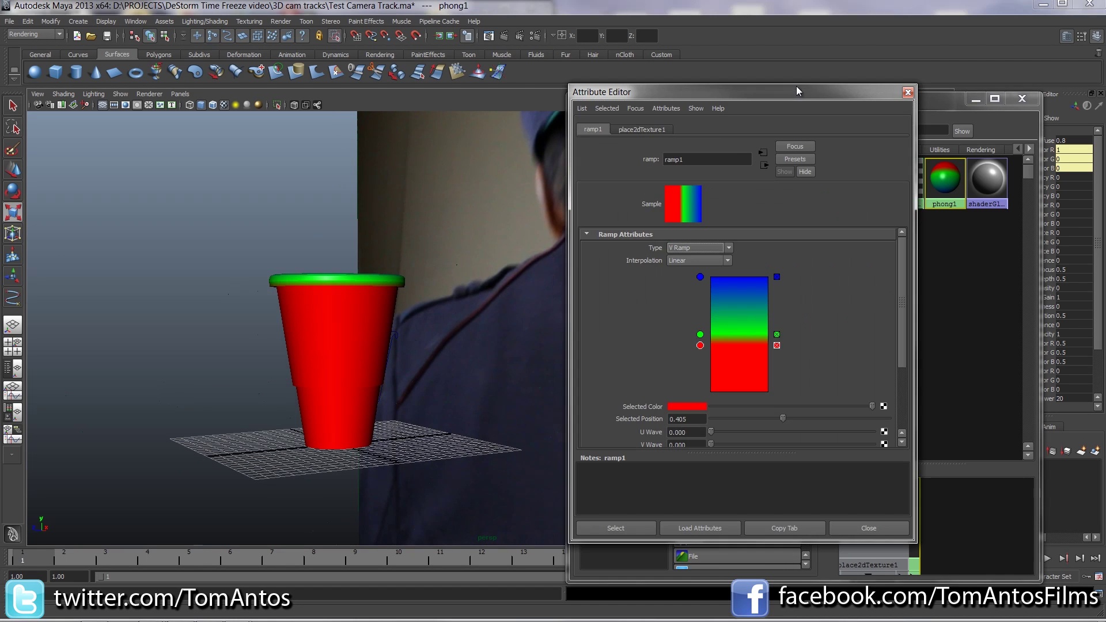
{"action": "mouse_move", "coordinate": [700, 346]}
{"action": "left_mouse_down"}
{"action": "mouse_move", "coordinate": [701, 396]}
{"action": "mouse_move", "coordinate": [701, 346]}
{"action": "left_mouse_up"}
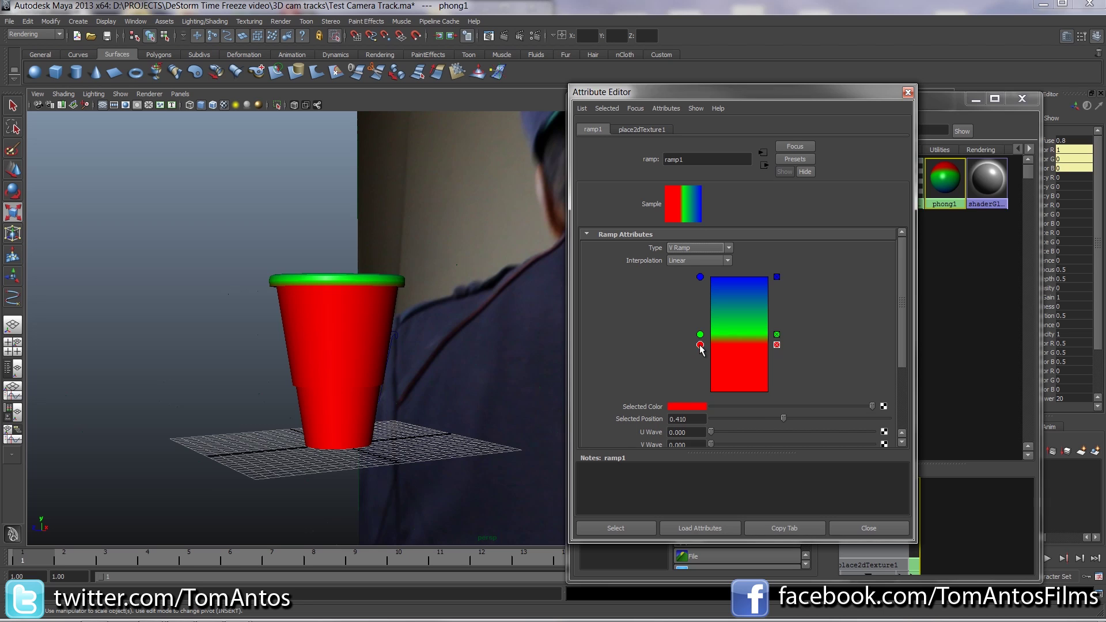
Step: Change the ramp's green color to a pale greyish off-white by lowering its saturation to about 0.1 and reducing its value
{"action": "left_click", "coordinate": [700, 334]}
{"action": "left_click", "coordinate": [692, 407]}
{"action": "left_click", "coordinate": [634, 436]}
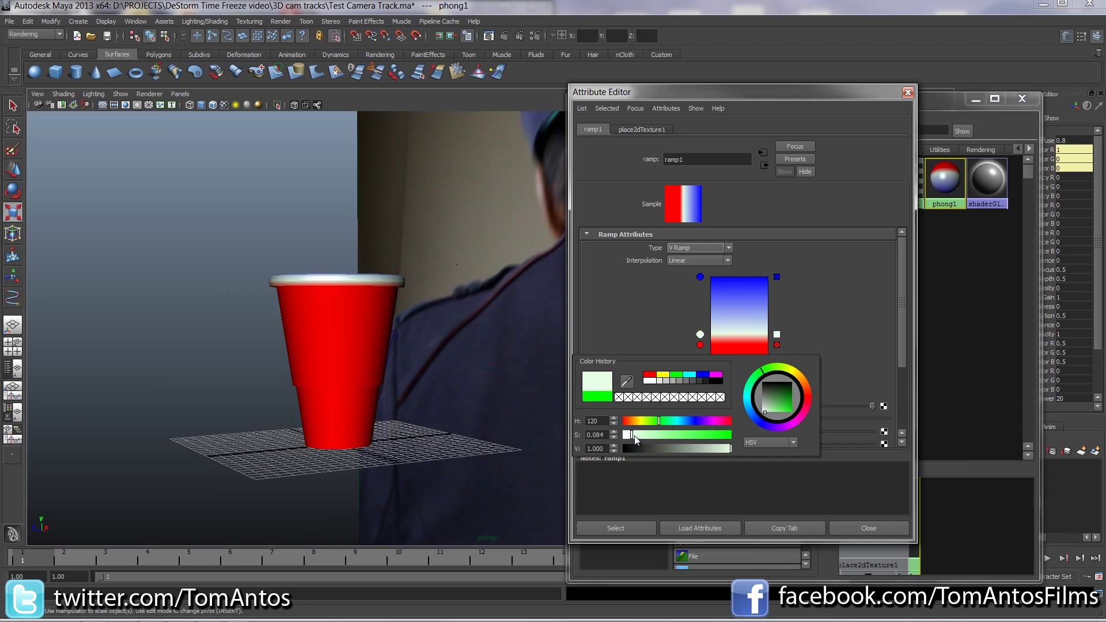
{"action": "left_click", "coordinate": [726, 448]}
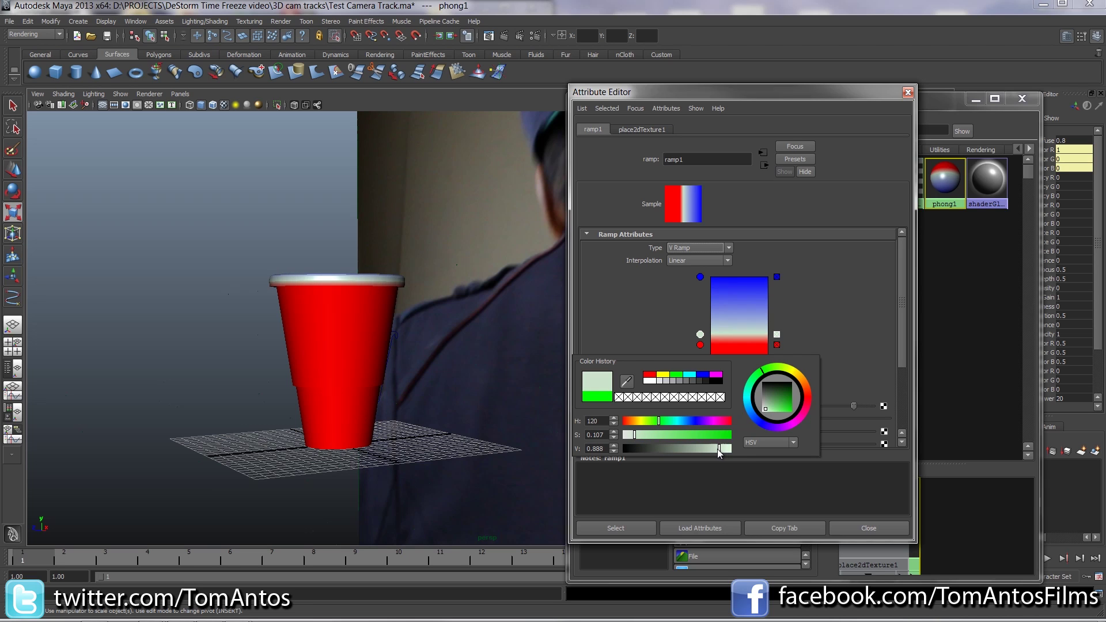
{"action": "left_click", "coordinate": [713, 448]}
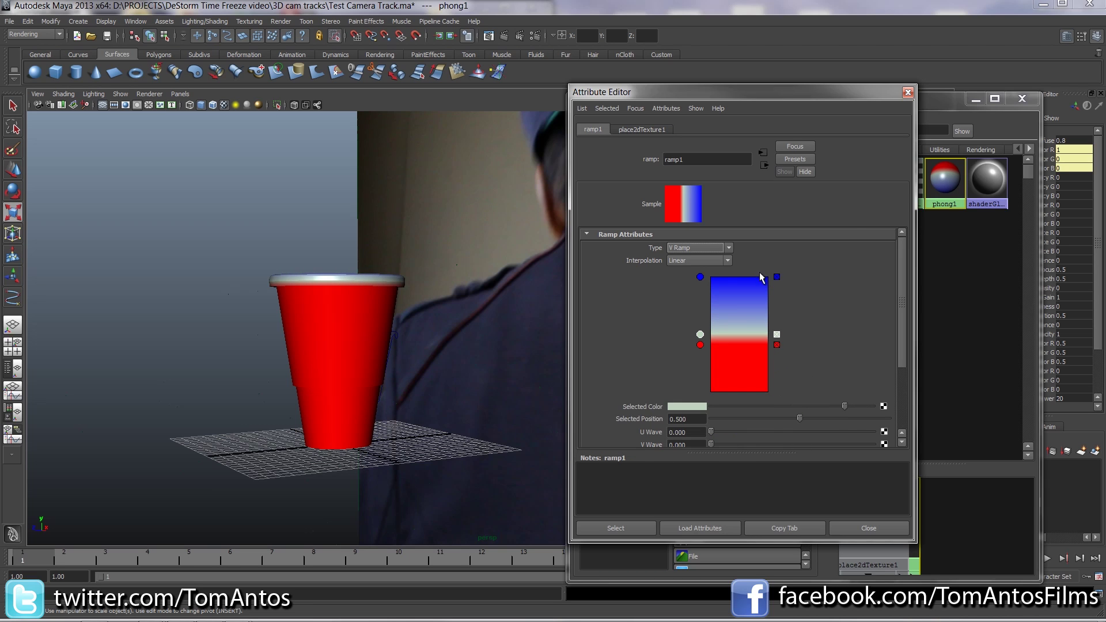
Step: Remove the blue color from the ramp, move the off-white color to position 0.445 and close the ramp attributes
{"action": "left_click", "coordinate": [776, 277]}
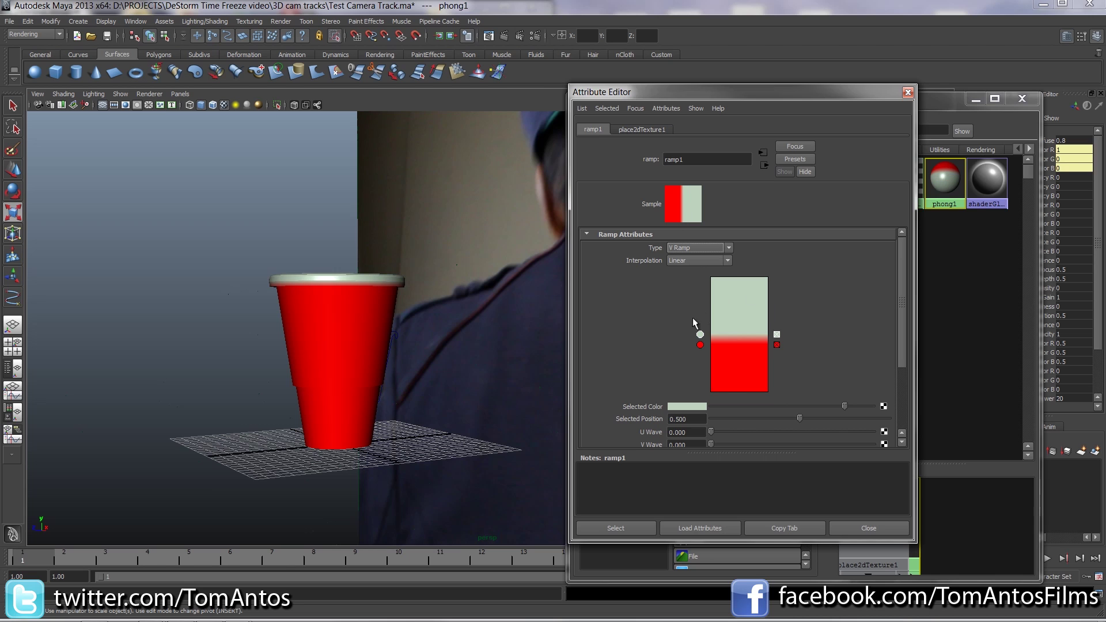
{"action": "left_click_drag", "start_coordinate": [701, 336], "coordinate": [703, 344]}
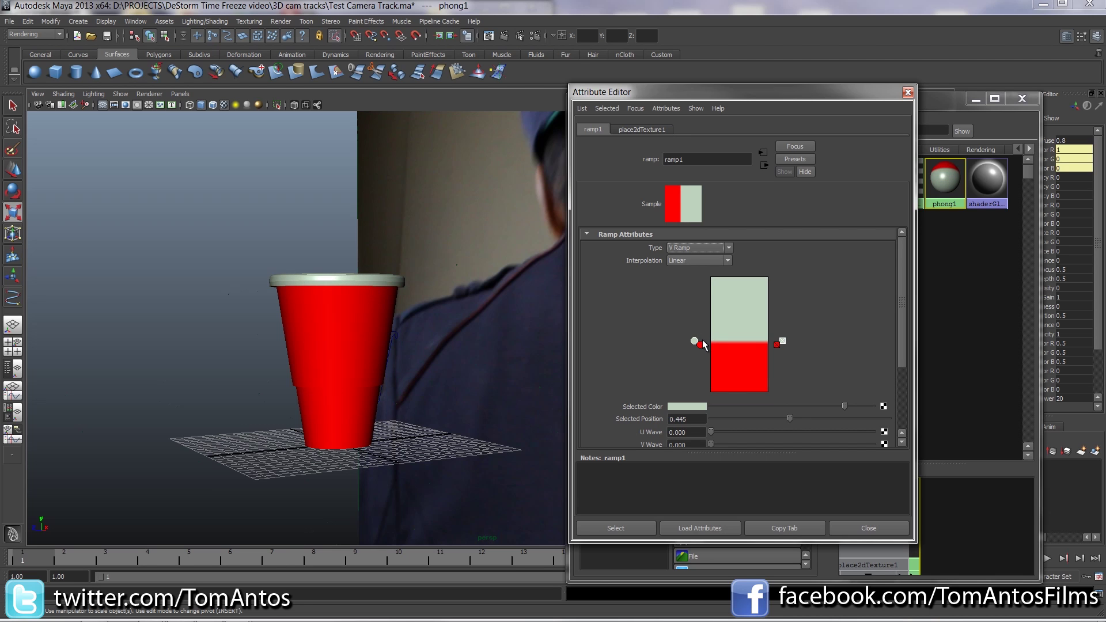
{"action": "left_click_drag", "start_coordinate": [374, 311], "coordinate": [351, 395], "text": "alt"}
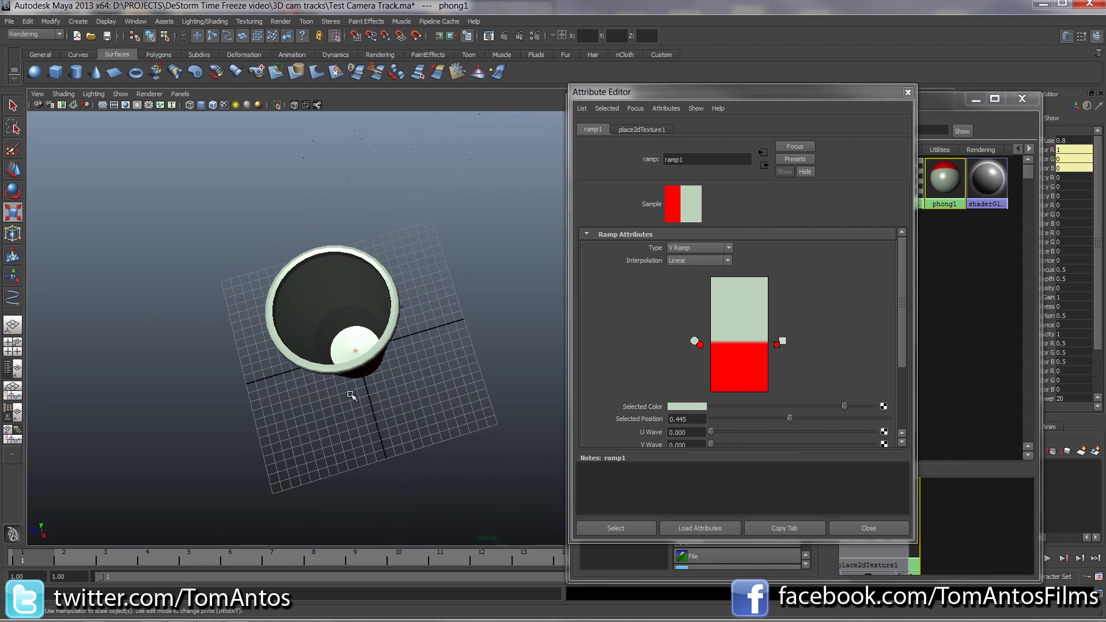
{"action": "key", "text": "alt+v"}
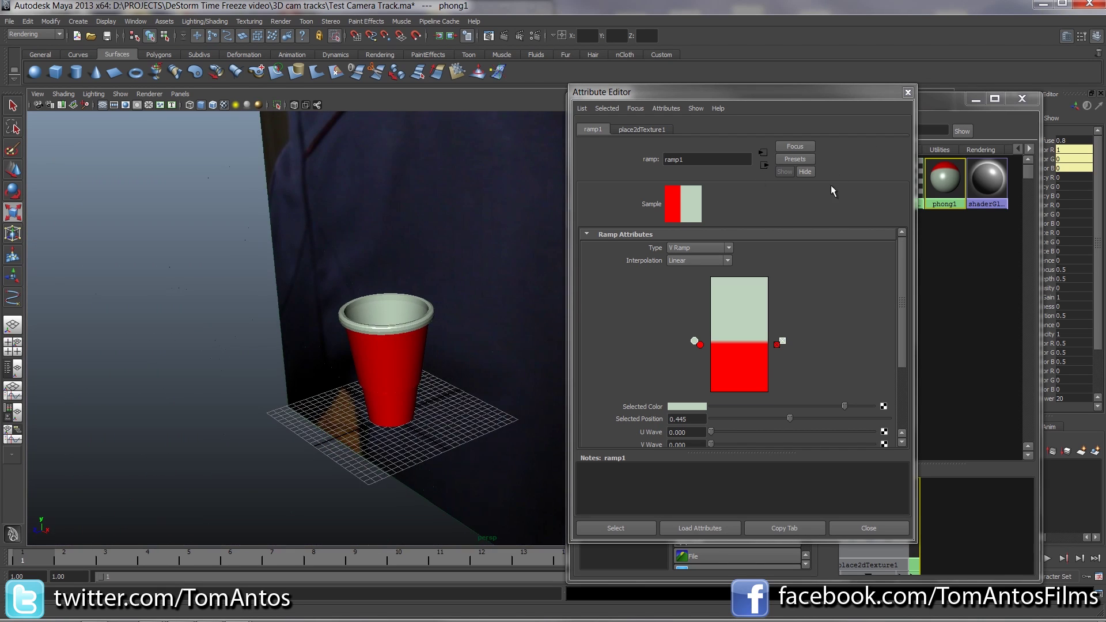
{"action": "left_click", "coordinate": [907, 93]}
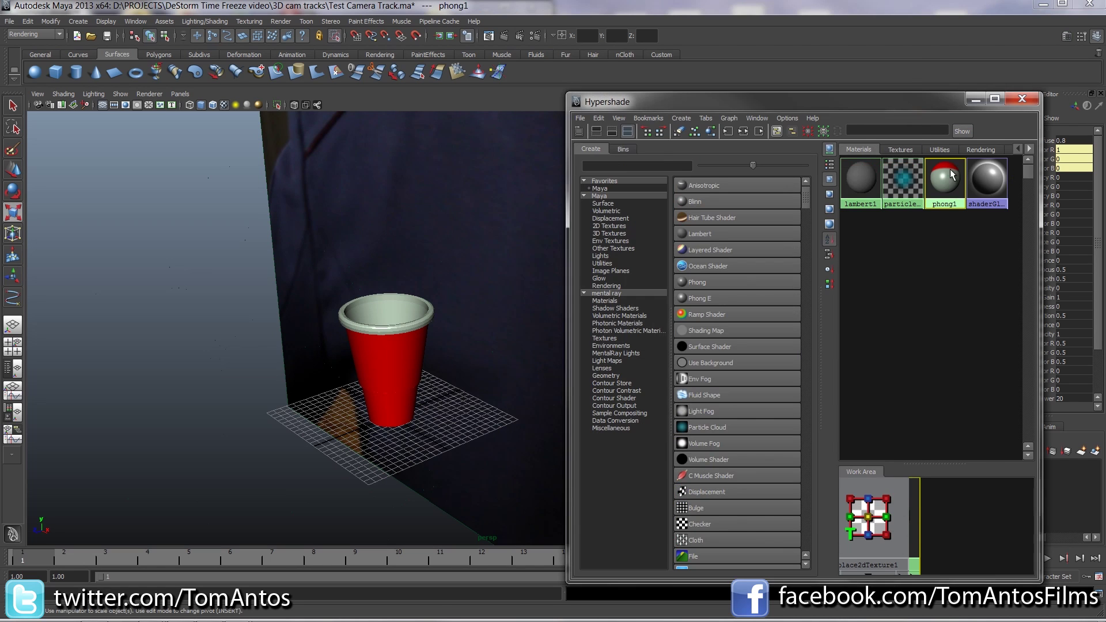
Step: Set the Phong material's reflectivity to 0, brighten its specular color to about 0.769 and lower the cosine power to about 7.58
{"action": "double_click", "coordinate": [944, 183]}
{"action": "left_click_drag", "start_coordinate": [744, 409], "coordinate": [713, 410]}
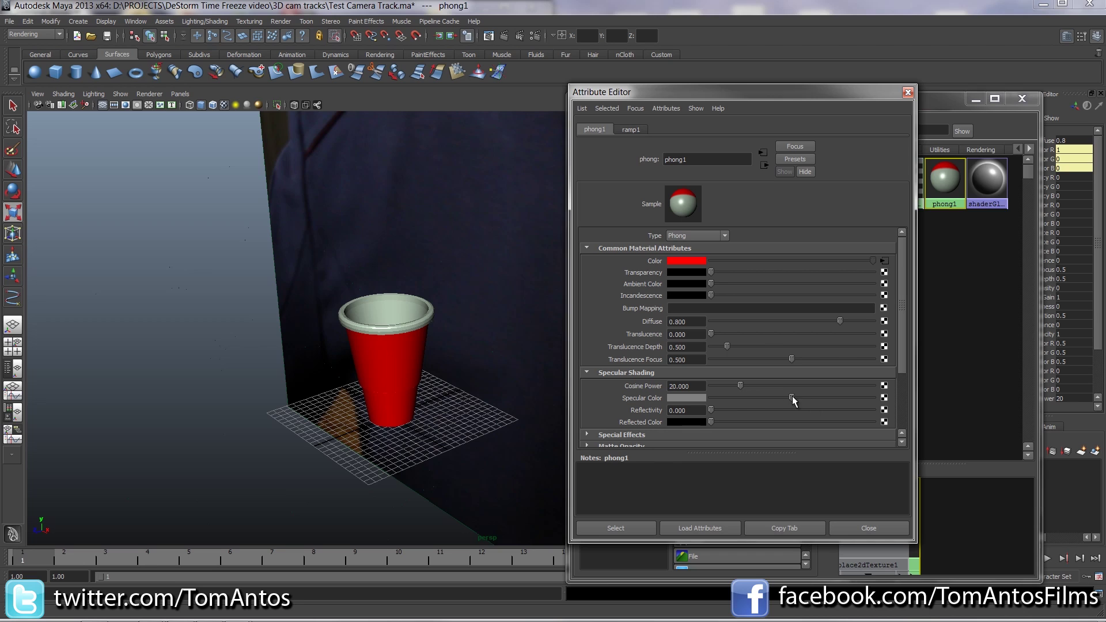
{"action": "left_click_drag", "start_coordinate": [792, 396], "coordinate": [835, 398]}
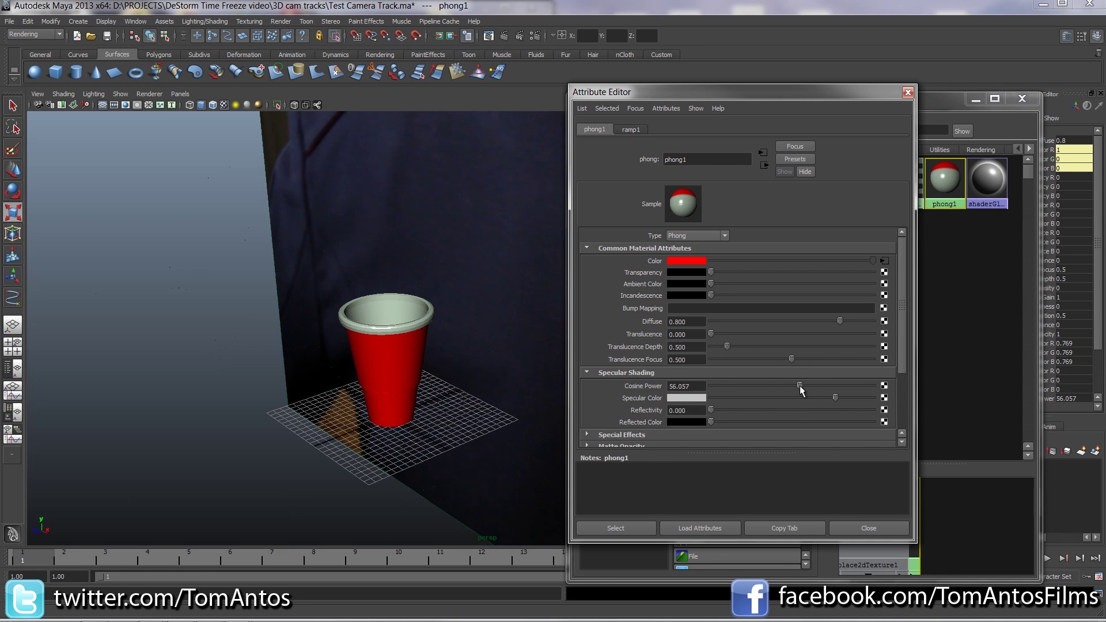
{"action": "left_click_drag", "start_coordinate": [744, 382], "coordinate": [719, 382]}
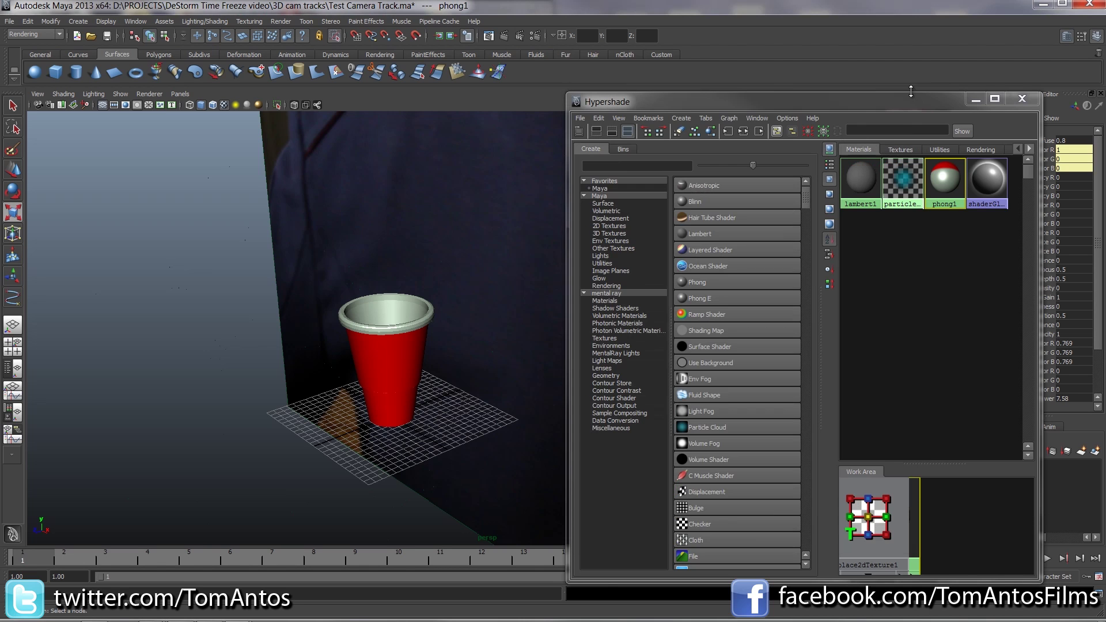
{"action": "left_click", "coordinate": [907, 92]}
Step: Hide the cup's profile curve by setting its visibility to off
{"action": "left_click_drag", "start_coordinate": [523, 191], "coordinate": [426, 349], "text": "alt"}
{"action": "left_click", "coordinate": [442, 326]}
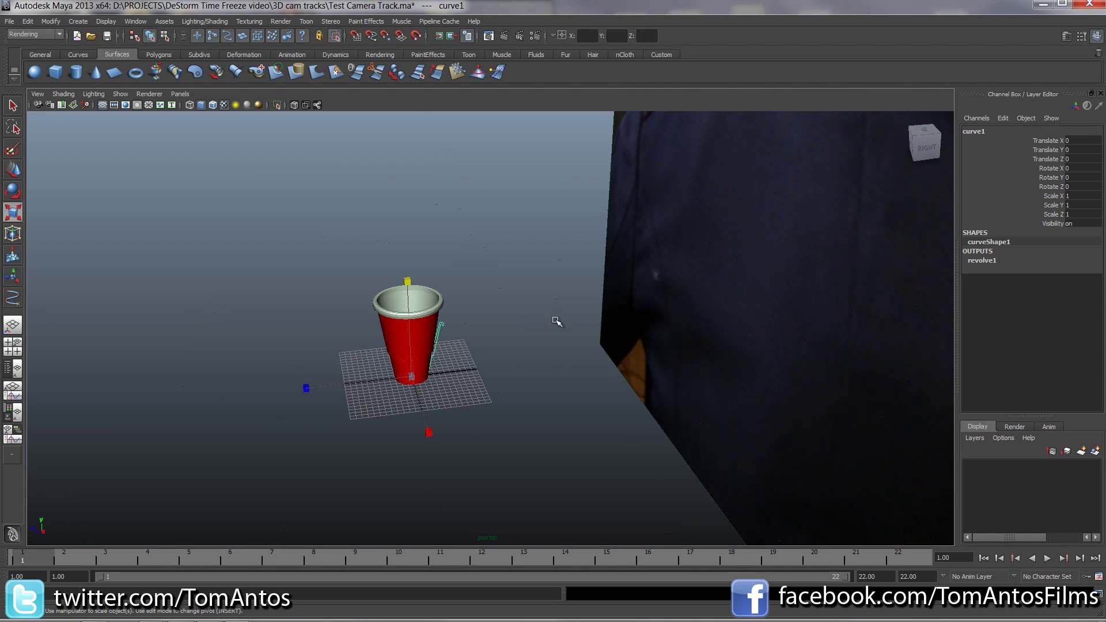
{"action": "type", "text": "0"}
{"action": "key", "text": "Return"}
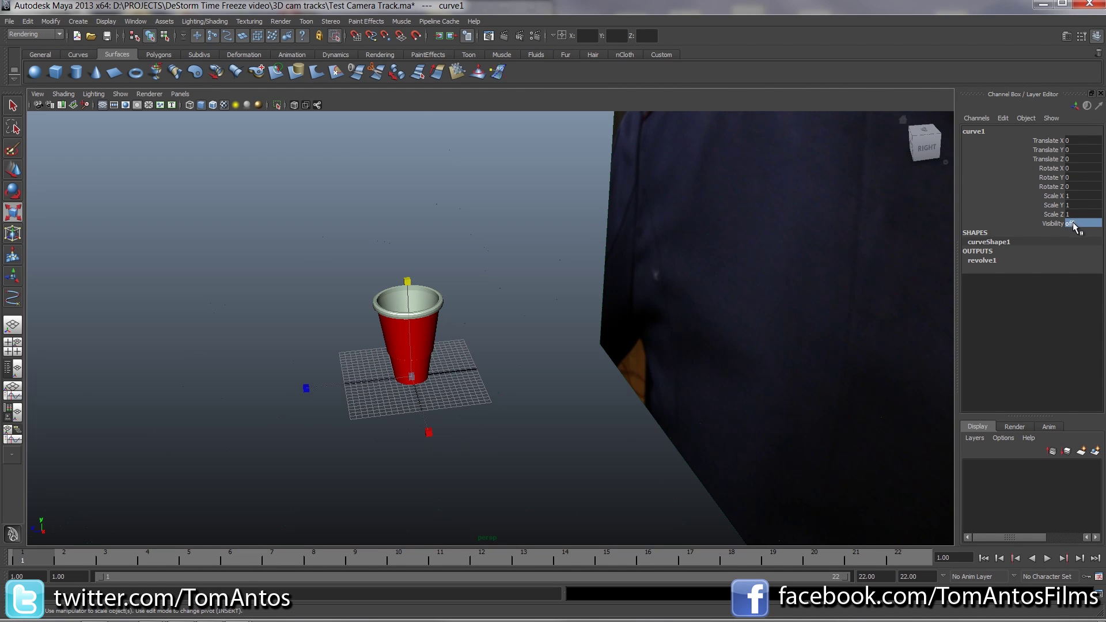
Step: Select the tracking point on the orange striped ball in the tracked camera's view and scrub to frame 22
{"action": "left_click", "coordinate": [409, 346]}
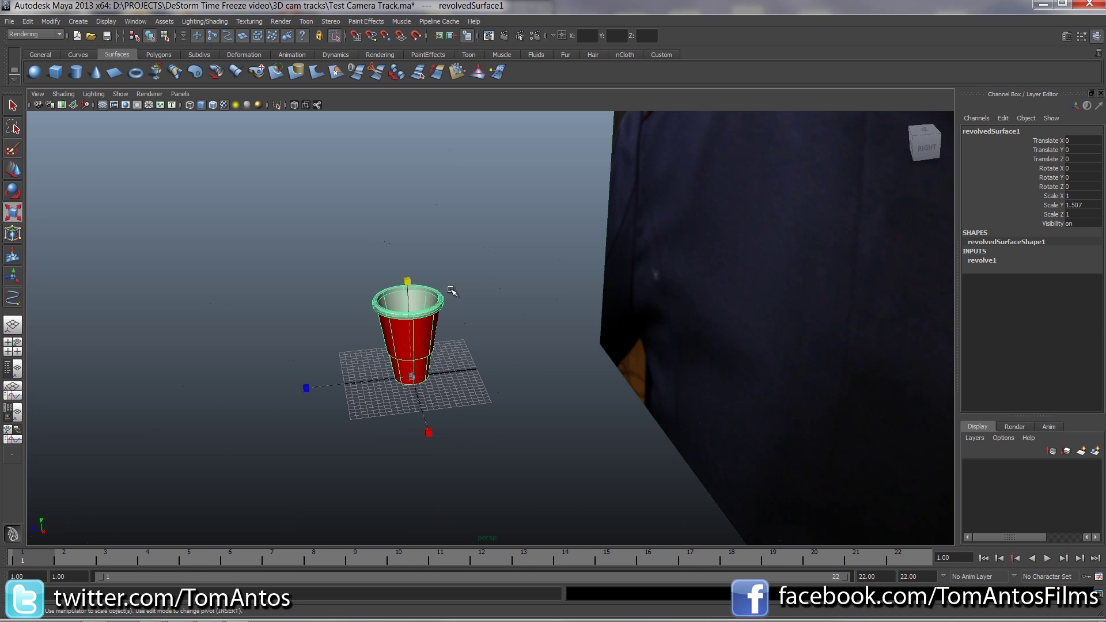
{"action": "key", "text": "w"}
{"action": "left_click_drag", "start_coordinate": [456, 306], "coordinate": [533, 341], "text": "alt"}
{"action": "key", "text": "space"}
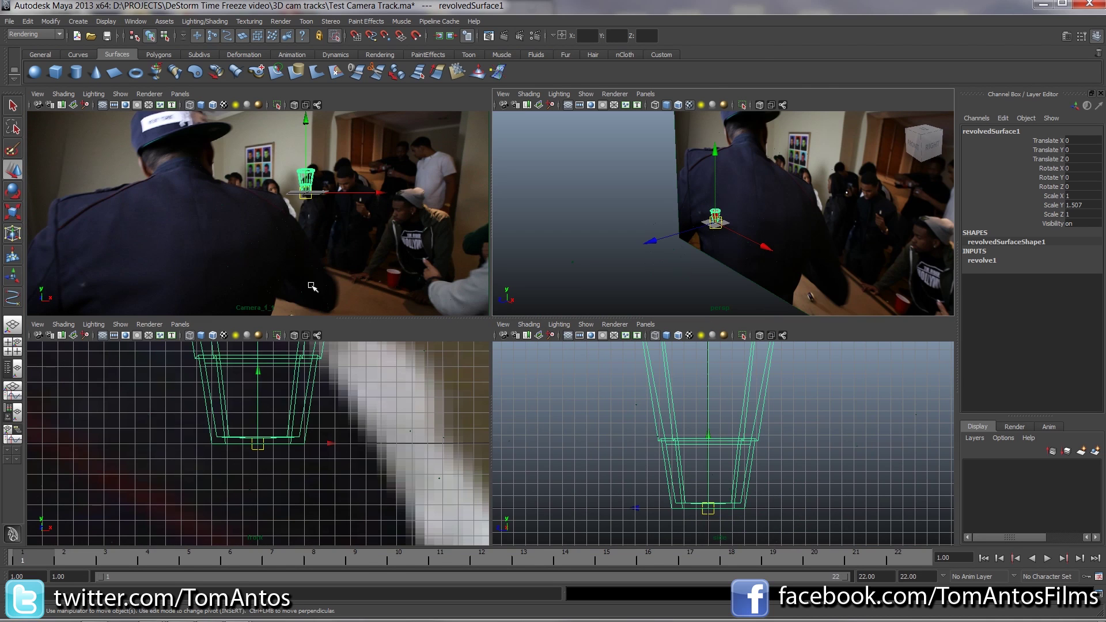
{"action": "key", "text": "space"}
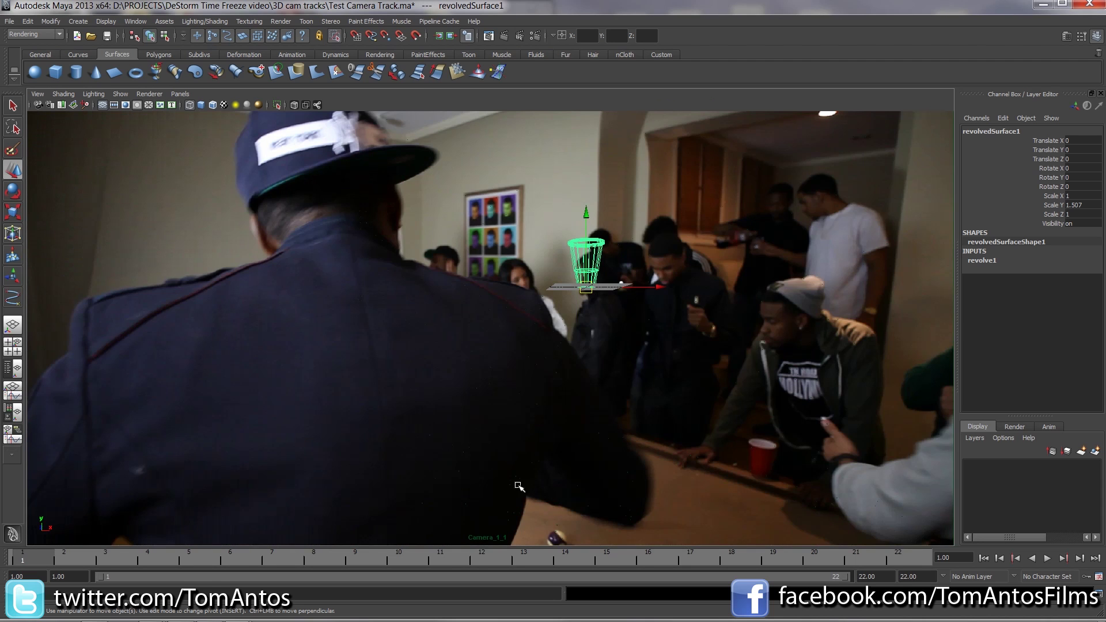
{"action": "left_click_drag", "start_coordinate": [514, 487], "coordinate": [527, 498]}
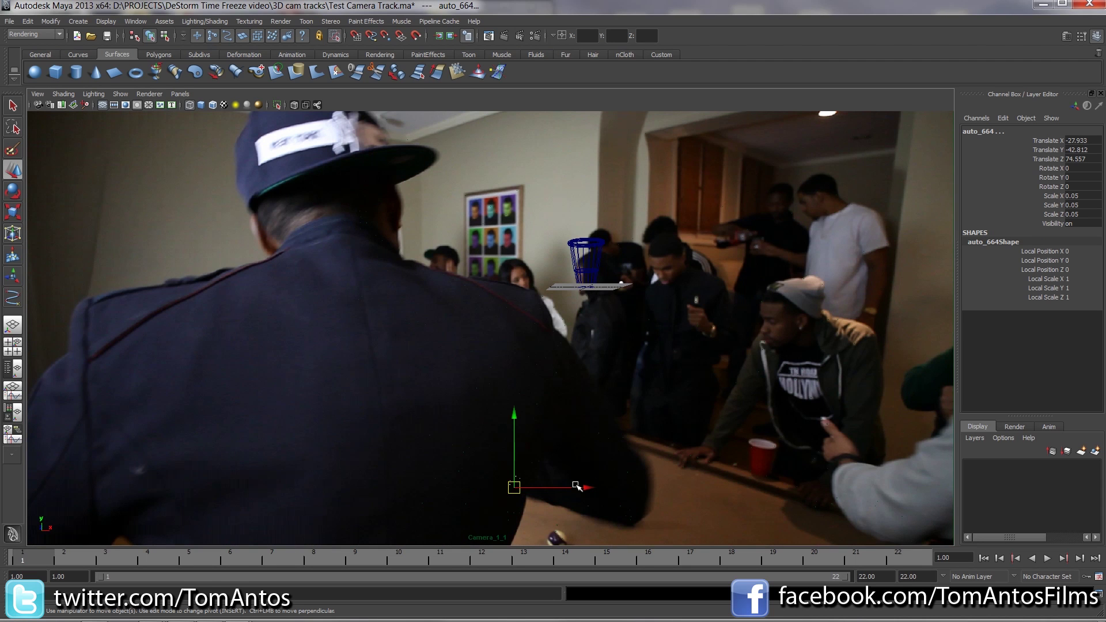
{"action": "left_click_drag", "start_coordinate": [558, 560], "coordinate": [876, 559]}
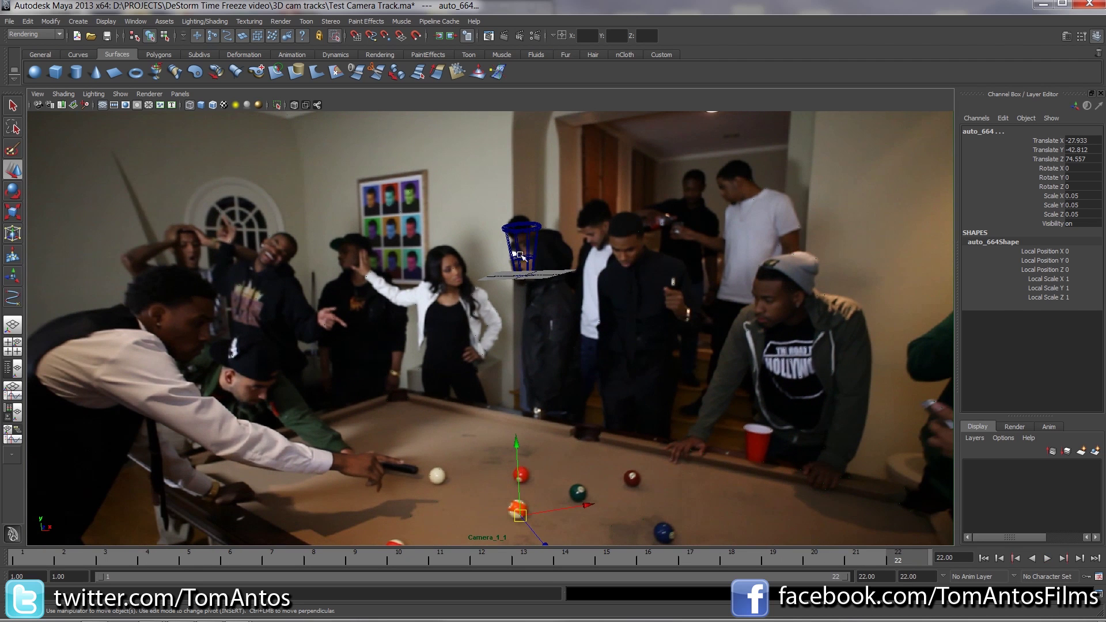
Step: Move the cup above the ball's tracking point, to about X -29.536, Y -9.589, Z 75.923
{"action": "key", "text": "space"}
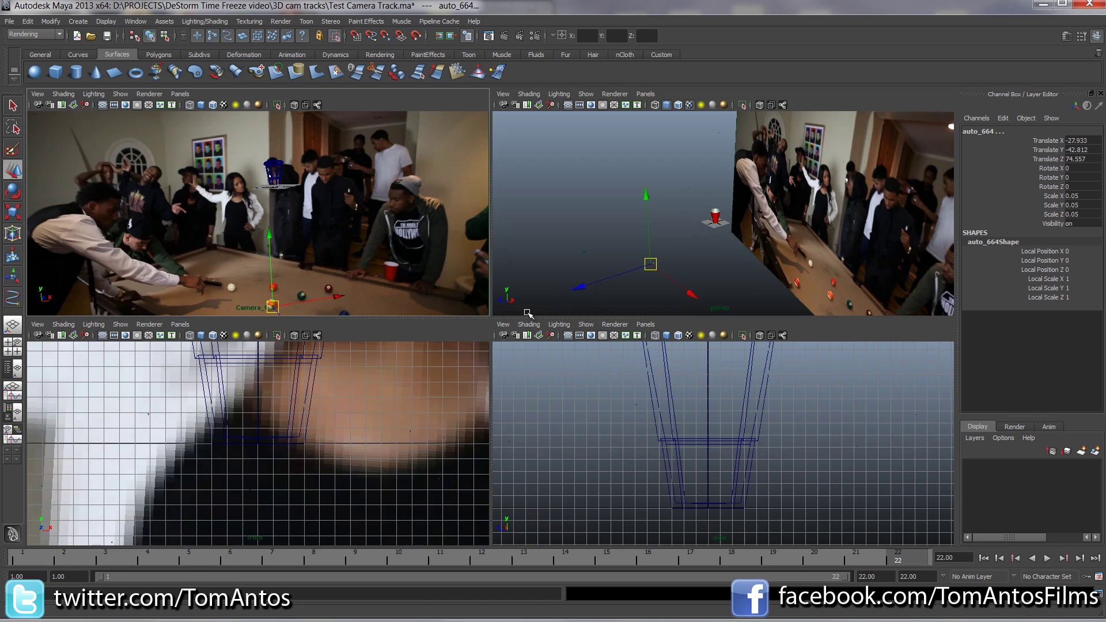
{"action": "key", "text": "space"}
{"action": "left_click_drag", "start_coordinate": [632, 307], "coordinate": [568, 316], "text": "alt"}
{"action": "left_click", "coordinate": [627, 230]}
{"action": "left_click_drag", "start_coordinate": [627, 230], "coordinate": [470, 220]}
{"action": "left_click_drag", "start_coordinate": [434, 287], "coordinate": [481, 363], "text": "alt"}
{"action": "left_click", "coordinate": [441, 344]}
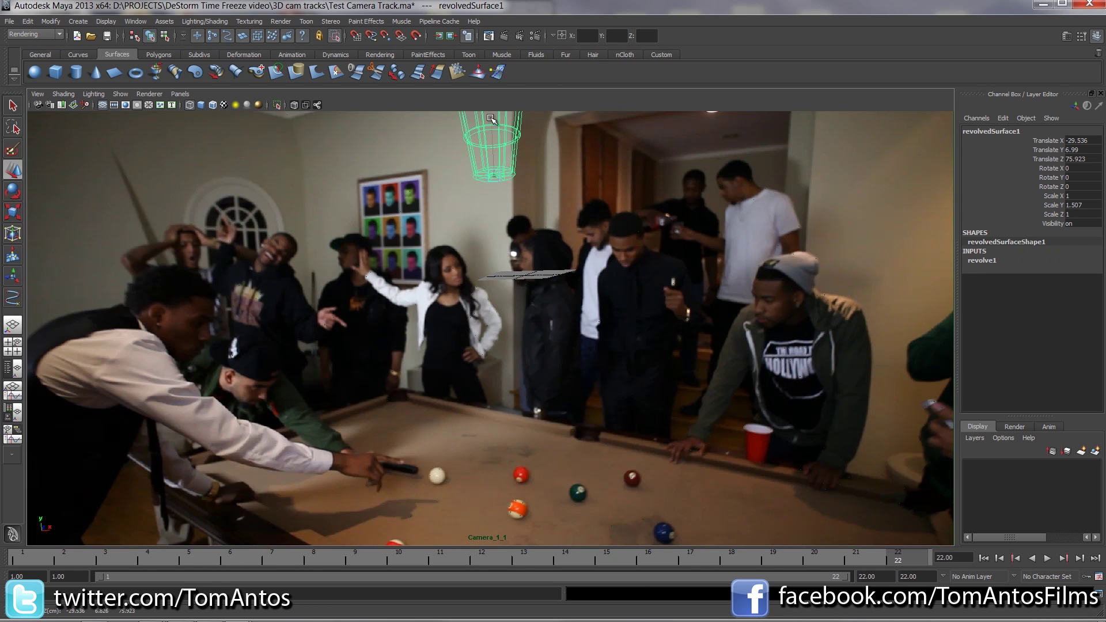
{"action": "left_click_drag", "start_coordinate": [491, 134], "coordinate": [492, 235]}
Step: Show the cup textured in the camera view, tilt it about 64° in X, and scale it down to about 0.515, 0.776, 0.515
{"action": "key", "text": "e"}
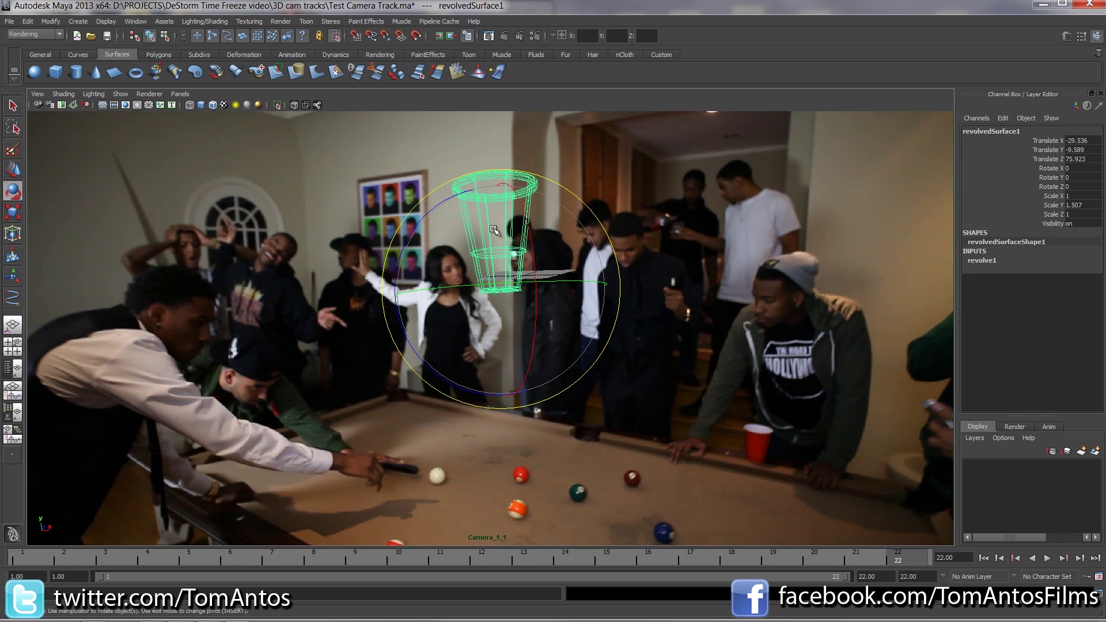
{"action": "key", "text": "6"}
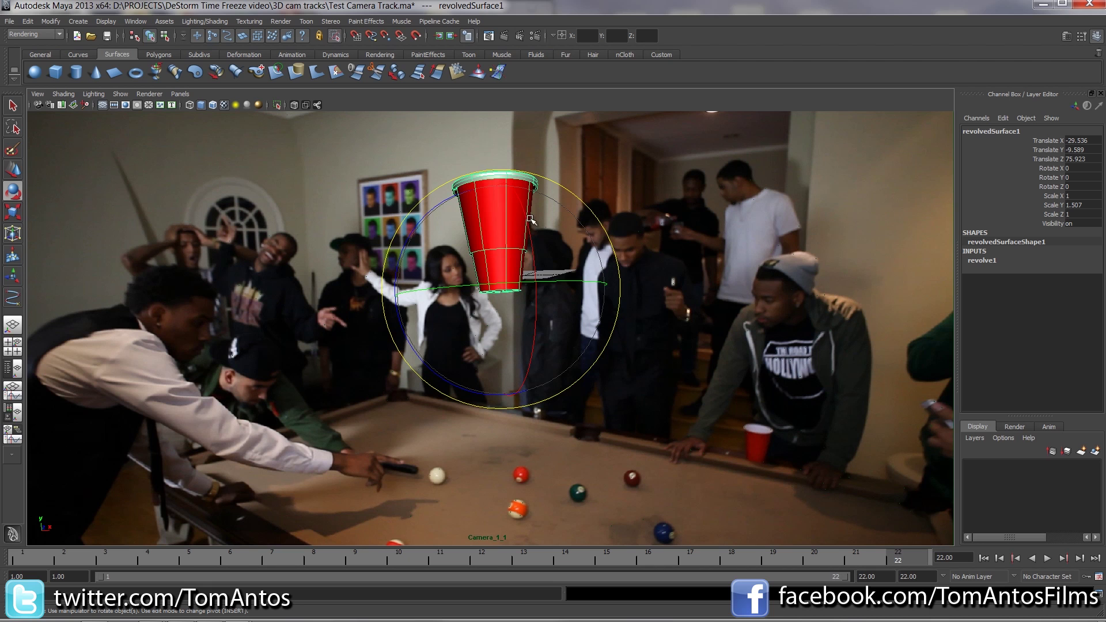
{"action": "left_click_drag", "start_coordinate": [531, 219], "coordinate": [538, 266]}
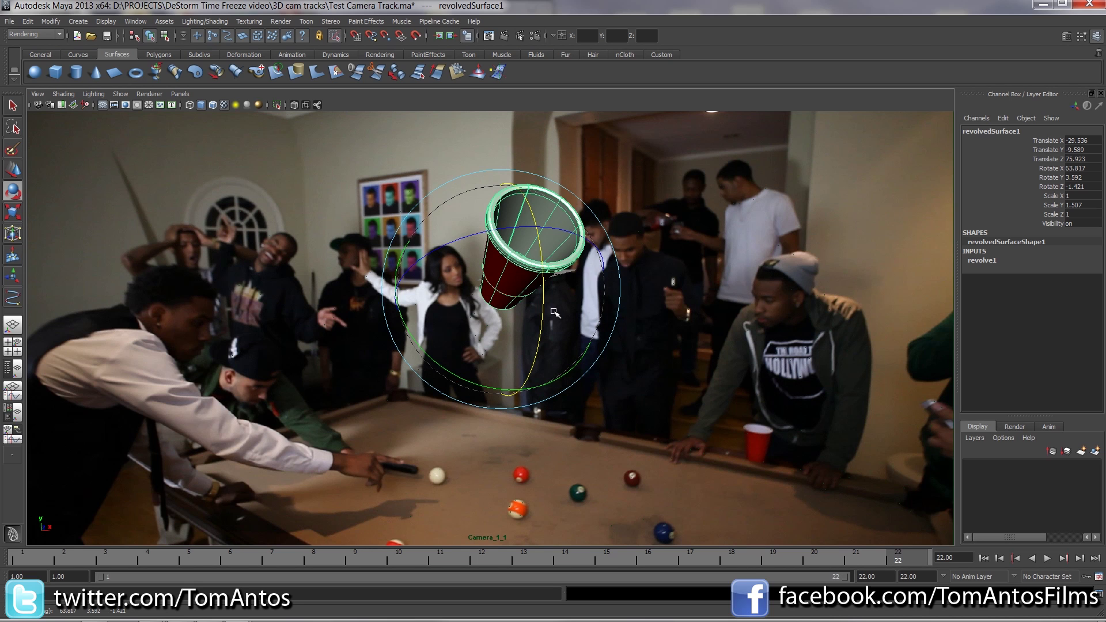
{"action": "key", "text": "r"}
{"action": "left_click_drag", "start_coordinate": [502, 292], "coordinate": [426, 295]}
Step: Refine the cup's rotation to about X 74.9, Y 11, Z -5.1 and play the shot from frame 1
{"action": "key", "text": "e"}
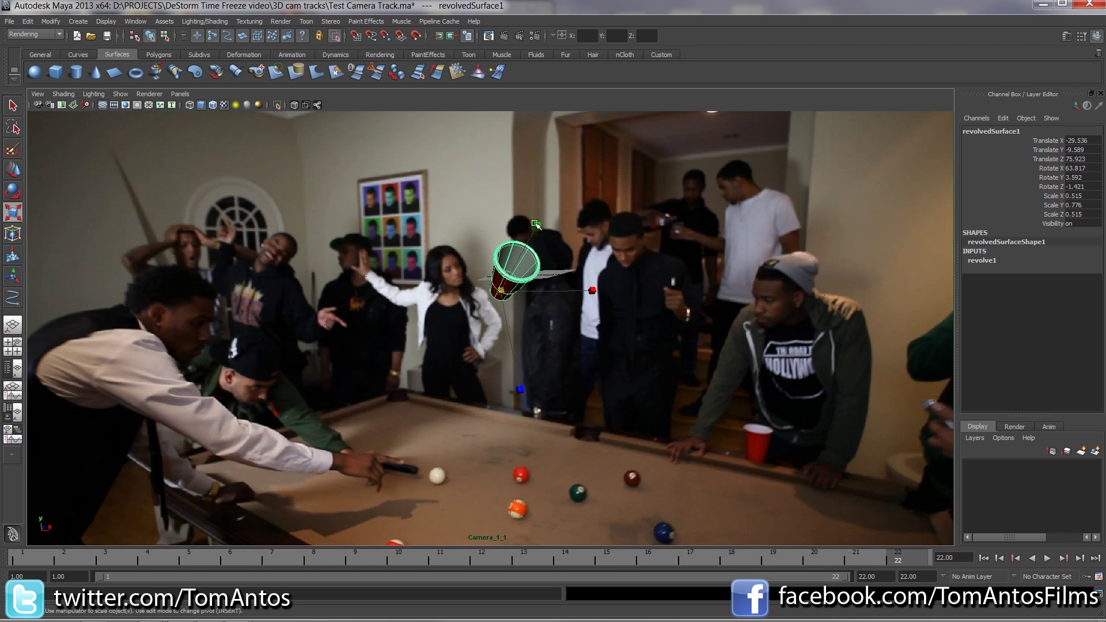
{"action": "mouse_move", "coordinate": [510, 229]}
{"action": "left_mouse_down"}
{"action": "mouse_move", "coordinate": [556, 248]}
{"action": "mouse_move", "coordinate": [509, 244]}
{"action": "left_mouse_up"}
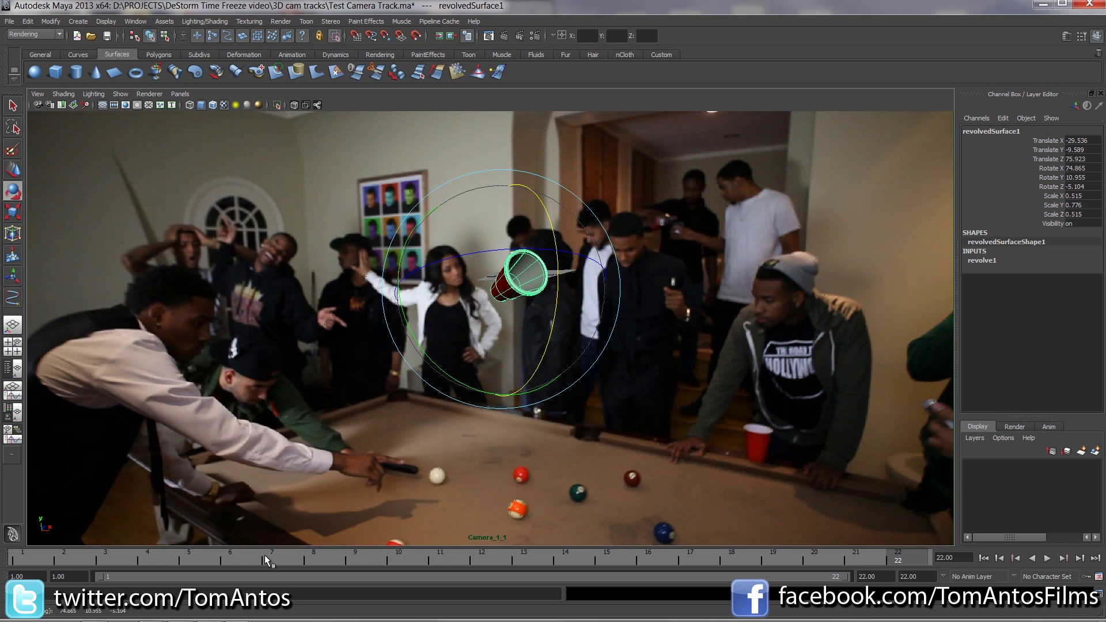
{"action": "mouse_move", "coordinate": [23, 555]}
{"action": "left_mouse_down"}
{"action": "mouse_move", "coordinate": [748, 557]}
{"action": "mouse_move", "coordinate": [936, 545]}
{"action": "mouse_move", "coordinate": [317, 531]}
{"action": "mouse_move", "coordinate": [23, 556]}
{"action": "left_mouse_up"}
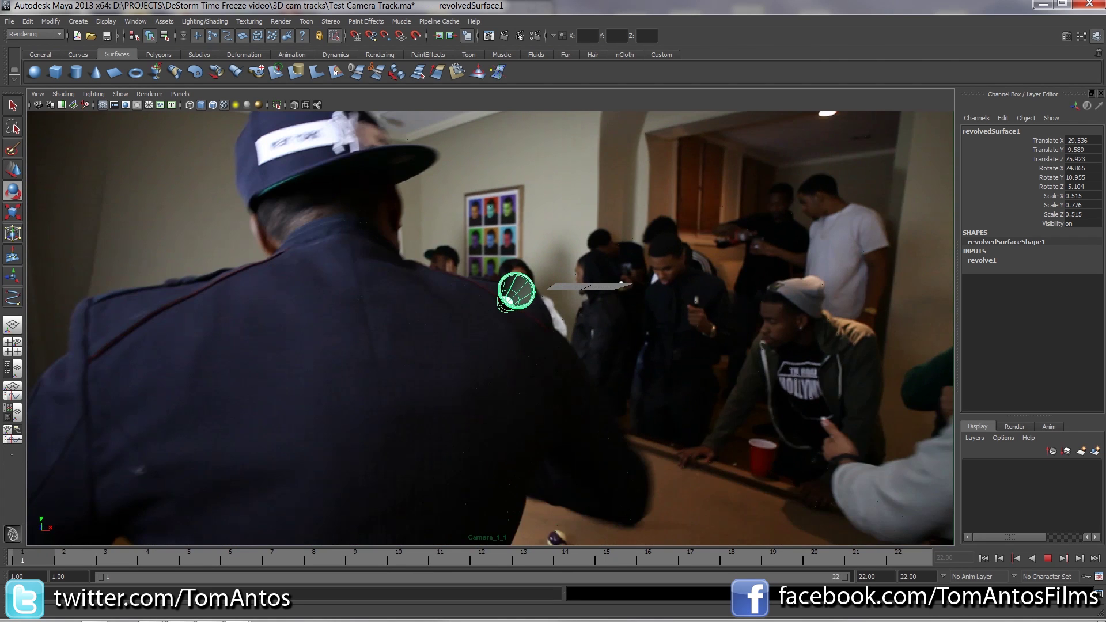
Step: Stop playback, raise the cup to about Y 10.7, and duplicate it to about X -7.8, Y 10.8
{"action": "key", "text": "Escape"}
{"action": "key", "text": "w"}
{"action": "left_click_drag", "start_coordinate": [507, 259], "coordinate": [507, 136]}
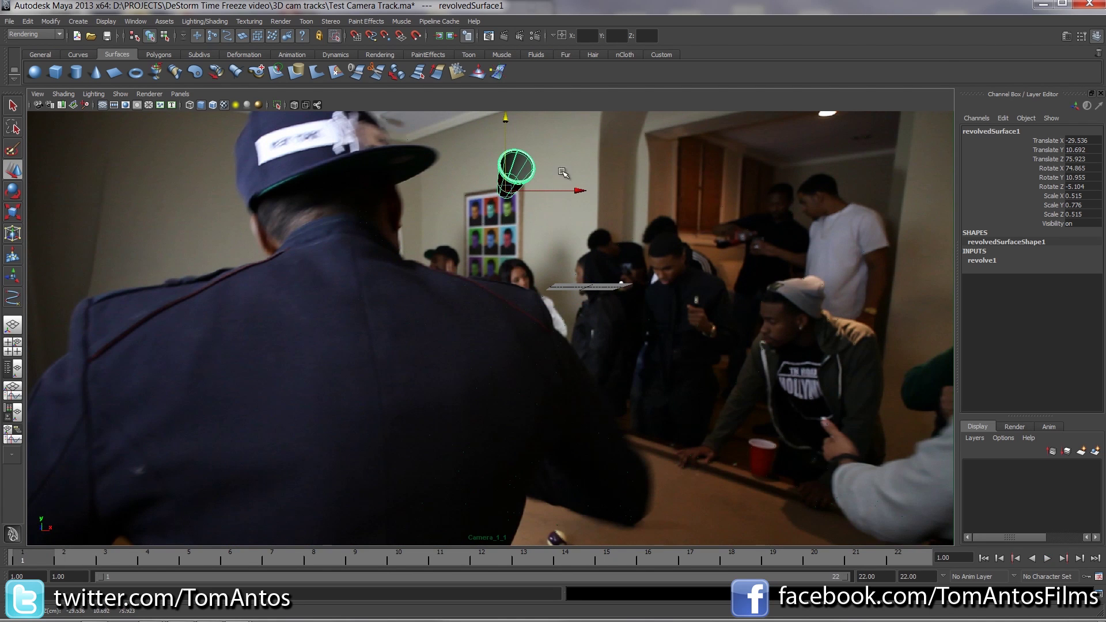
{"action": "key", "text": "ctrl+d"}
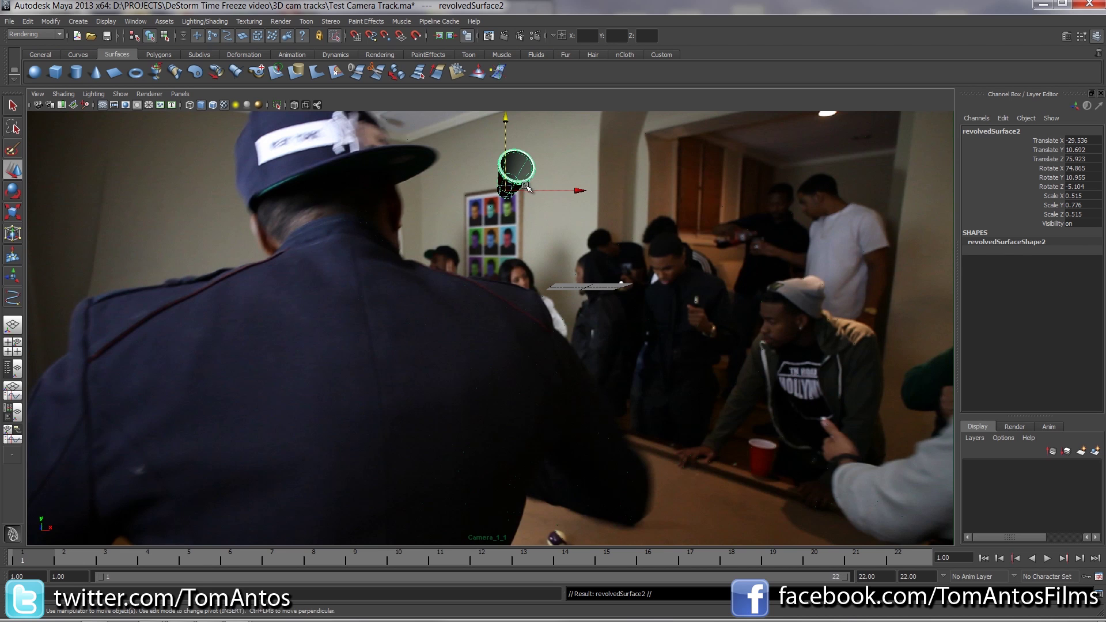
{"action": "left_click_drag", "start_coordinate": [512, 192], "coordinate": [636, 186]}
Step: Rotate the duplicate cup to about X 136.4, Y -44.4, Z 12.9, raise it slightly, and play through the shot, stopping at frame 4
{"action": "key", "text": "e"}
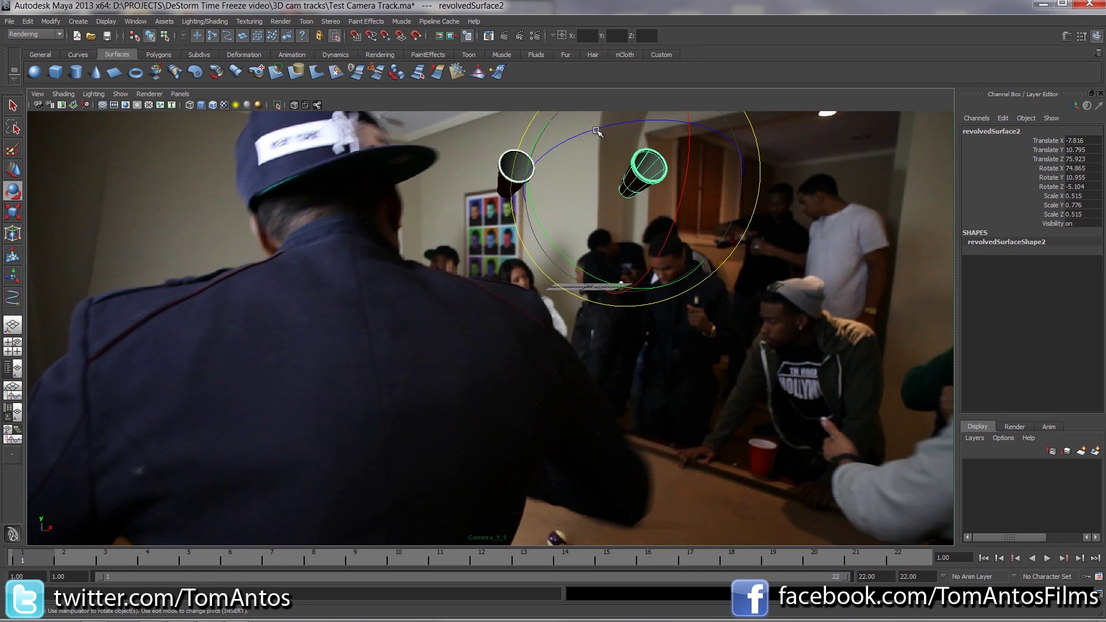
{"action": "left_click_drag", "start_coordinate": [597, 131], "coordinate": [611, 271]}
{"action": "key", "text": "w"}
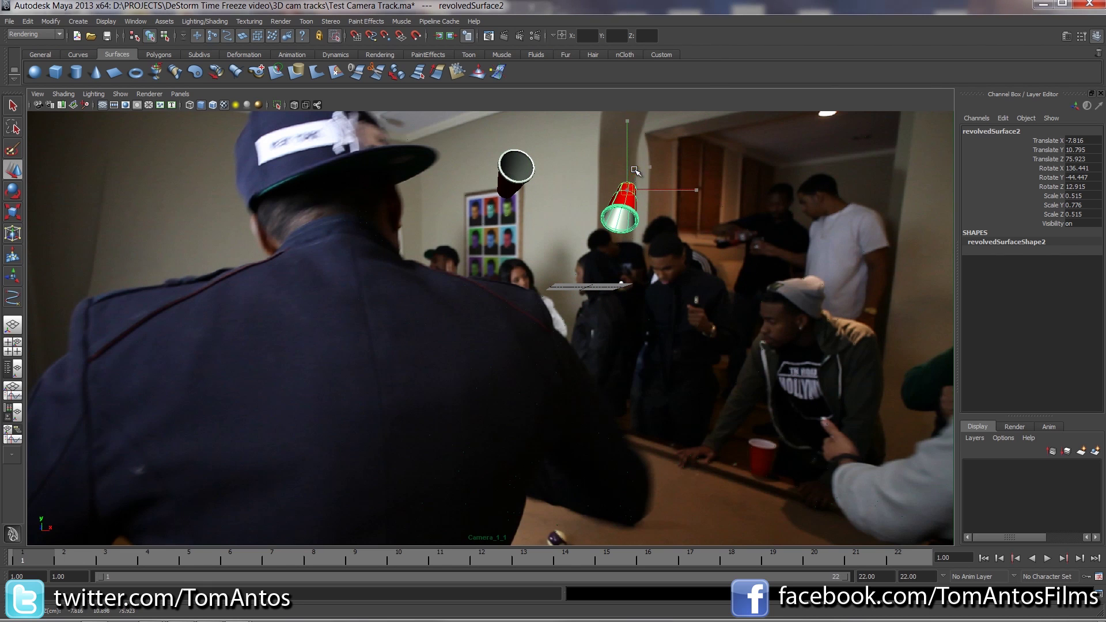
{"action": "left_click_drag", "start_coordinate": [636, 171], "coordinate": [633, 134]}
{"action": "left_click", "coordinate": [595, 236]}
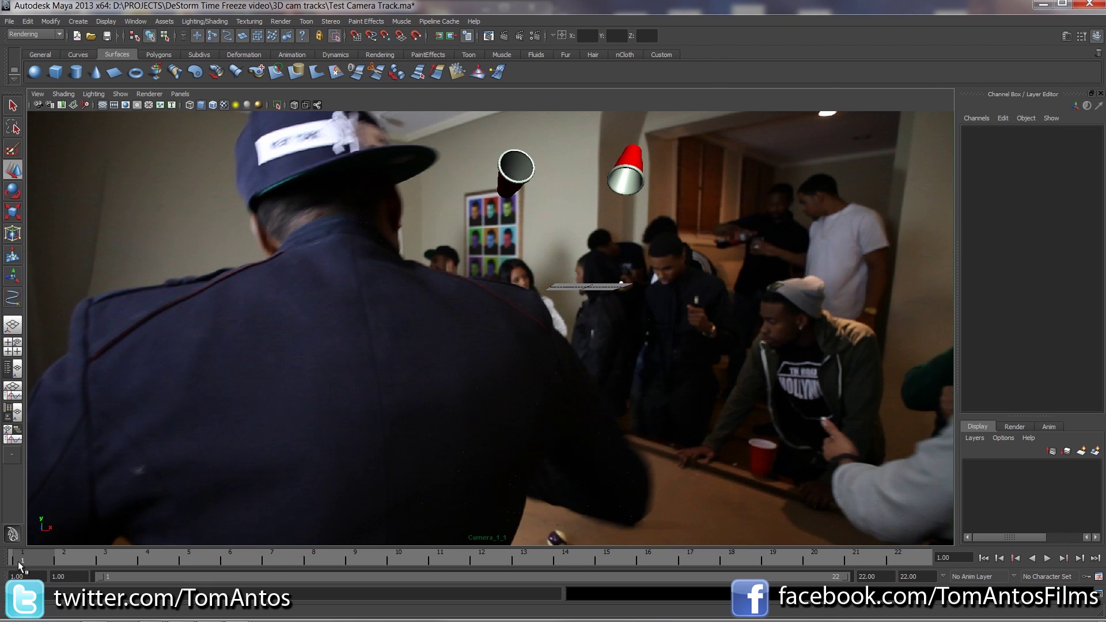
{"action": "left_click_drag", "start_coordinate": [45, 557], "coordinate": [891, 558]}
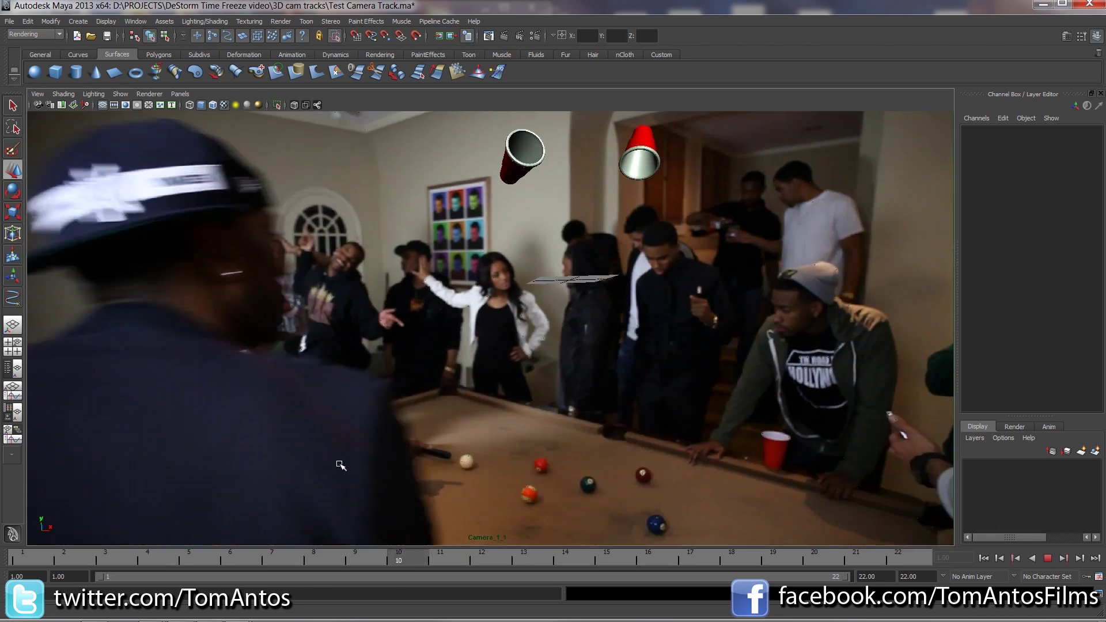
{"action": "left_click", "coordinate": [147, 556]}
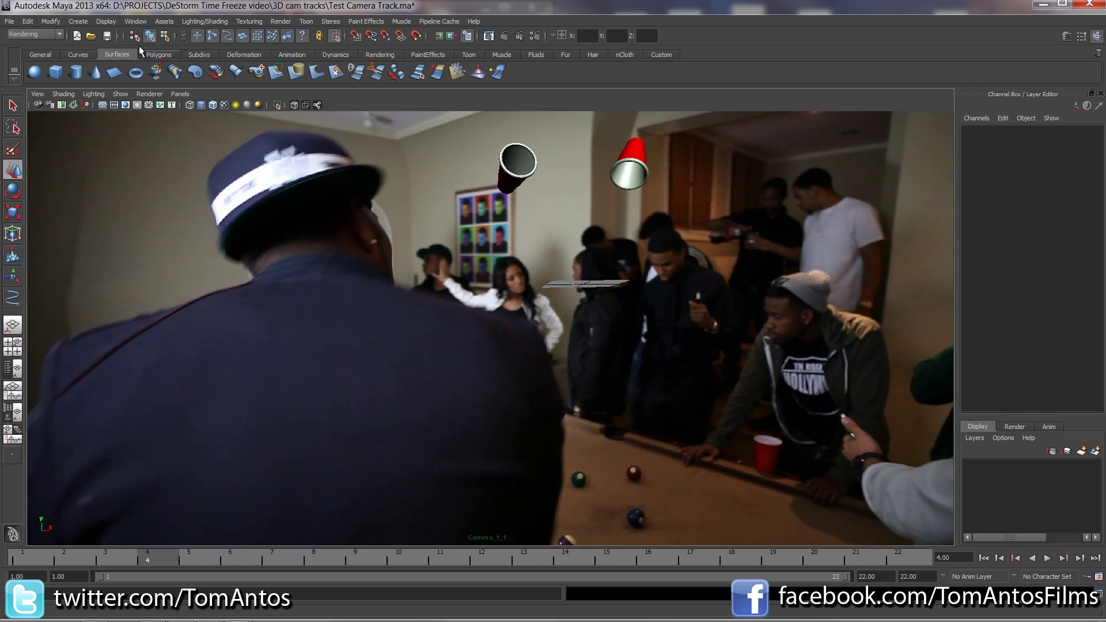
Step: Create a directional light and move it to about X -25.98, Y 9.78, Z -0.62
{"action": "left_click", "coordinate": [158, 55]}
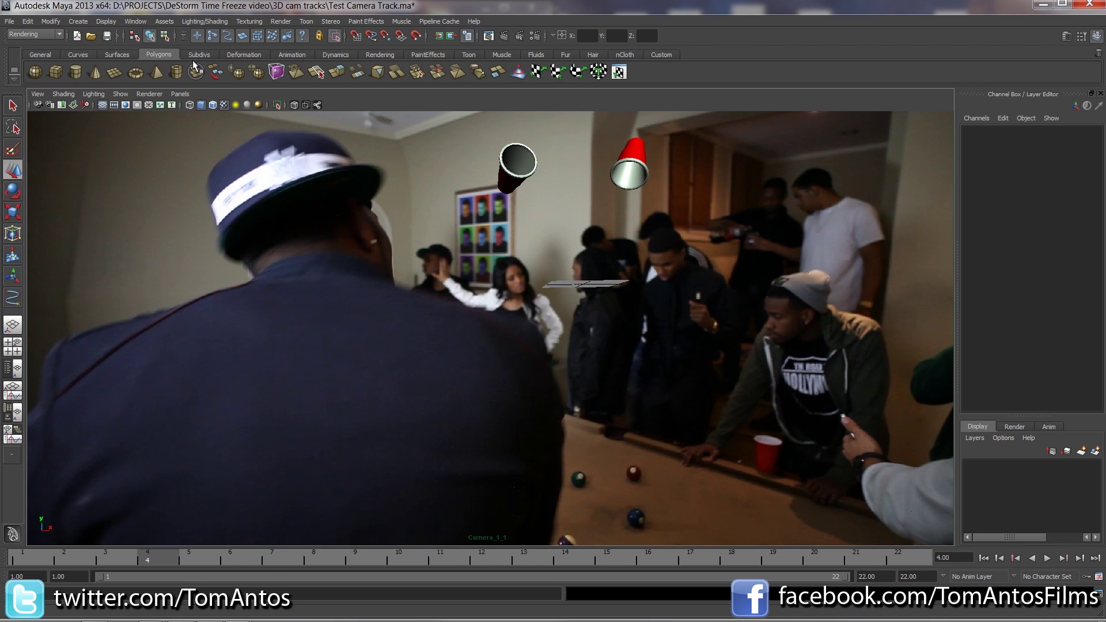
{"action": "left_click", "coordinate": [380, 55]}
{"action": "left_click", "coordinate": [53, 71]}
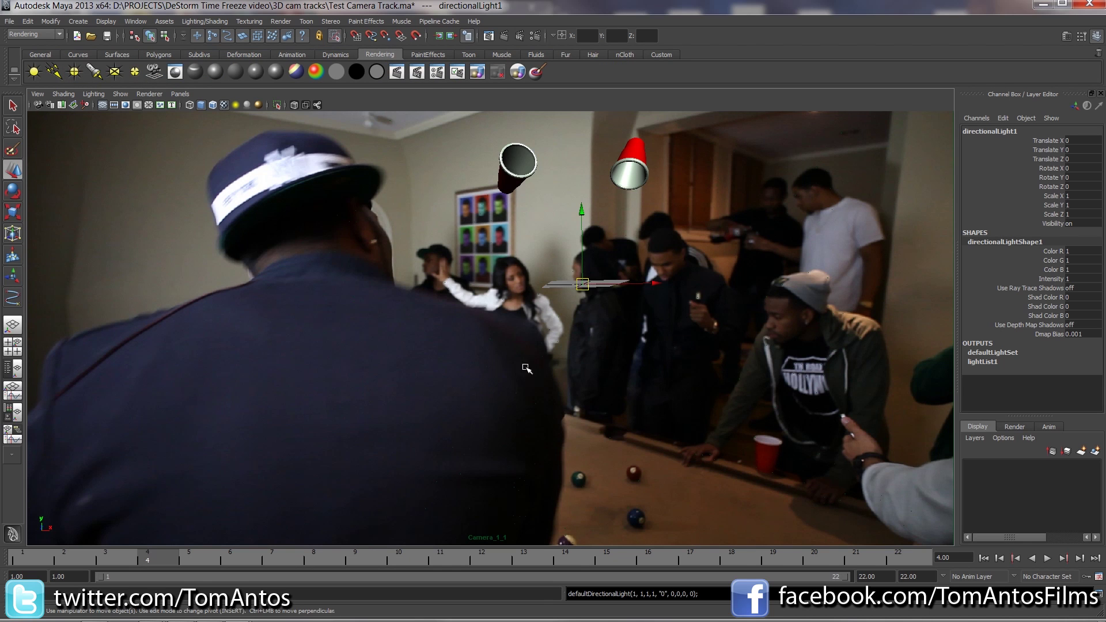
{"action": "left_click_drag", "start_coordinate": [582, 290], "coordinate": [531, 300]}
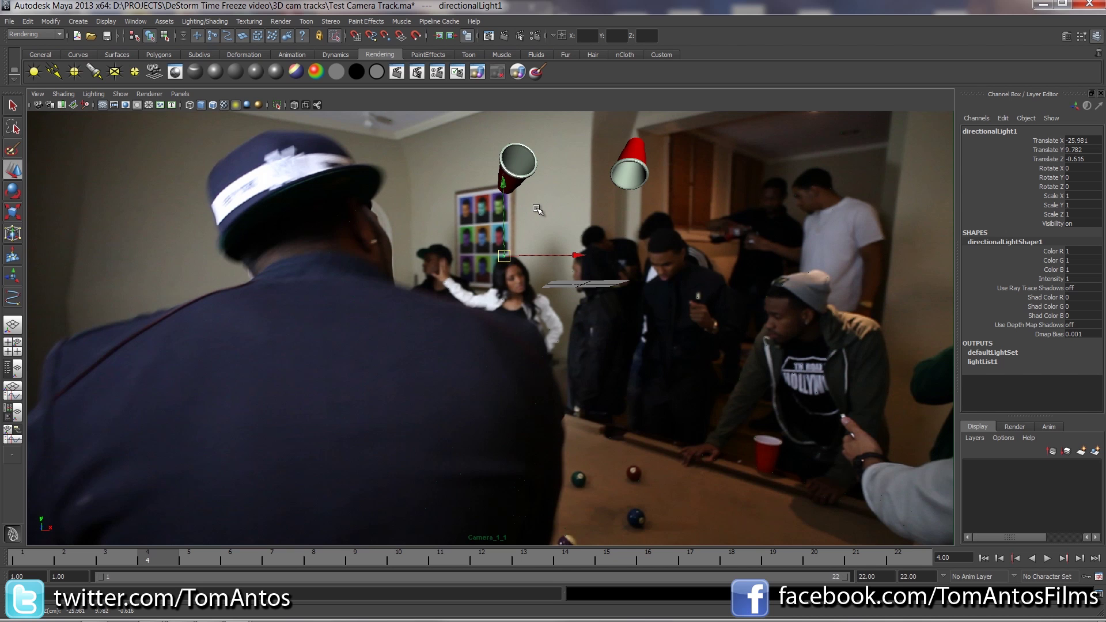
Step: Rotate the directional light to about X -56.7, Y 5.75, Z 77.3, checking the cups' shading at frames 22 and 9
{"action": "key", "text": "e"}
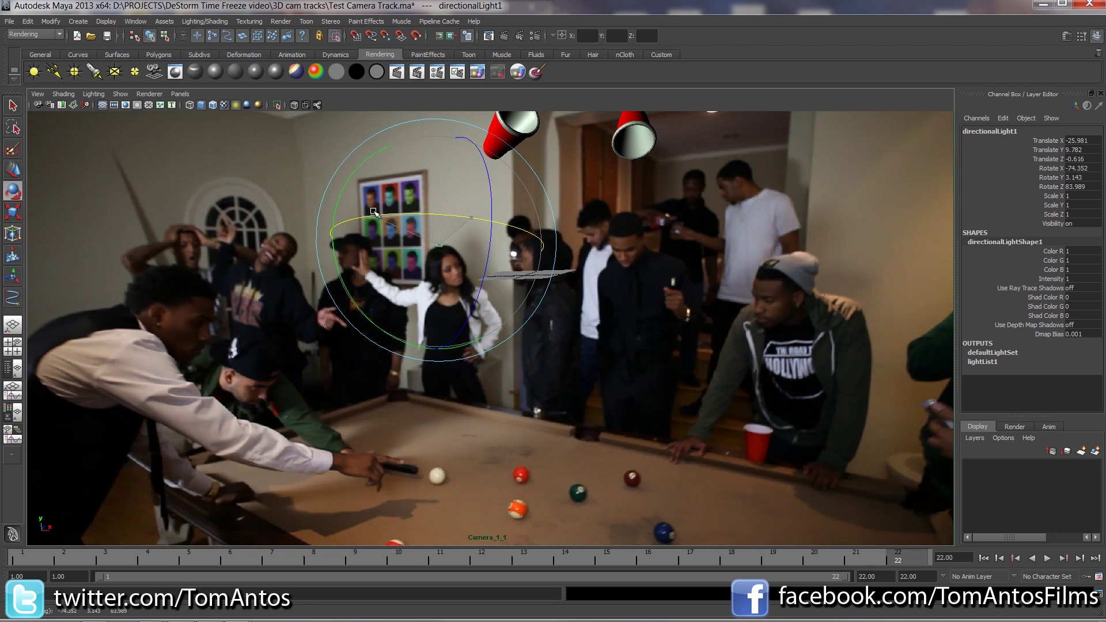
{"action": "left_click_drag", "start_coordinate": [344, 279], "coordinate": [343, 263]}
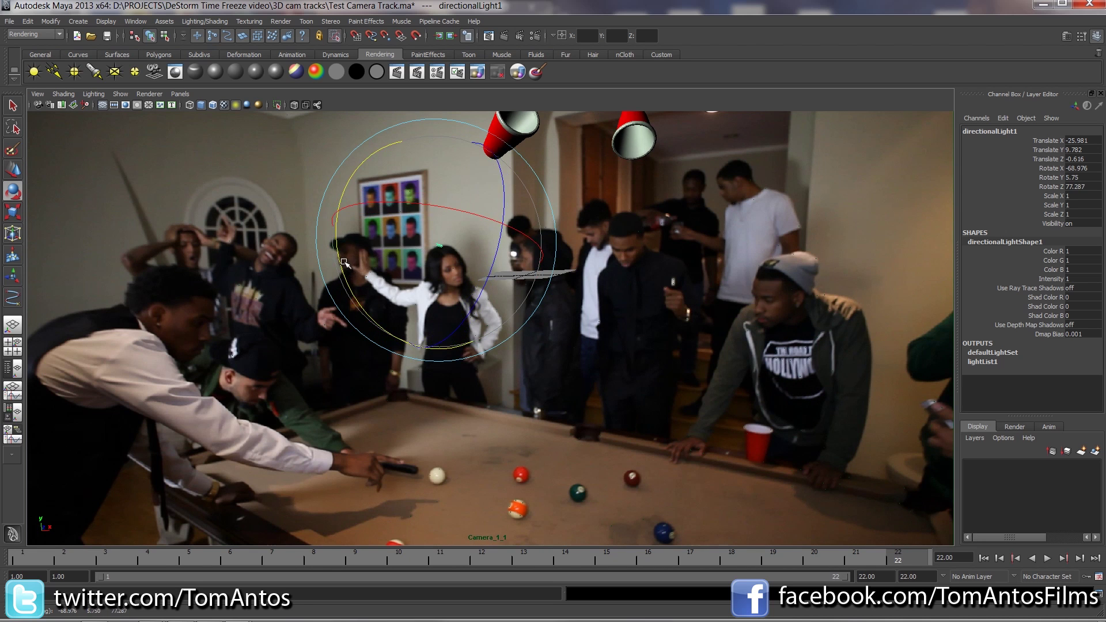
{"action": "left_click_drag", "start_coordinate": [413, 196], "coordinate": [415, 204]}
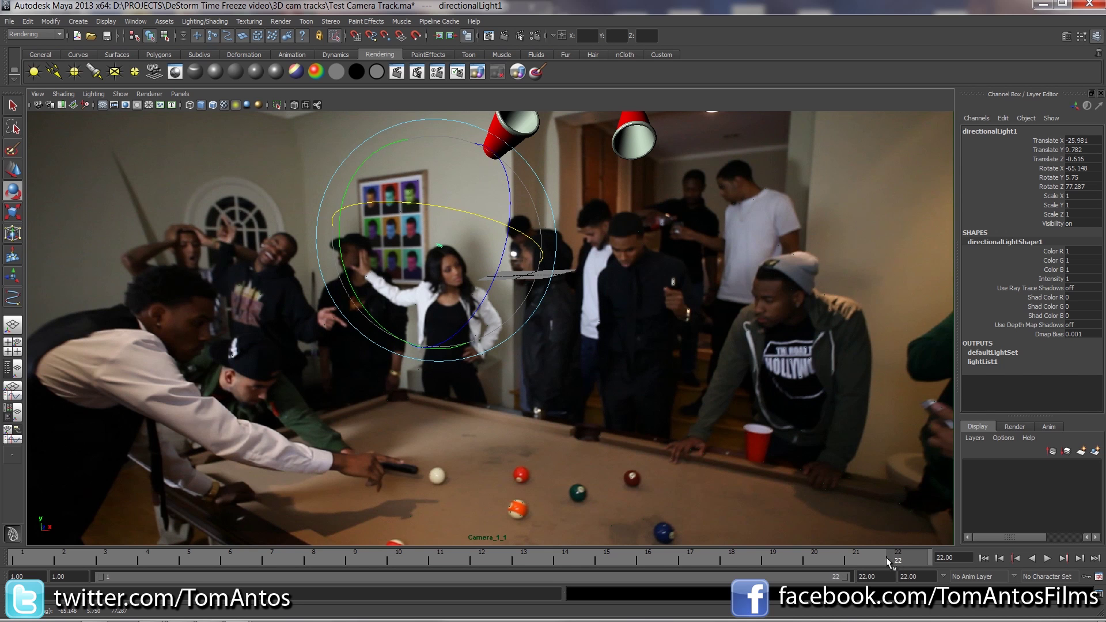
{"action": "left_click_drag", "start_coordinate": [886, 558], "coordinate": [355, 557]}
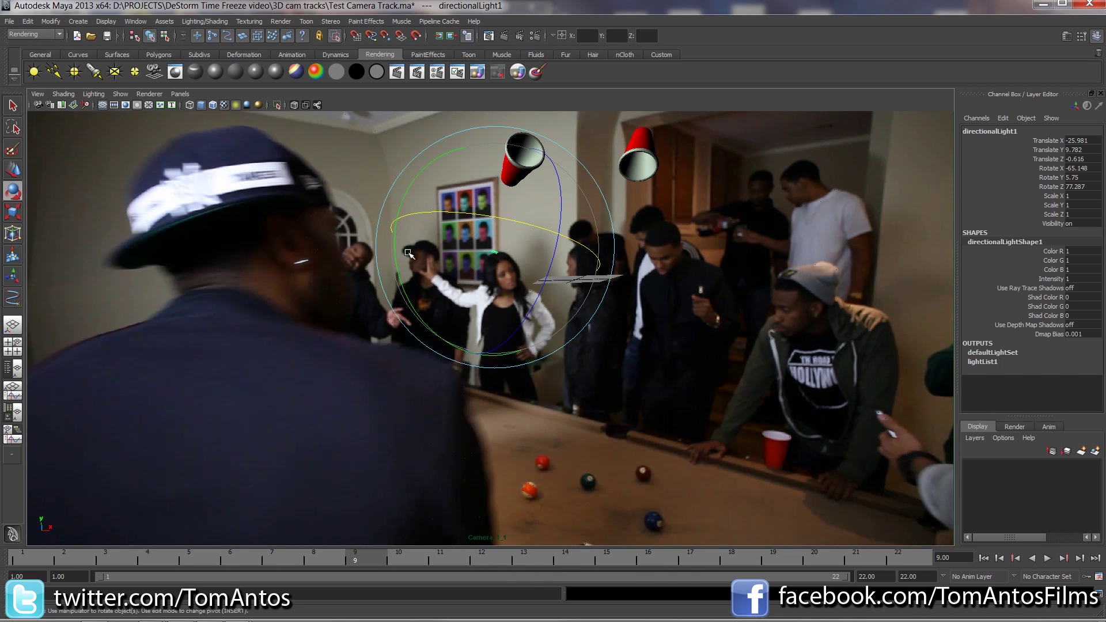
{"action": "left_click_drag", "start_coordinate": [445, 213], "coordinate": [465, 217]}
Step: Enable ray trace shadows for the directional light and set its light angle to about 10.4
{"action": "key", "text": "ctrl+a"}
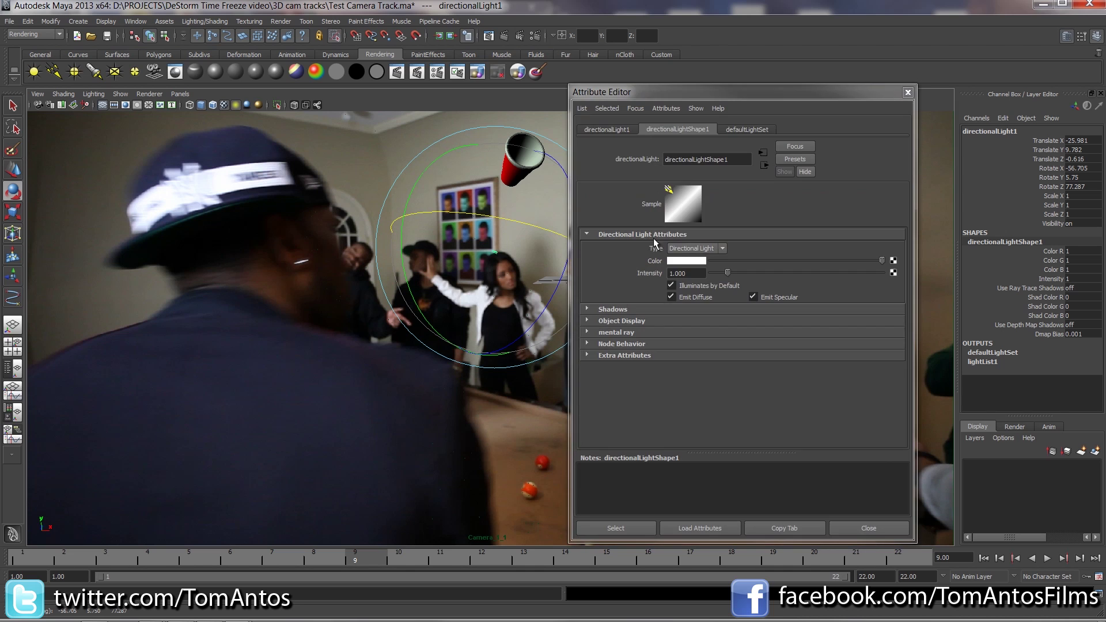
{"action": "left_click", "coordinate": [586, 309]}
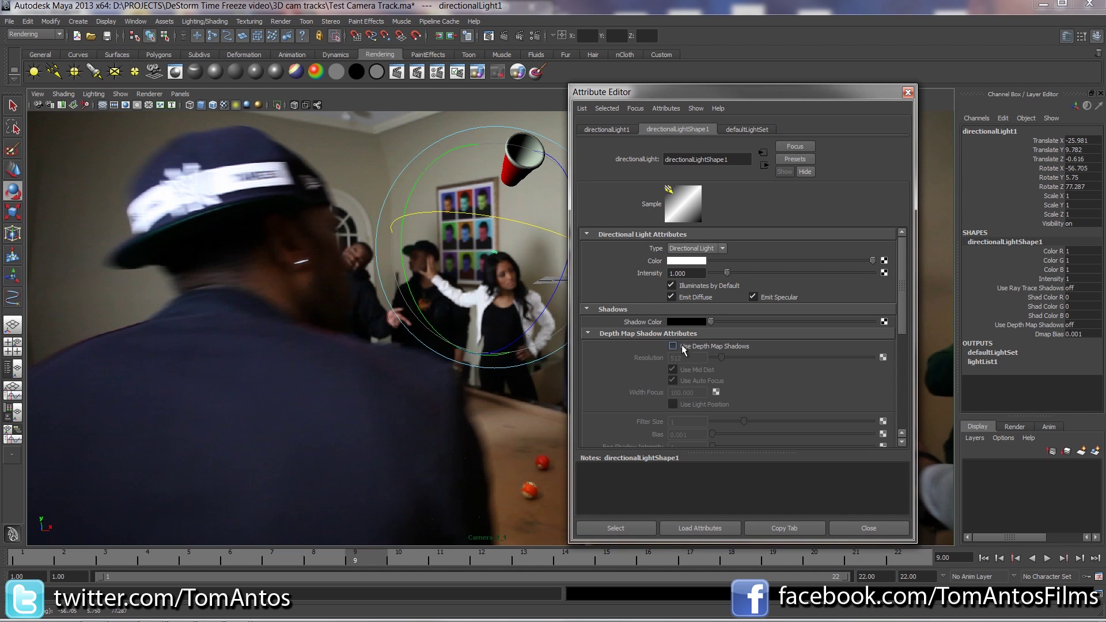
{"action": "scroll", "coordinate": [621, 374], "scroll_direction": "down", "scroll_amount": 4}
{"action": "left_click", "coordinate": [672, 426]}
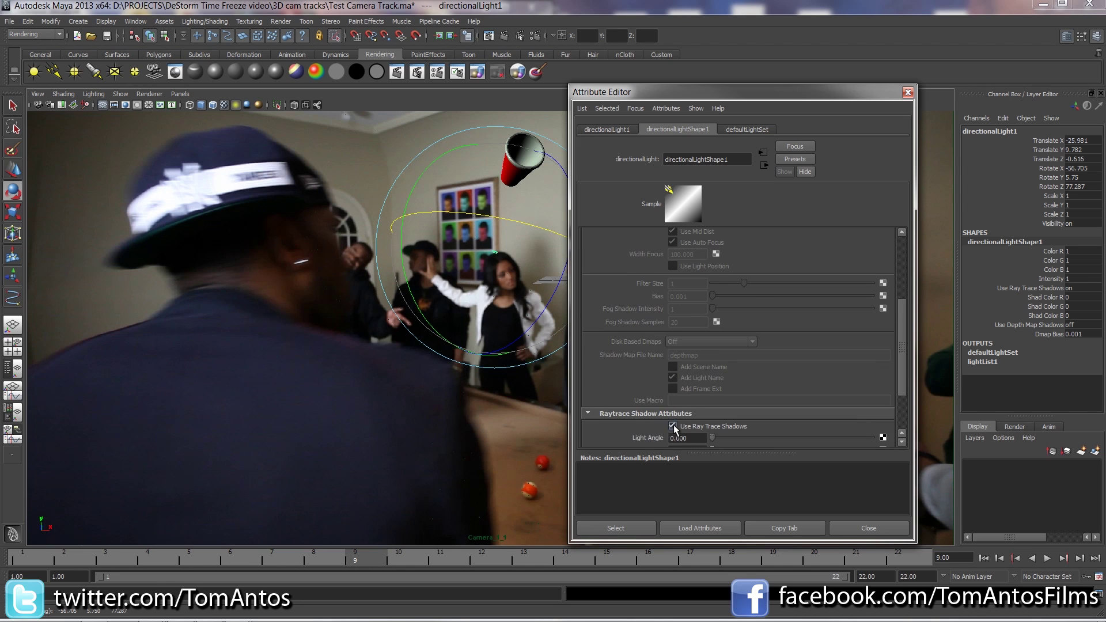
{"action": "scroll", "coordinate": [634, 409], "scroll_direction": "down", "scroll_amount": 1}
{"action": "left_click_drag", "start_coordinate": [716, 403], "coordinate": [726, 403]}
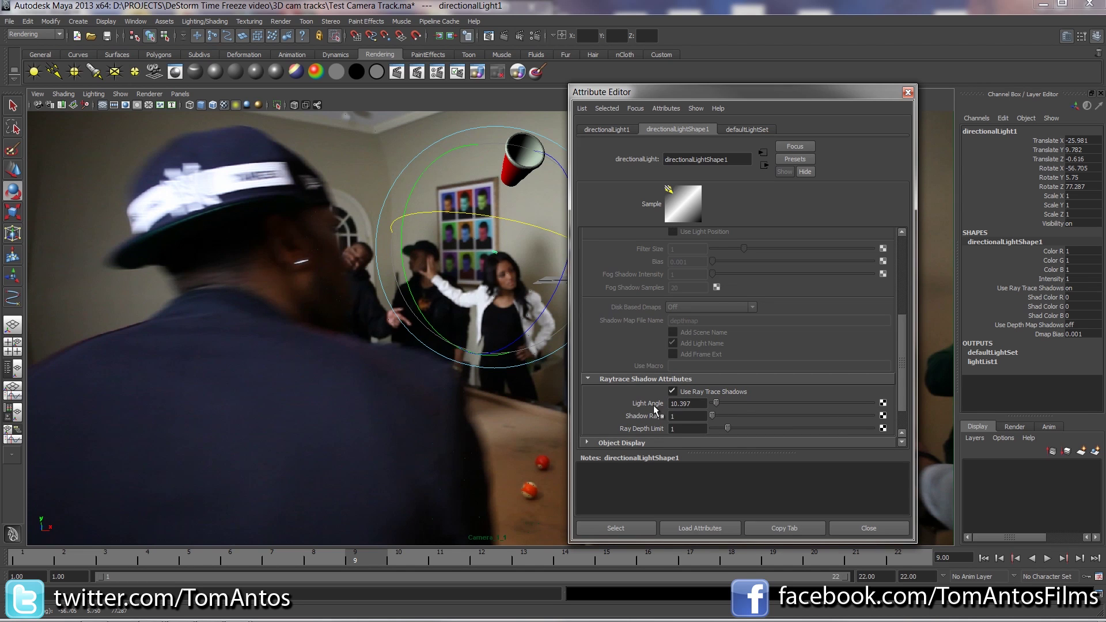
{"action": "left_click", "coordinate": [907, 92]}
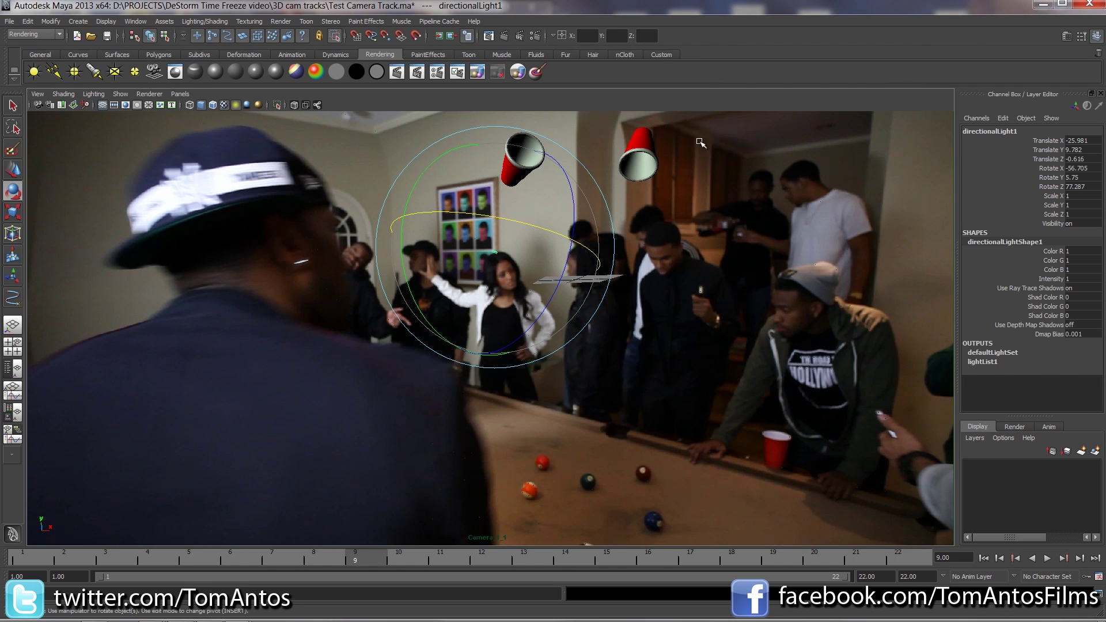
Step: Add an ambient light and move it to about X 26.4, Y -22.5, Z 2.1
{"action": "left_click", "coordinate": [34, 72]}
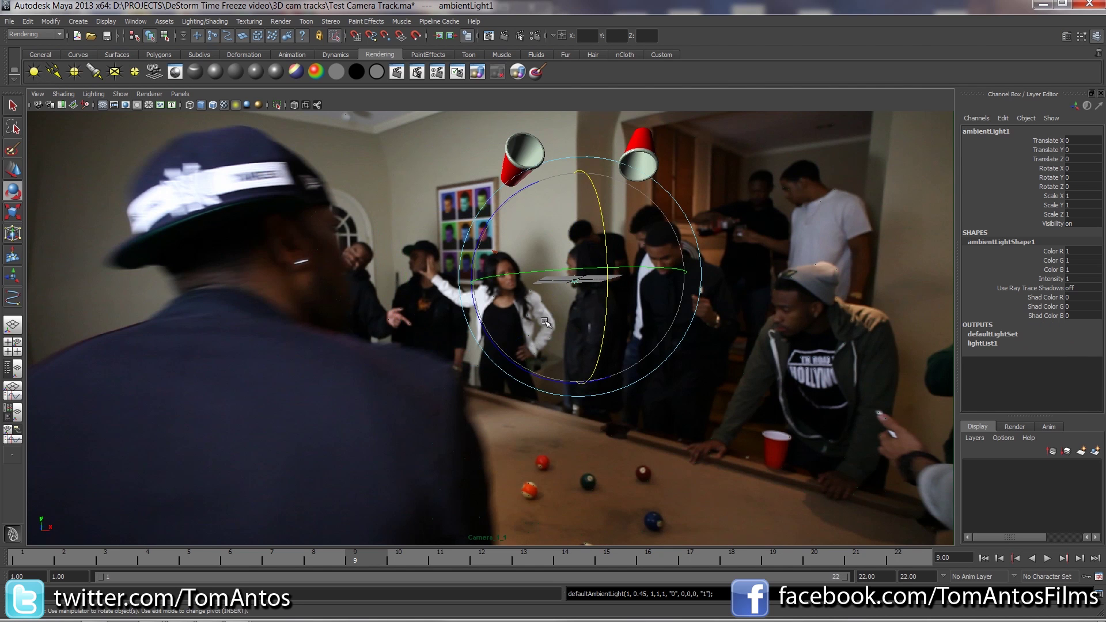
{"action": "key", "text": "w"}
{"action": "left_click_drag", "start_coordinate": [578, 282], "coordinate": [660, 347]}
Step: Set the render output to the Tiff image format with name.#.ext frame naming, and review the frame range, camera and image size
{"action": "left_click", "coordinate": [136, 23]}
{"action": "mouse_move", "coordinate": [173, 50]}
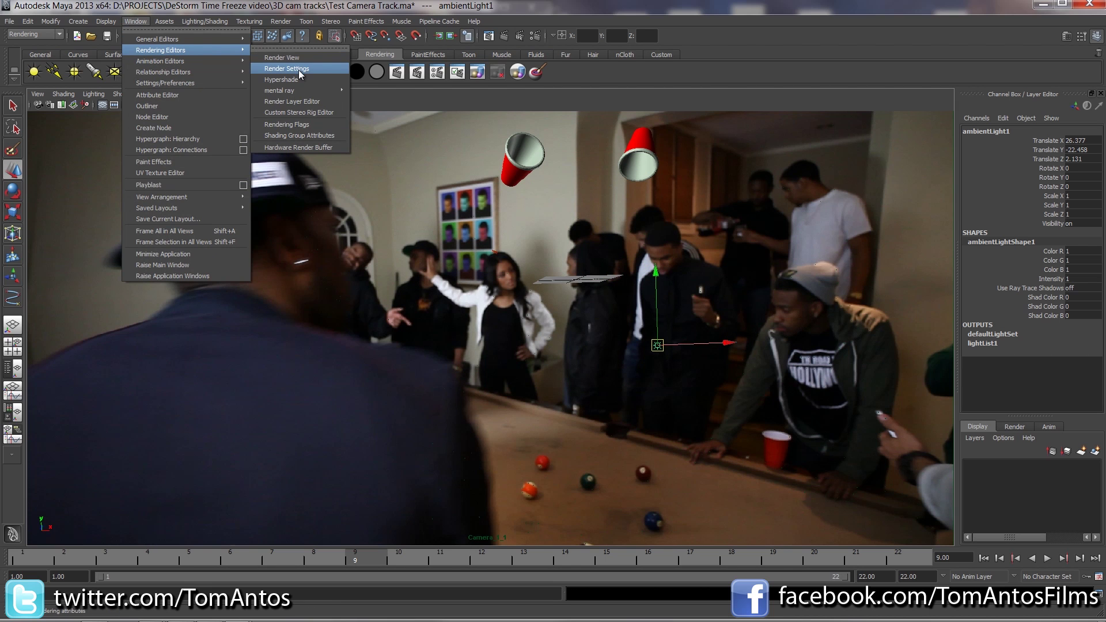
{"action": "left_click", "coordinate": [300, 71]}
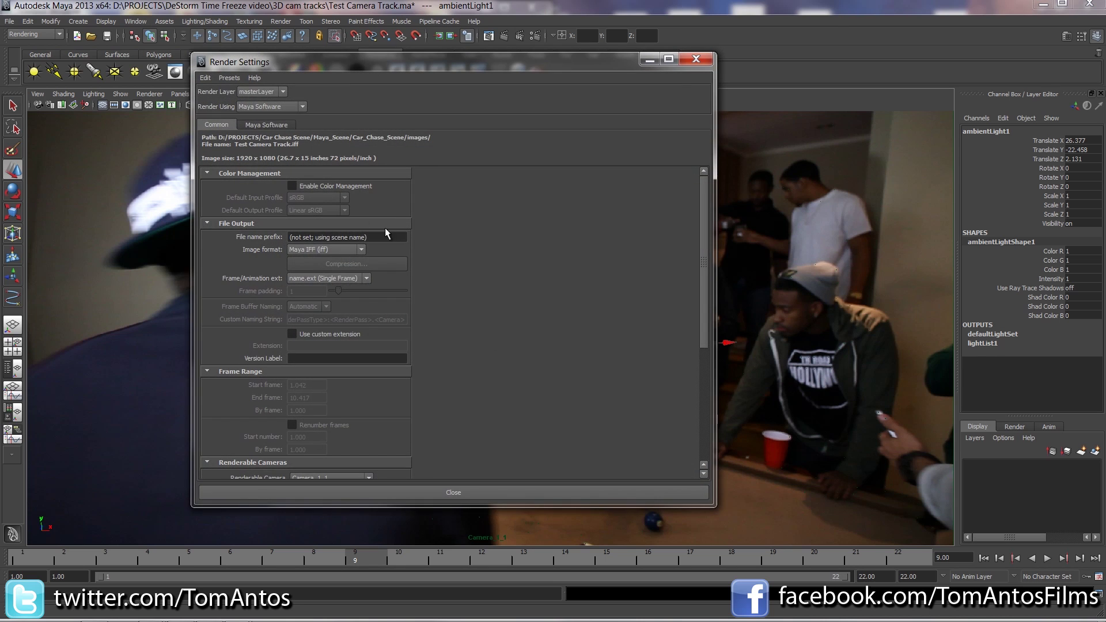
{"action": "left_click", "coordinate": [320, 249]}
{"action": "scroll", "coordinate": [311, 297], "scroll_direction": "down", "scroll_amount": 2}
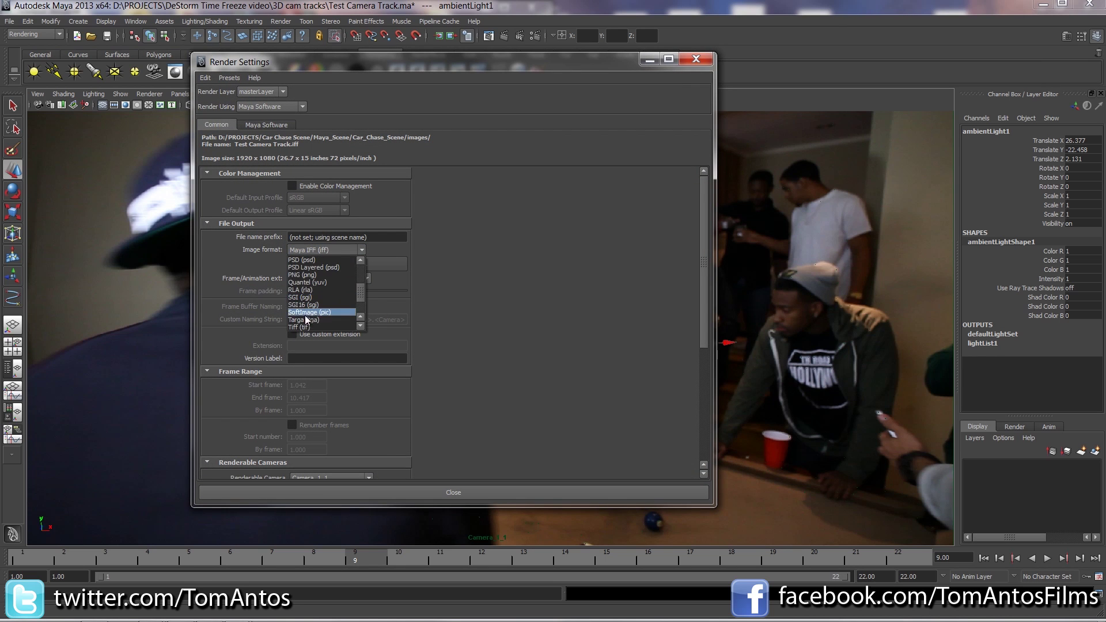
{"action": "left_click", "coordinate": [306, 326]}
{"action": "left_click", "coordinate": [353, 279]}
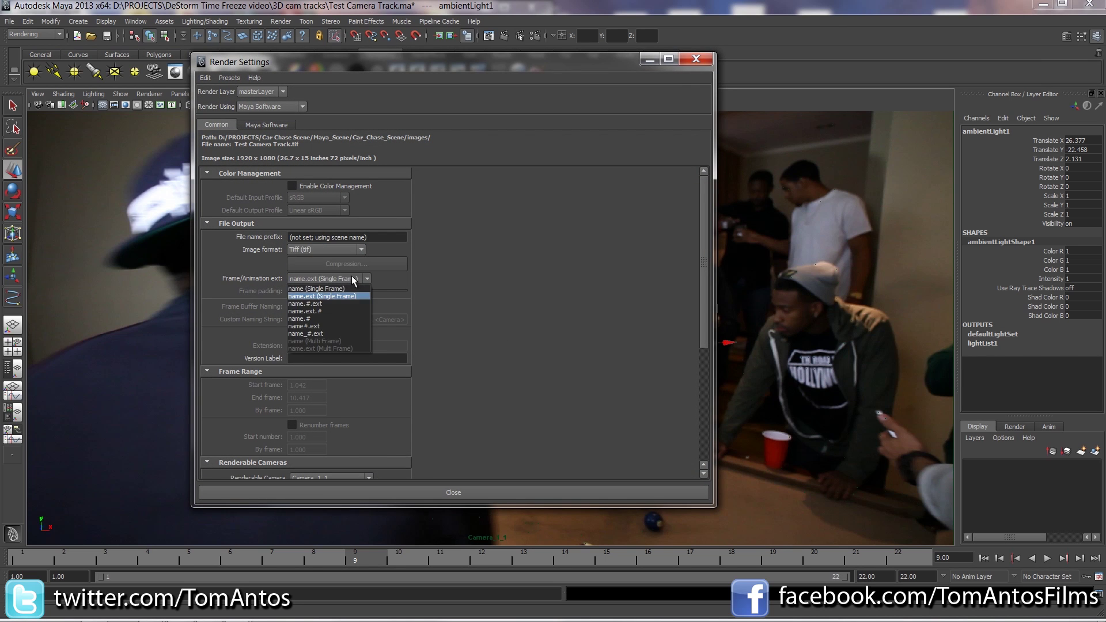
{"action": "left_click", "coordinate": [316, 303]}
{"action": "scroll", "coordinate": [479, 409], "scroll_direction": "down", "scroll_amount": 5}
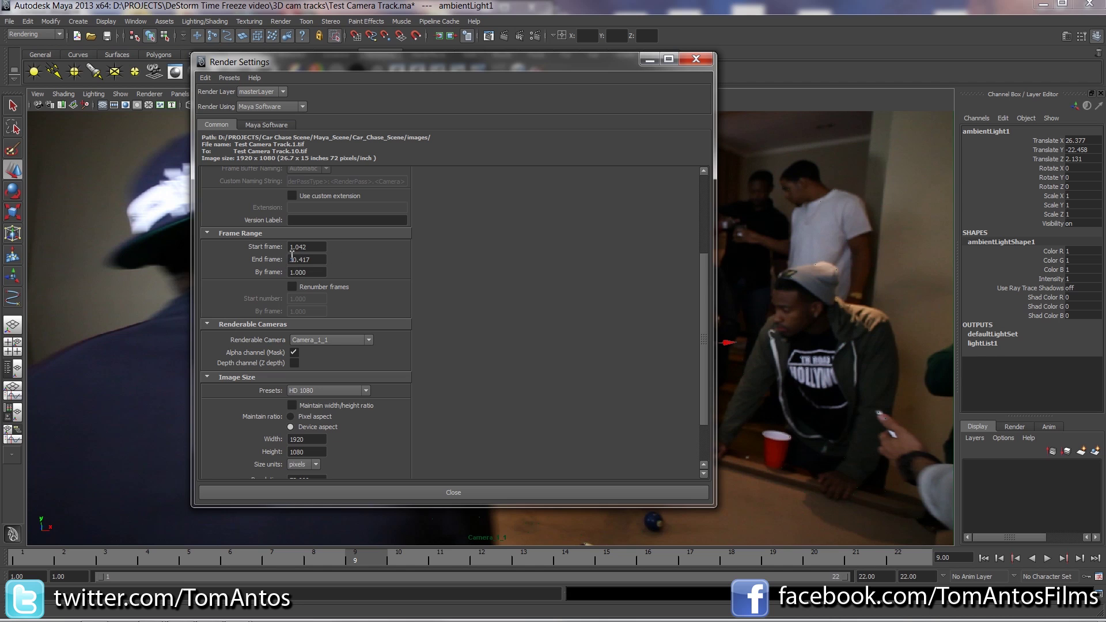
{"action": "scroll", "coordinate": [495, 359], "scroll_direction": "down", "scroll_amount": 2}
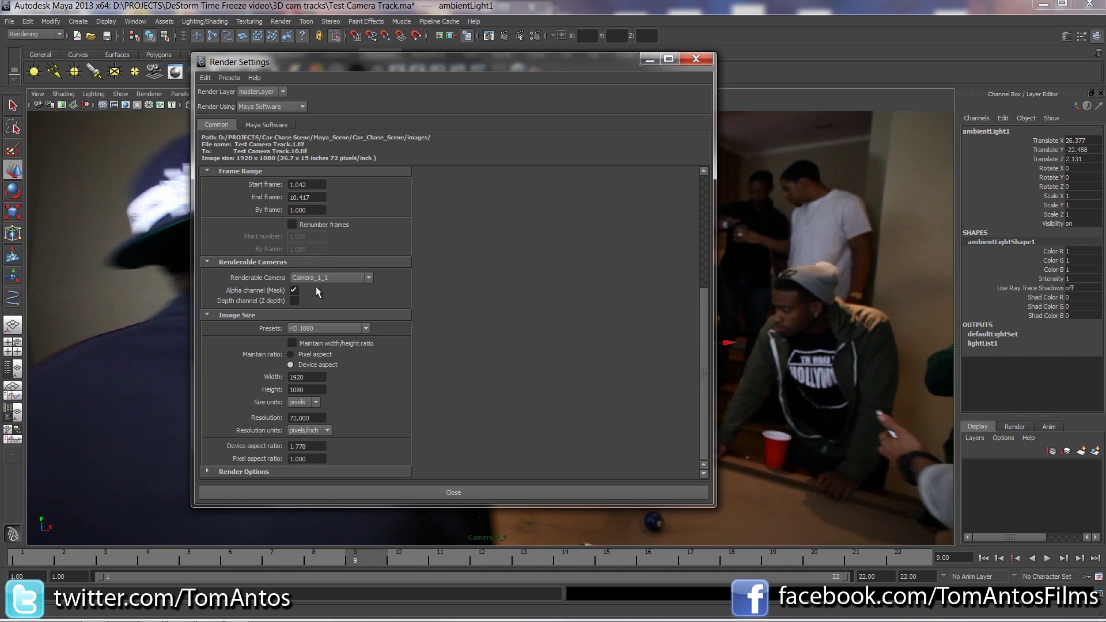
{"action": "scroll", "coordinate": [504, 372], "scroll_direction": "up", "scroll_amount": 7}
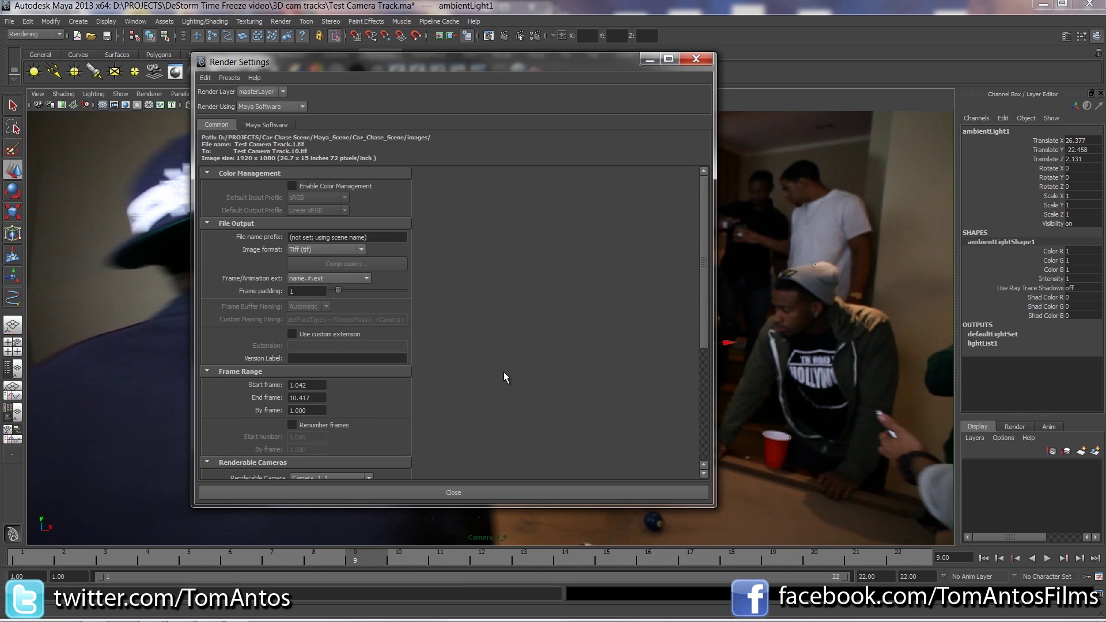
Step: Switch the renderer to mental ray, choose the Production quality preset, and close the render settings
{"action": "left_click", "coordinate": [271, 107]}
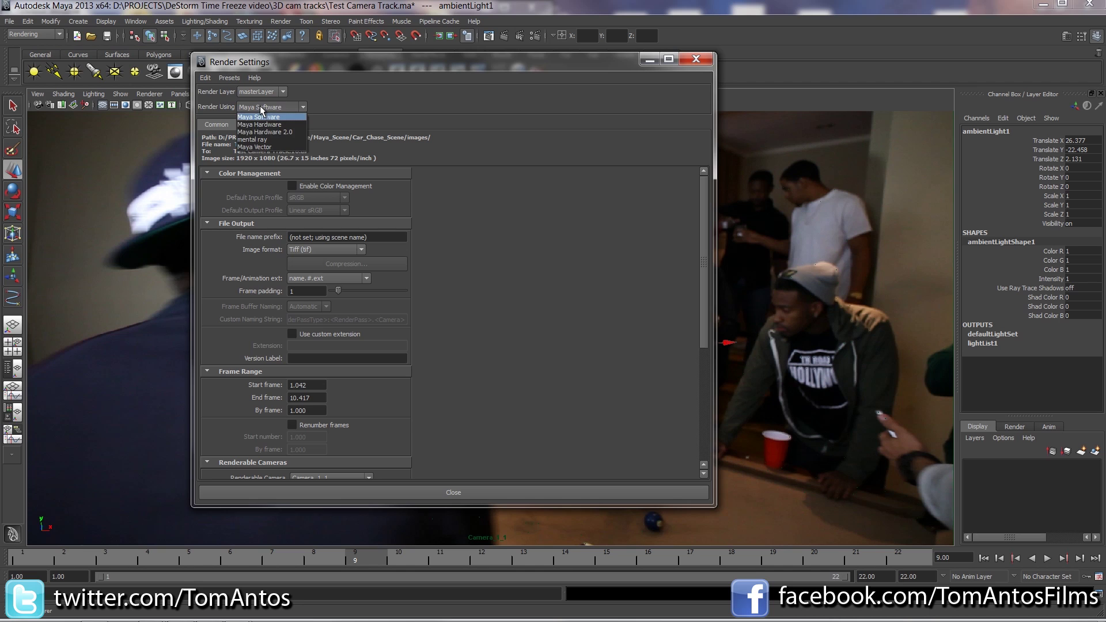
{"action": "left_click", "coordinate": [263, 140]}
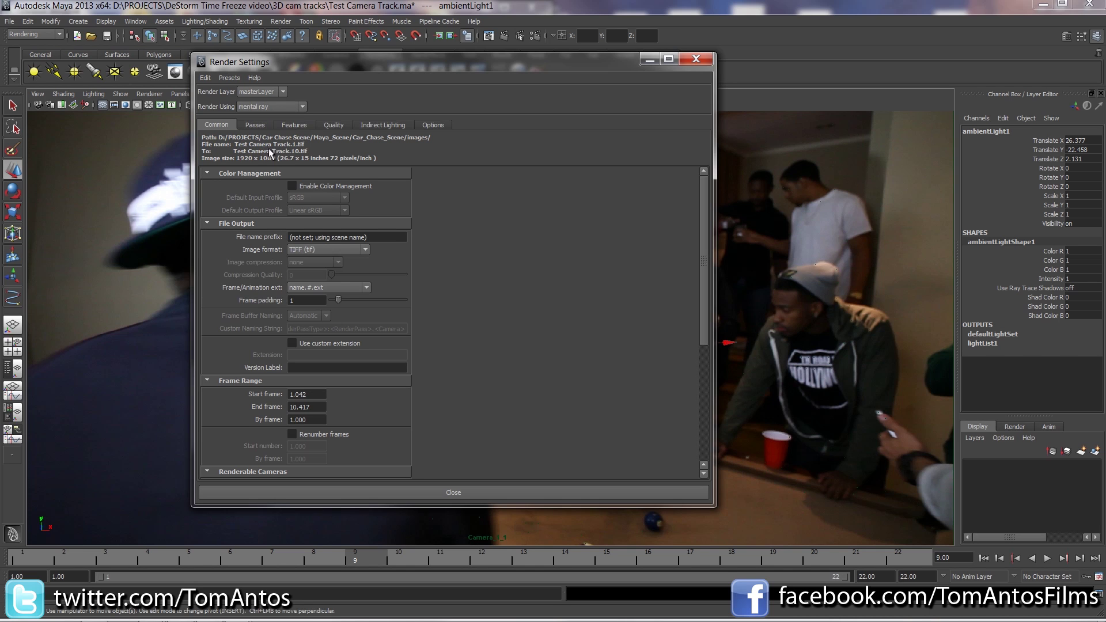
{"action": "left_click", "coordinate": [330, 124]}
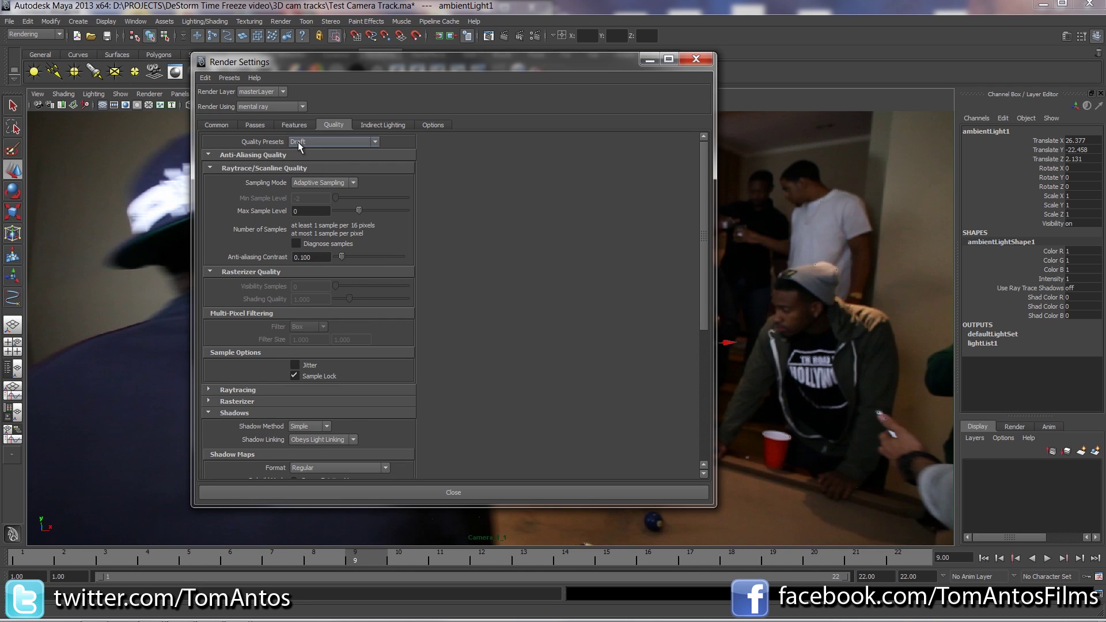
{"action": "left_click", "coordinate": [327, 142]}
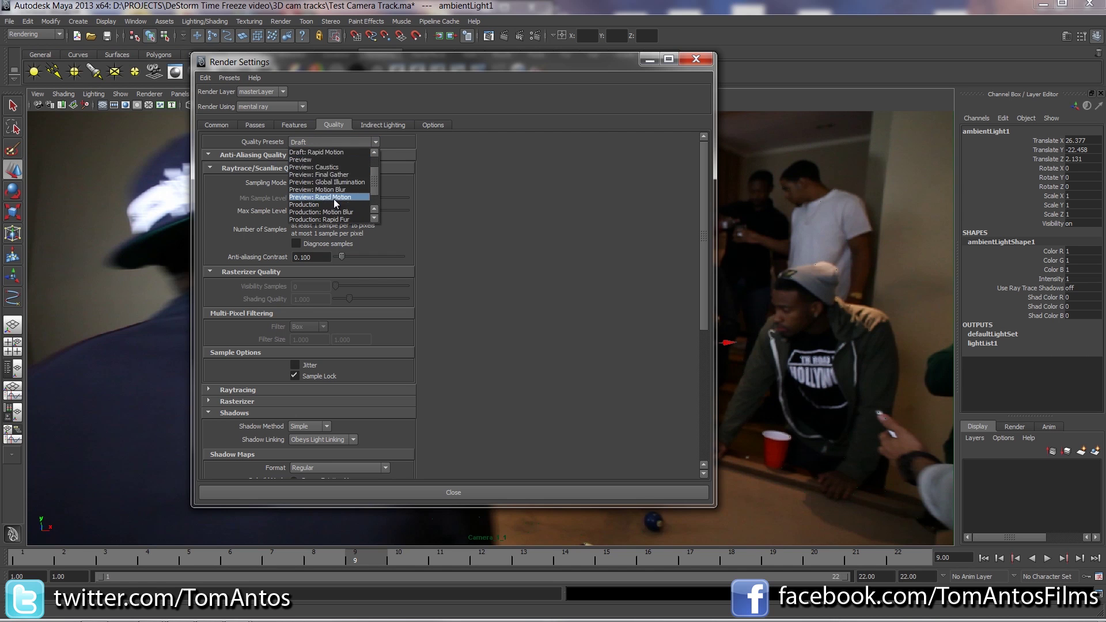
{"action": "left_click", "coordinate": [312, 190]}
{"action": "left_click", "coordinate": [439, 490]}
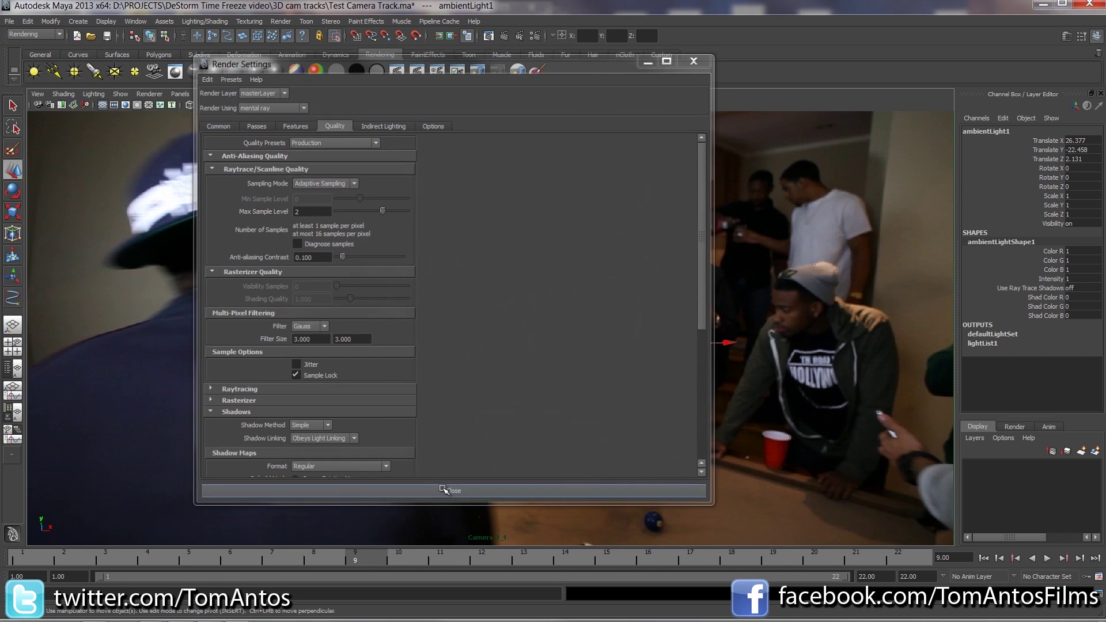
Step: Open the Render View and move its window aside so the camera view's cups can be seen
{"action": "left_click", "coordinate": [136, 21]}
{"action": "mouse_move", "coordinate": [151, 41]}
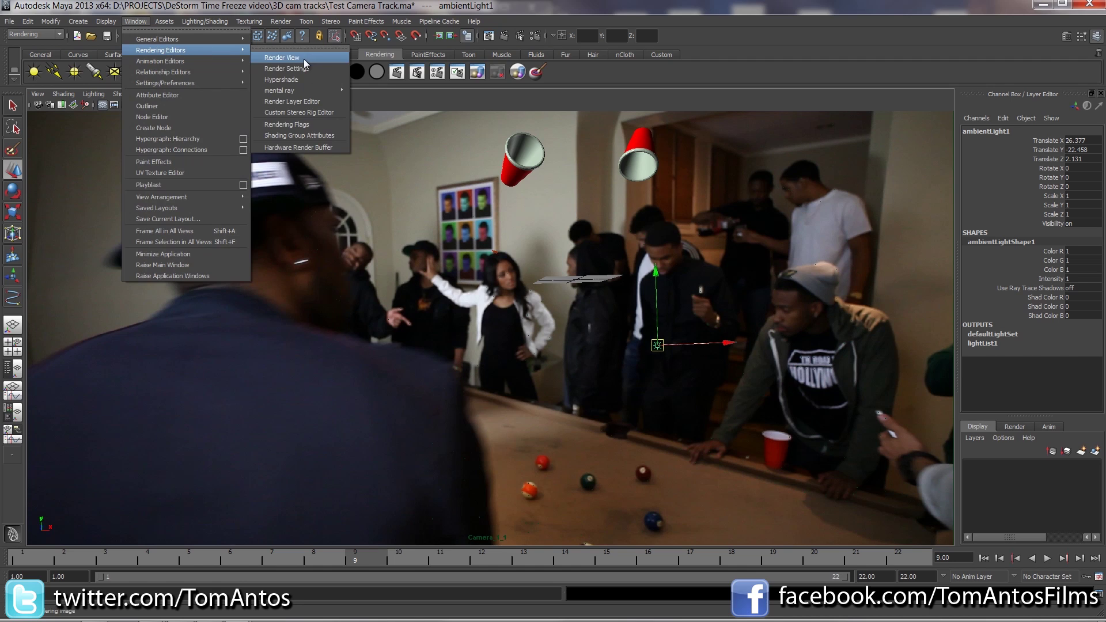
{"action": "left_click", "coordinate": [306, 55]}
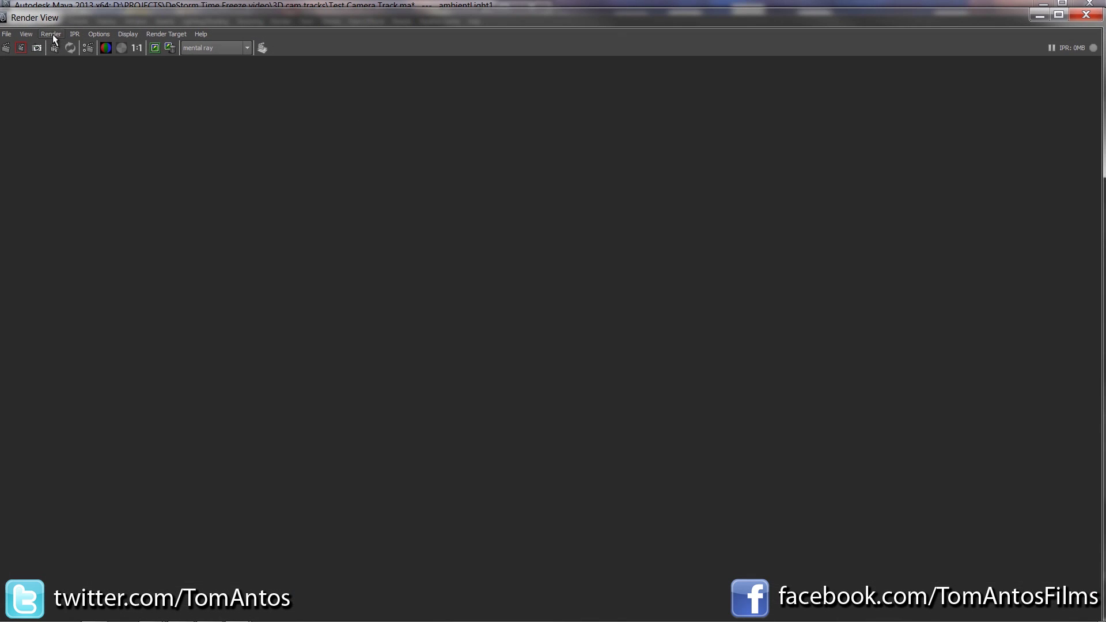
{"action": "left_click", "coordinate": [53, 34]}
{"action": "left_click", "coordinate": [55, 21]}
{"action": "left_click_drag", "start_coordinate": [138, 22], "coordinate": [643, 191]}
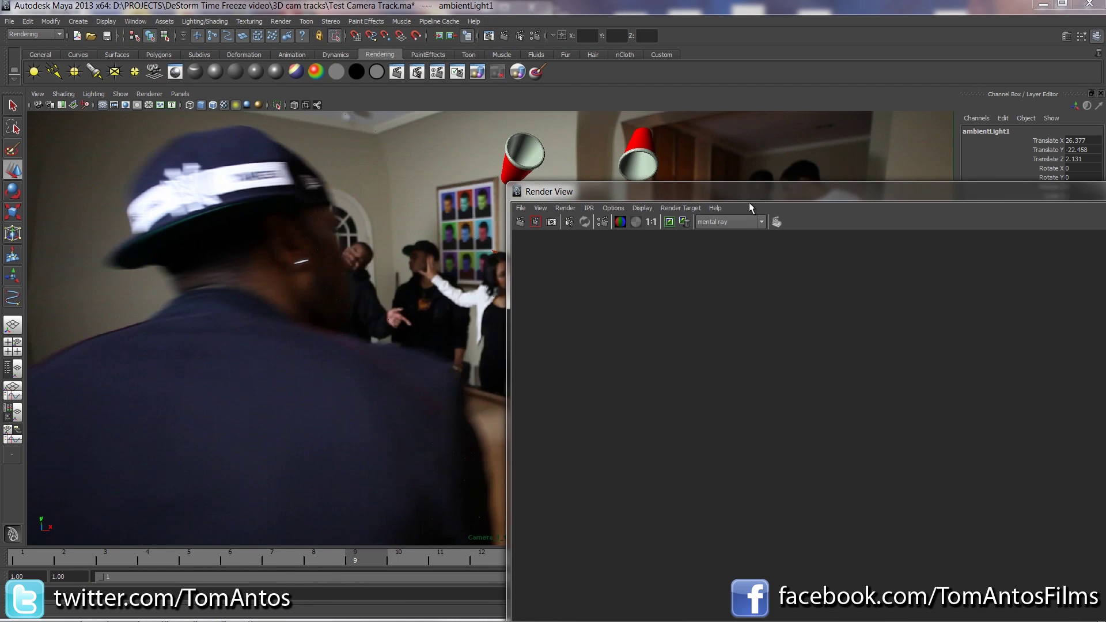
Step: Move the Render View into full sight and render the current frame through Camera_1_1 with mental ray
{"action": "left_click_drag", "start_coordinate": [748, 202], "coordinate": [391, 101]}
{"action": "left_click", "coordinate": [206, 106]}
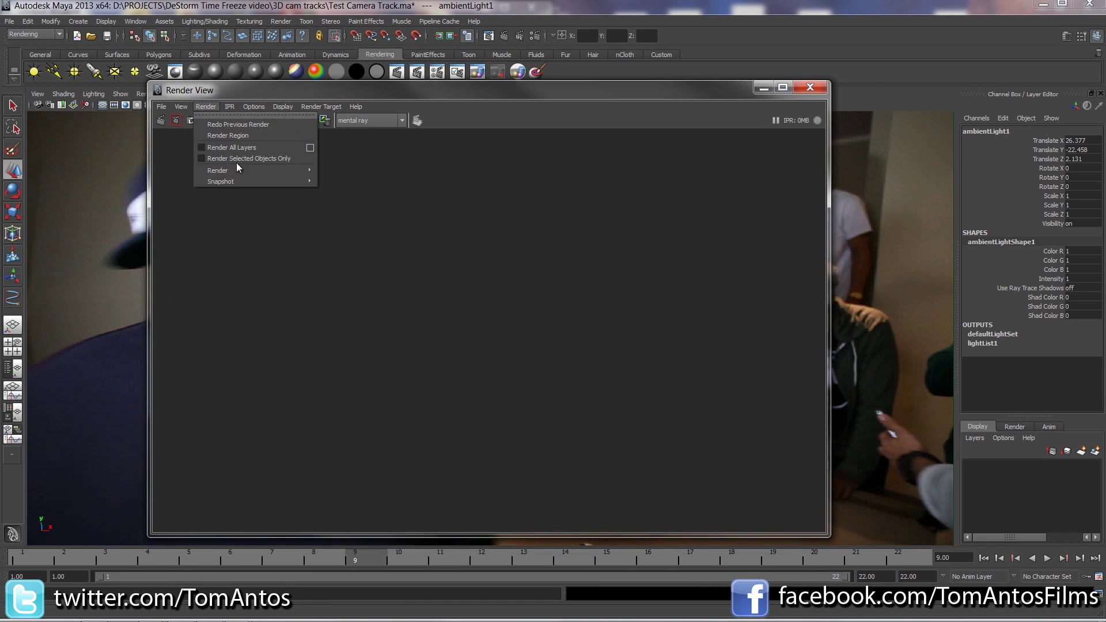
{"action": "mouse_move", "coordinate": [305, 171]}
{"action": "left_click", "coordinate": [355, 189]}
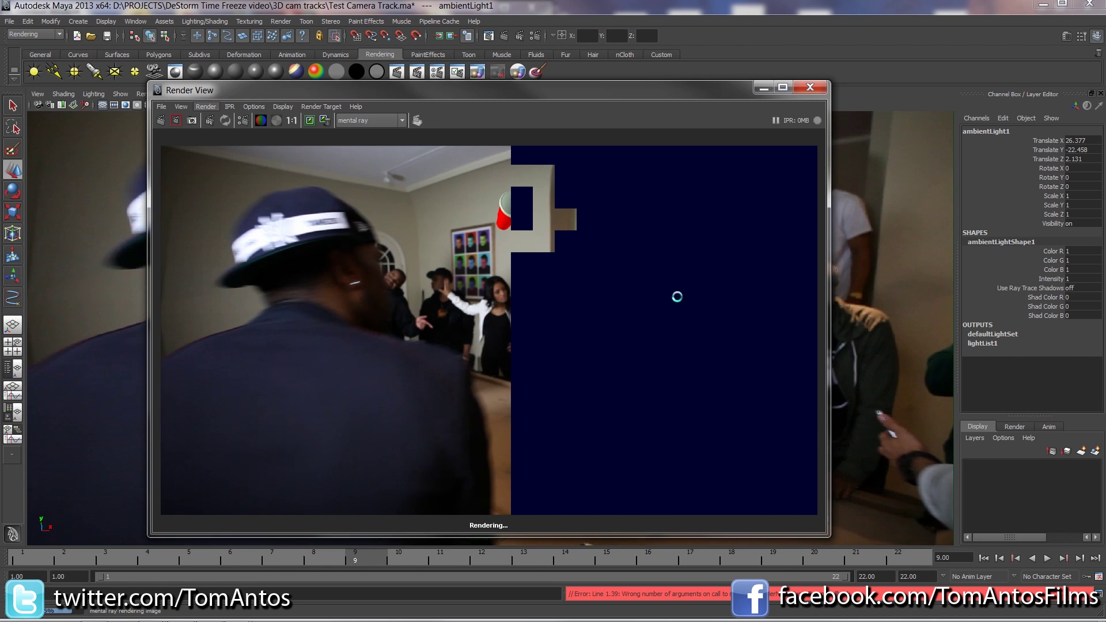
Step: Move the ambient light to about X 28.8, Y -22.2, Z 2.3 and set its intensity to 0.202
{"action": "left_click_drag", "start_coordinate": [684, 98], "coordinate": [436, 98]}
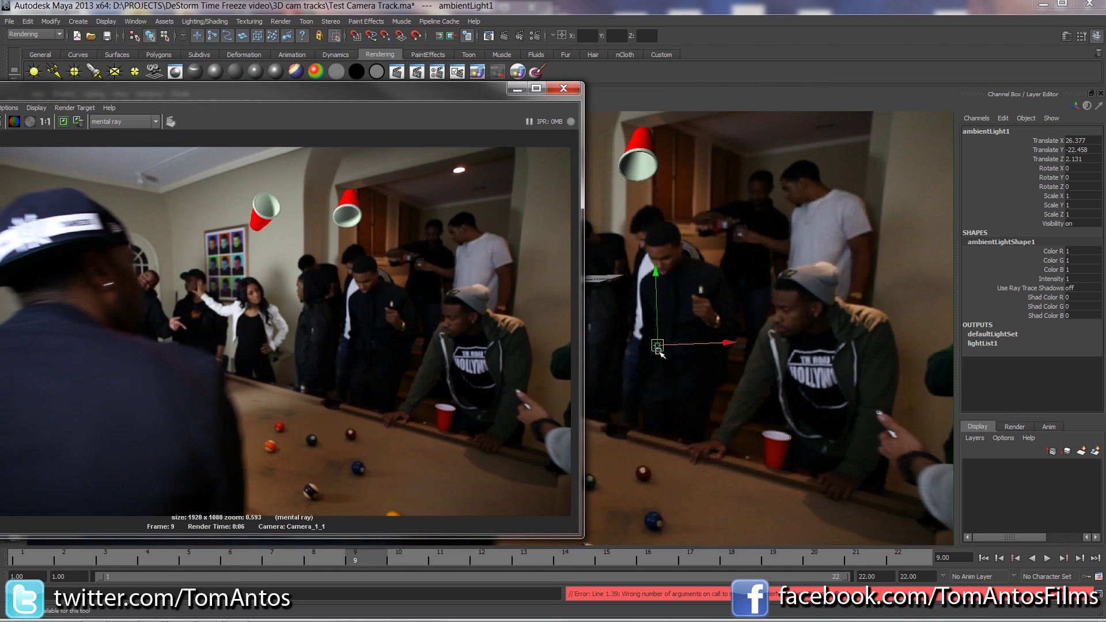
{"action": "left_click_drag", "start_coordinate": [658, 353], "coordinate": [671, 347]}
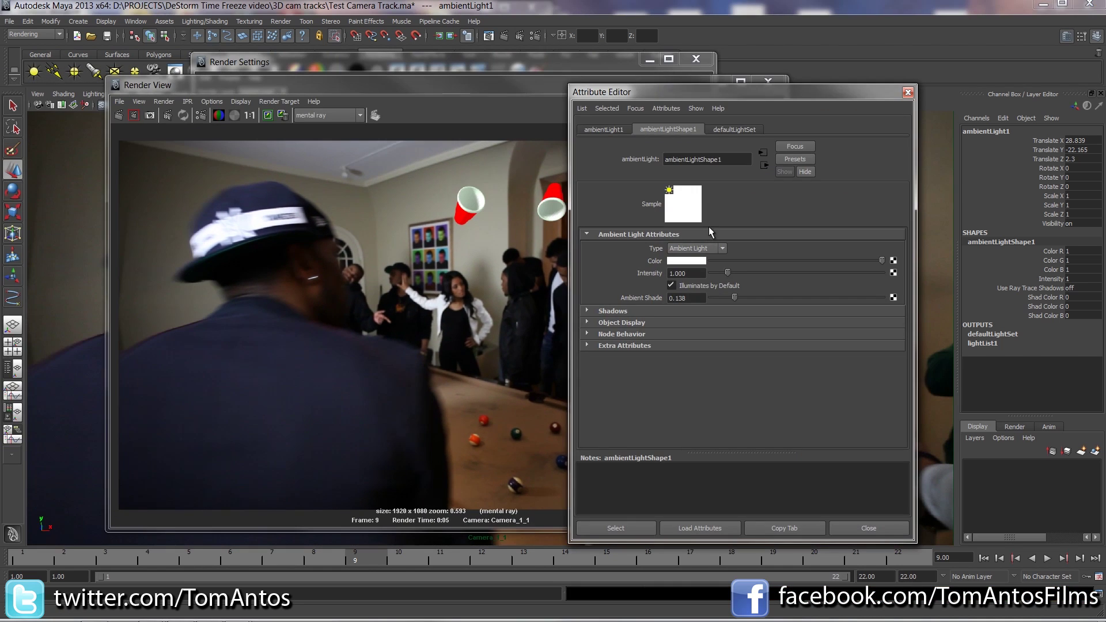
{"action": "left_click_drag", "start_coordinate": [730, 274], "coordinate": [716, 277]}
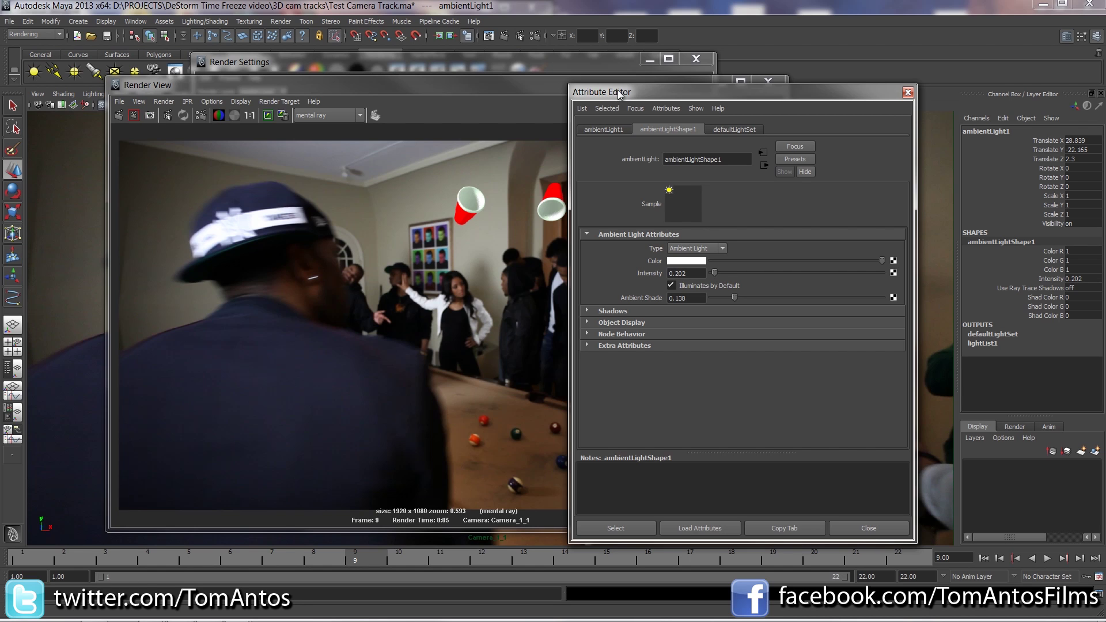
Step: Close the leftover Render Settings window, then select the directional light and display its main light attributes
{"action": "left_click_drag", "start_coordinate": [614, 94], "coordinate": [767, 174]}
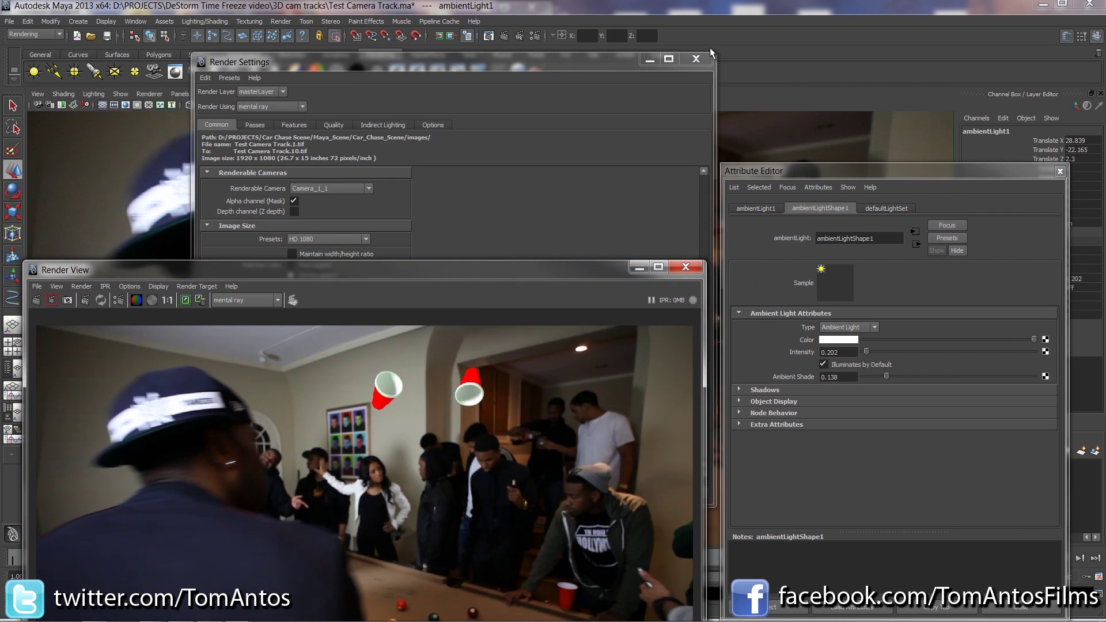
{"action": "left_click", "coordinate": [697, 59]}
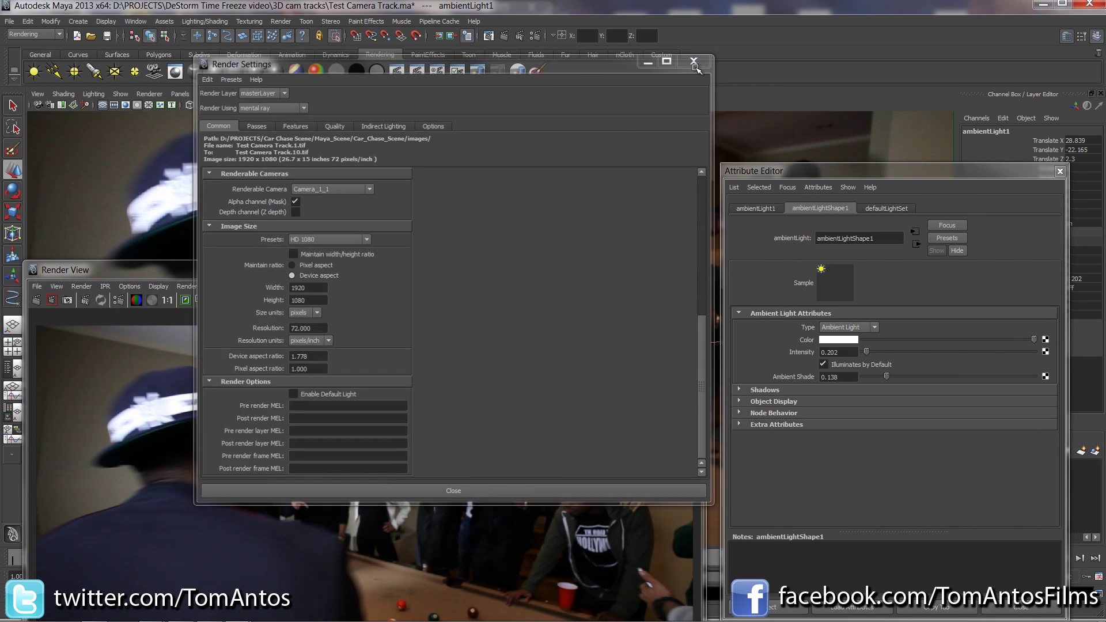
{"action": "left_click", "coordinate": [491, 251]}
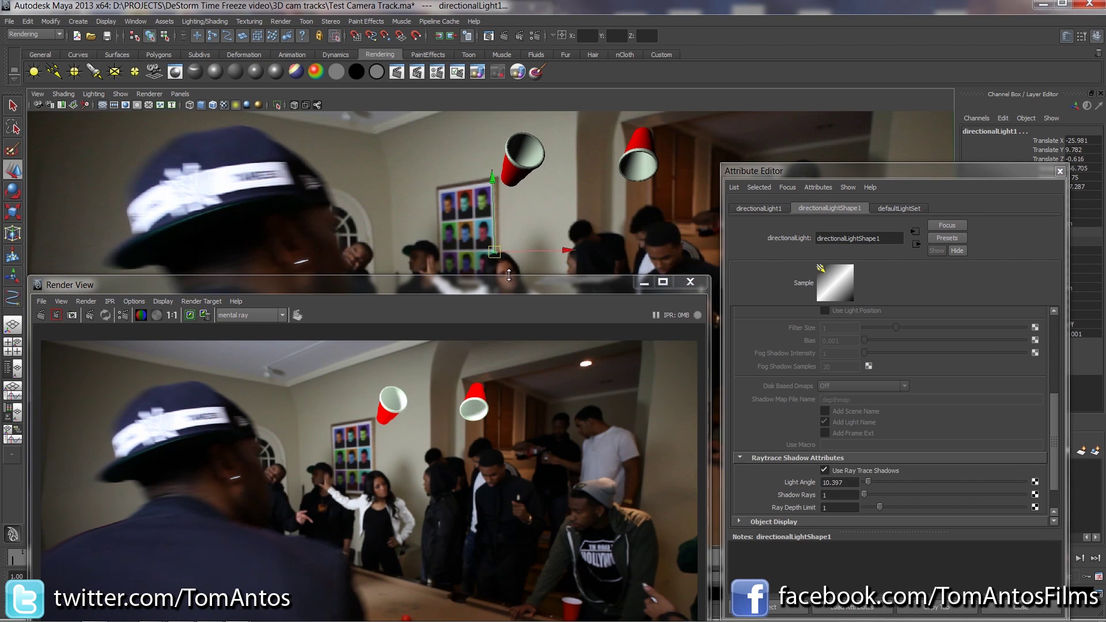
{"action": "left_click_drag", "start_coordinate": [1052, 433], "coordinate": [1059, 348]}
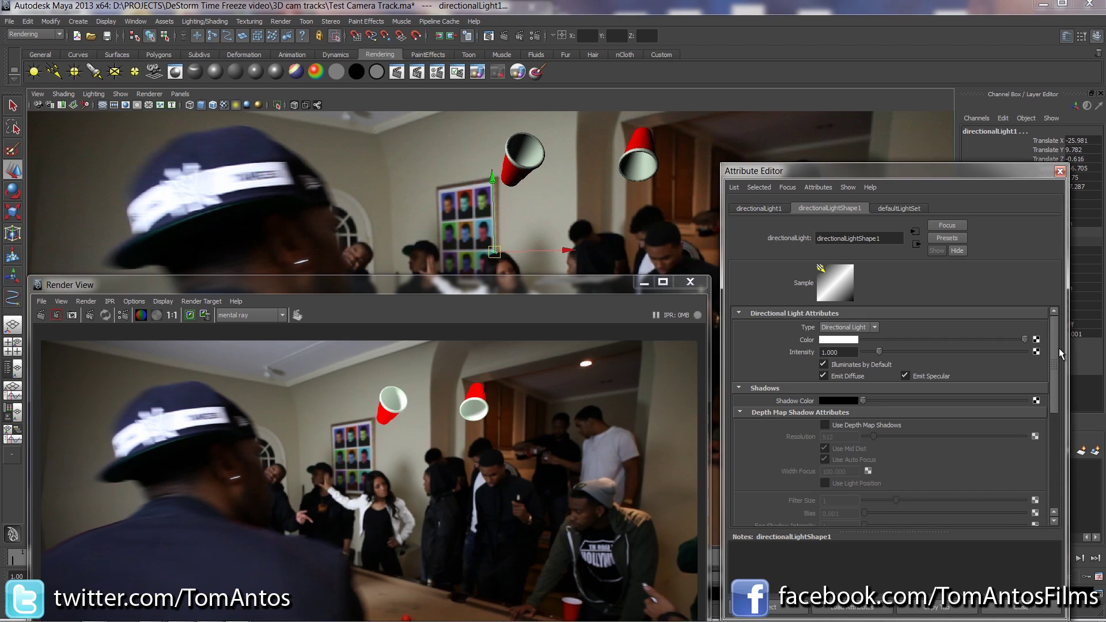
Step: Render frame 9 again with the dimmed ambient light and place the Render View beside the Attribute Editor
{"action": "left_click_drag", "start_coordinate": [572, 281], "coordinate": [606, 96]}
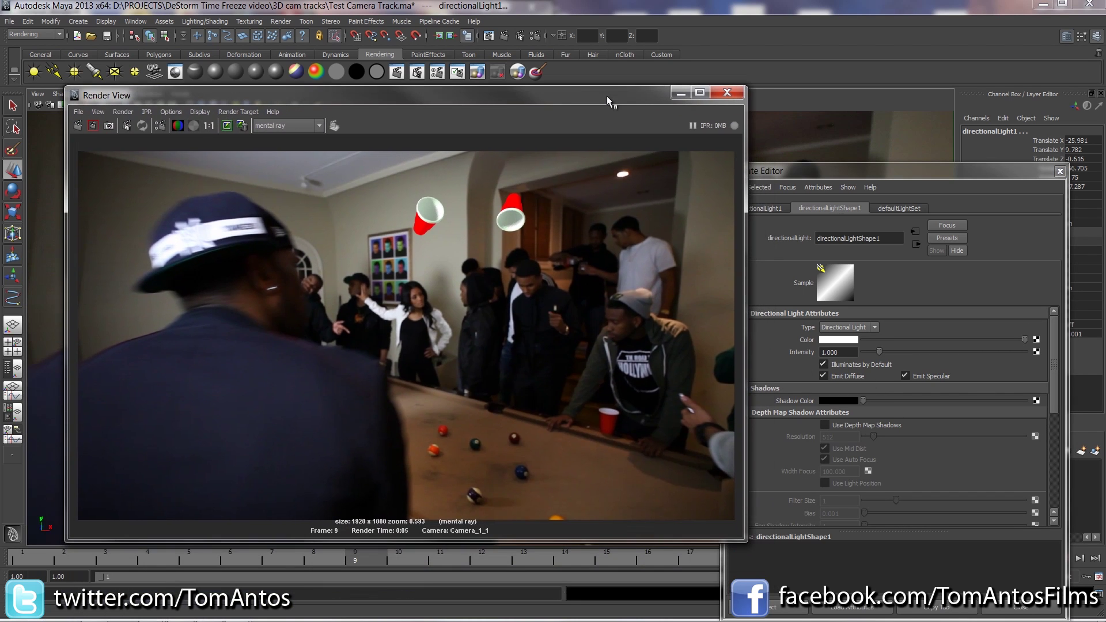
{"action": "left_click", "coordinate": [78, 126]}
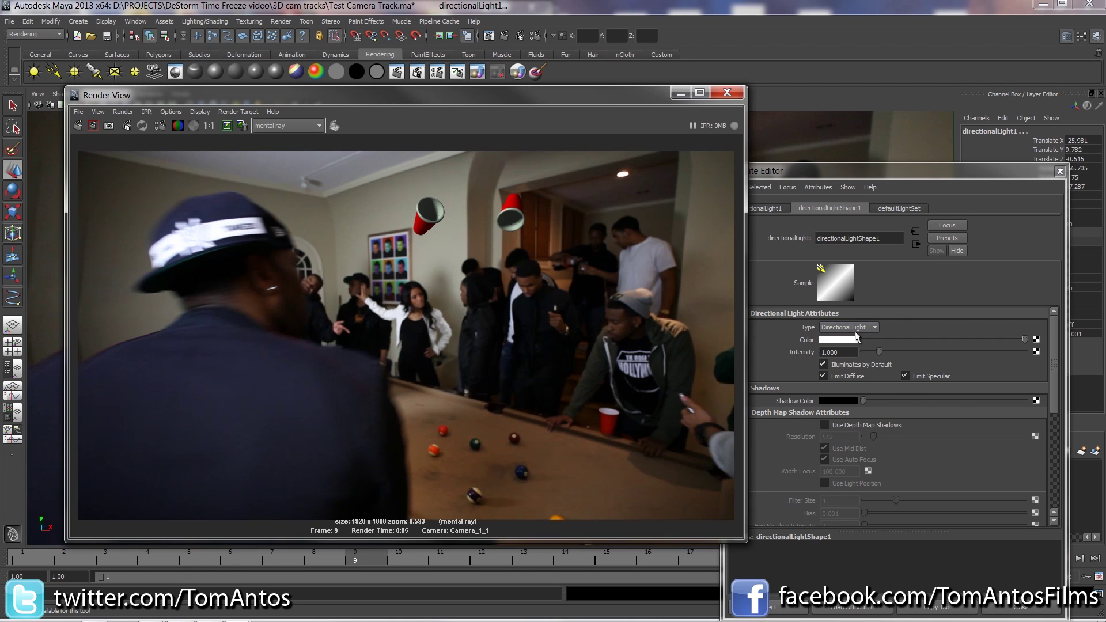
{"action": "left_click_drag", "start_coordinate": [659, 92], "coordinate": [632, 106]}
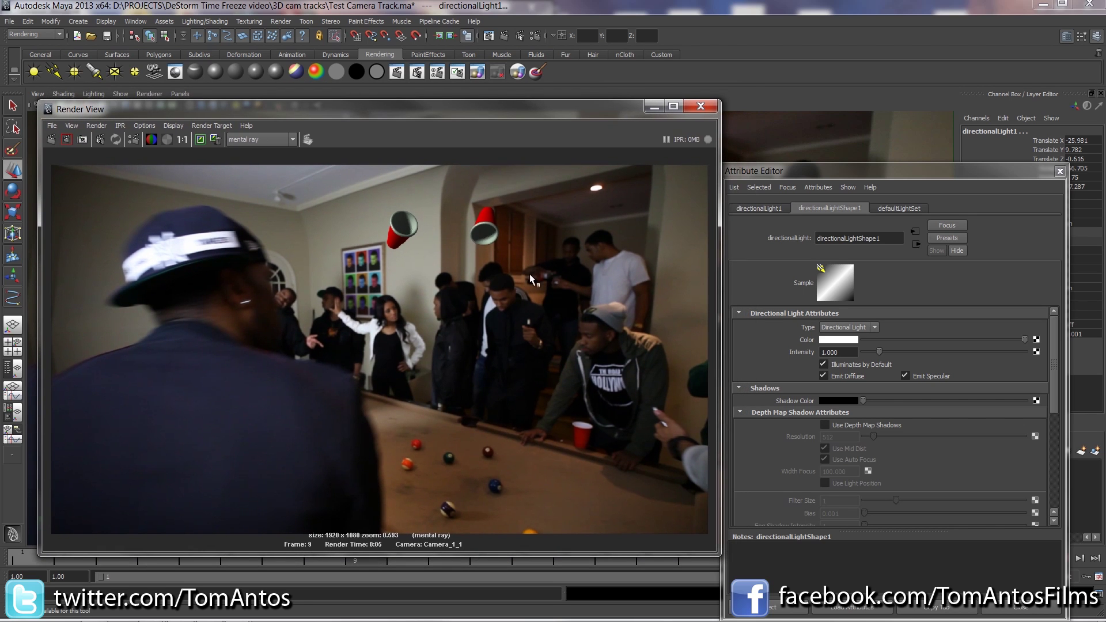
Step: Close the Render View and Attribute Editor, and scrub the camera view to frame 20 to check the cups' tracking
{"action": "left_click", "coordinate": [700, 106]}
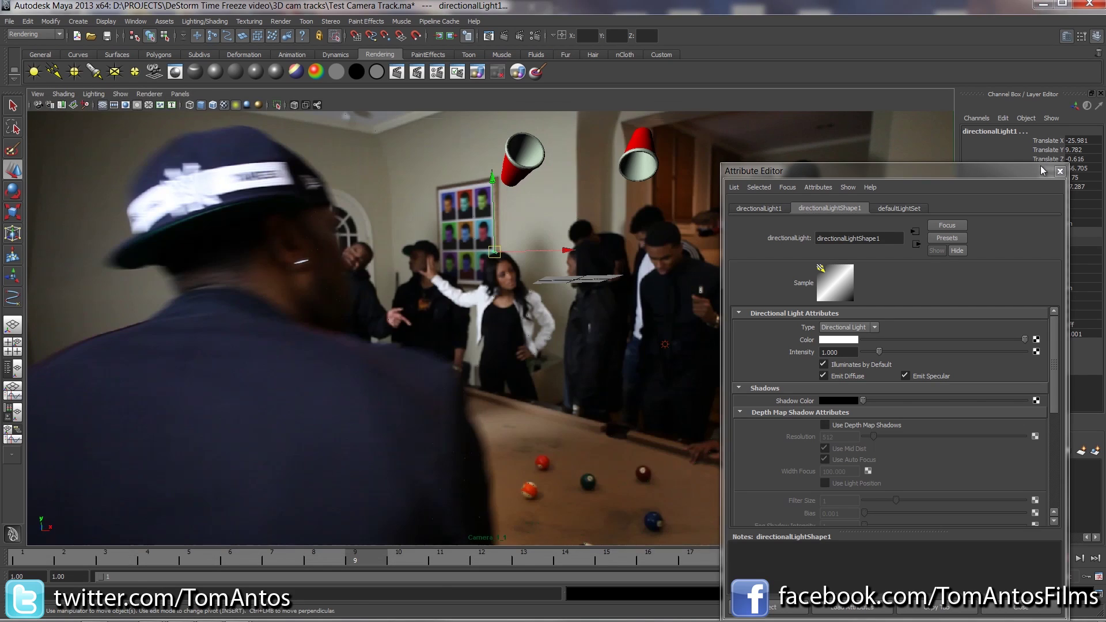
{"action": "left_click", "coordinate": [1060, 171]}
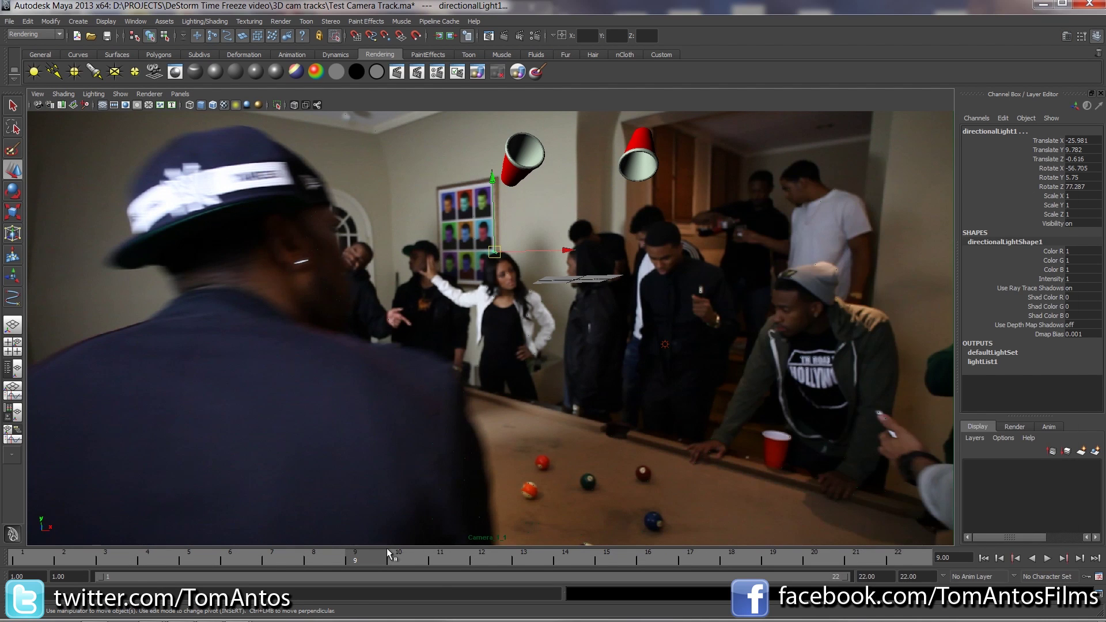
{"action": "left_click_drag", "start_coordinate": [387, 554], "coordinate": [832, 550]}
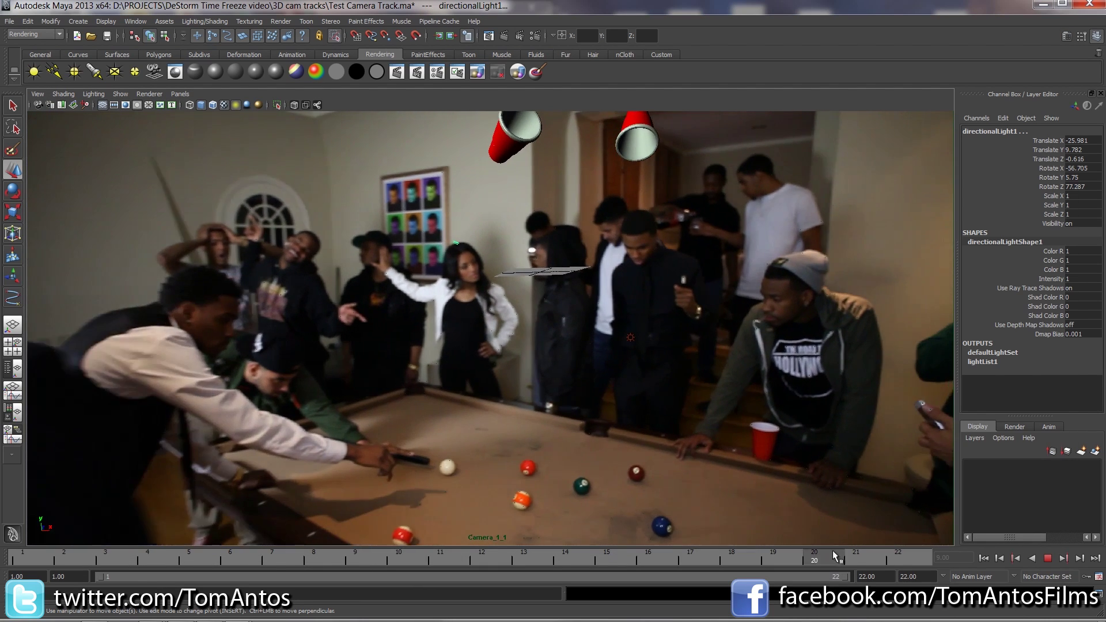
{"action": "key", "text": "Escape"}
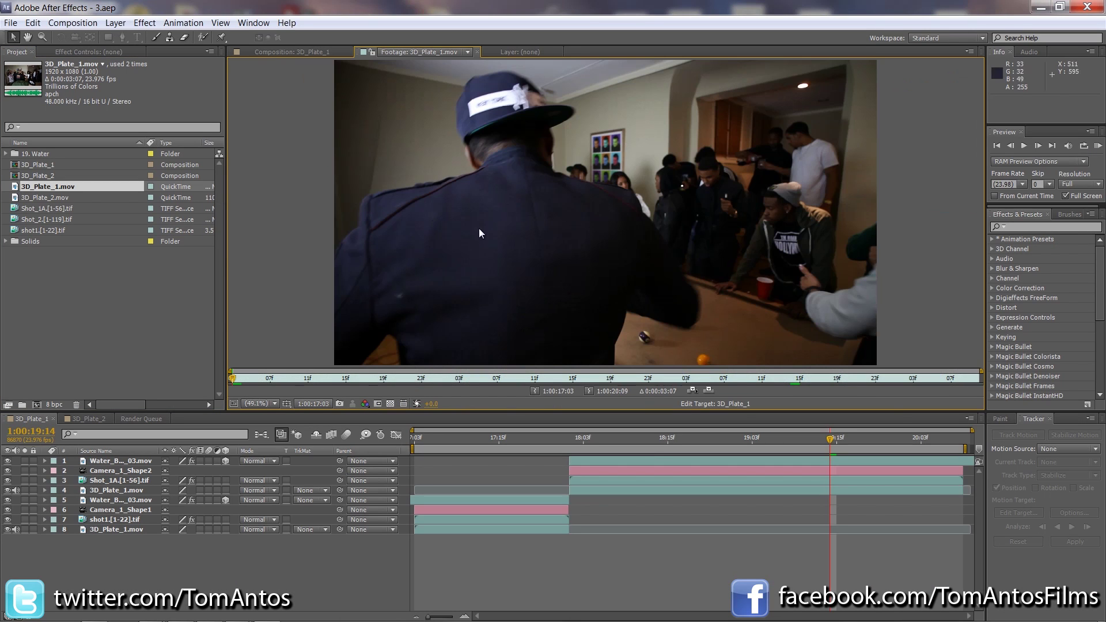
Step: Switch to After Effects and create a new composition from the 3D_Plate_1.mov footage
{"action": "left_click", "coordinate": [326, 379]}
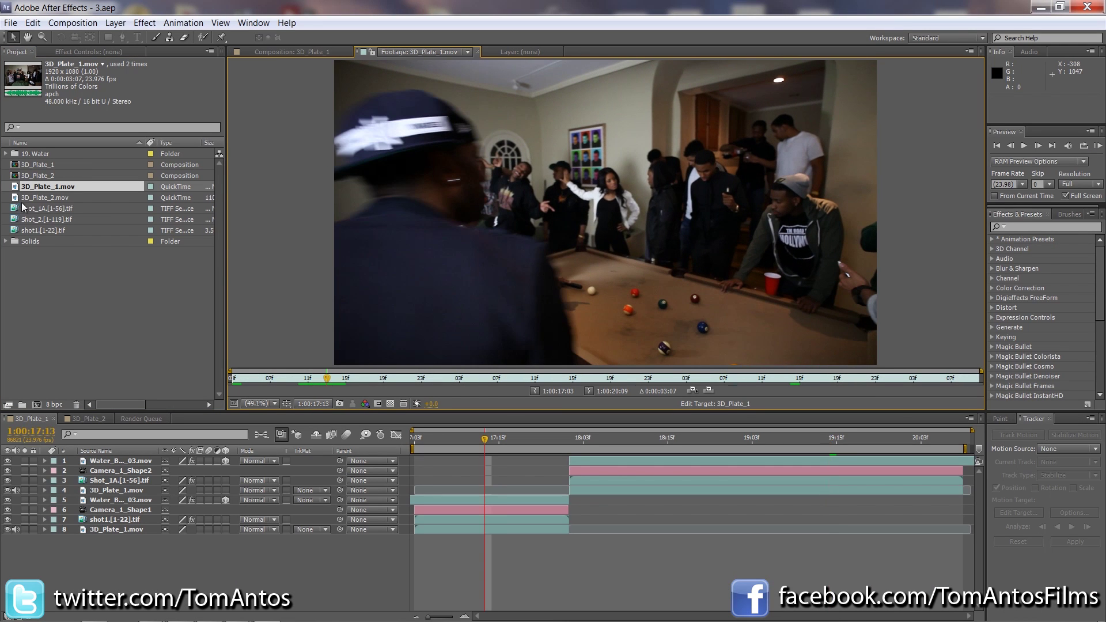
{"action": "left_click_drag", "start_coordinate": [16, 189], "coordinate": [37, 408]}
{"action": "mouse_move", "coordinate": [430, 437]}
{"action": "left_mouse_down"}
{"action": "mouse_move", "coordinate": [560, 437]}
{"action": "mouse_move", "coordinate": [450, 438]}
{"action": "left_mouse_up"}
Step: Layer the shot1.[1-22].tif render sequence above the plate and narrow the timeline view to 1:00:17:03–1:00:18:01
{"action": "left_click", "coordinate": [13, 222]}
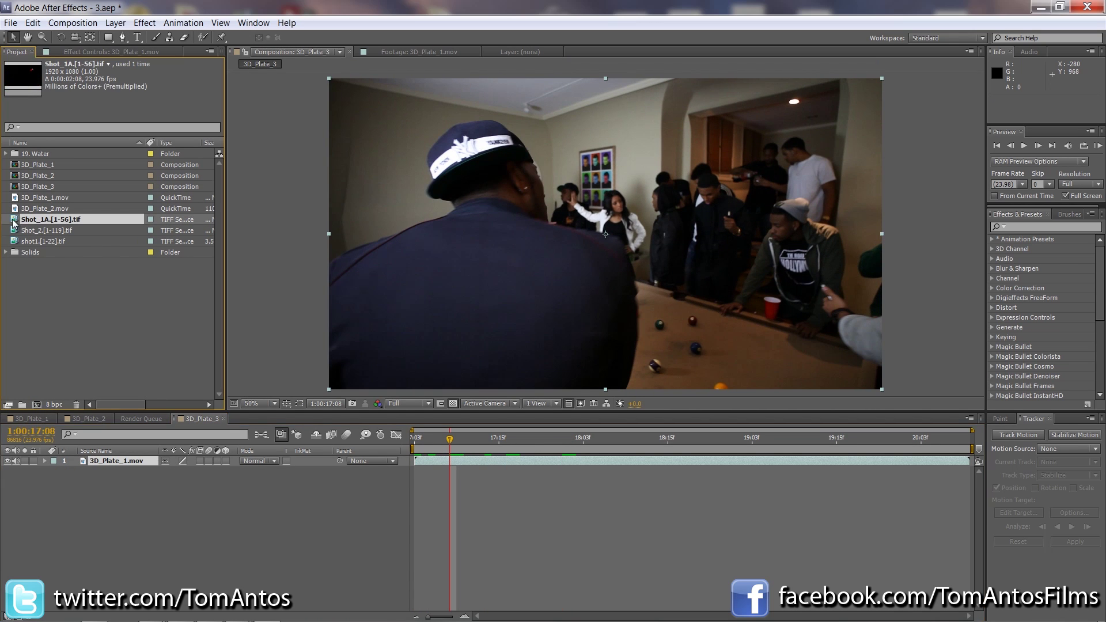
{"action": "left_click_drag", "start_coordinate": [34, 241], "coordinate": [230, 467]}
{"action": "left_click_drag", "start_coordinate": [972, 430], "coordinate": [200, 440]}
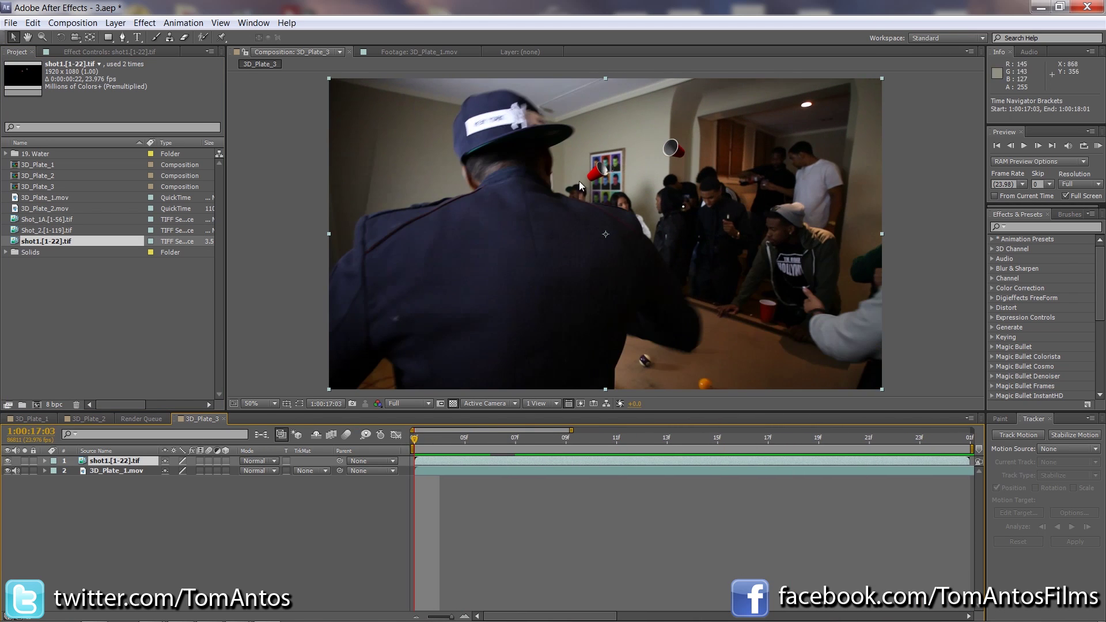
Step: Scrub through the new composition at full and fitted magnification to examine how the rendered cups sit over the plate
{"action": "left_click_drag", "start_coordinate": [416, 448], "coordinate": [768, 442]}
{"action": "key", "text": "period"}
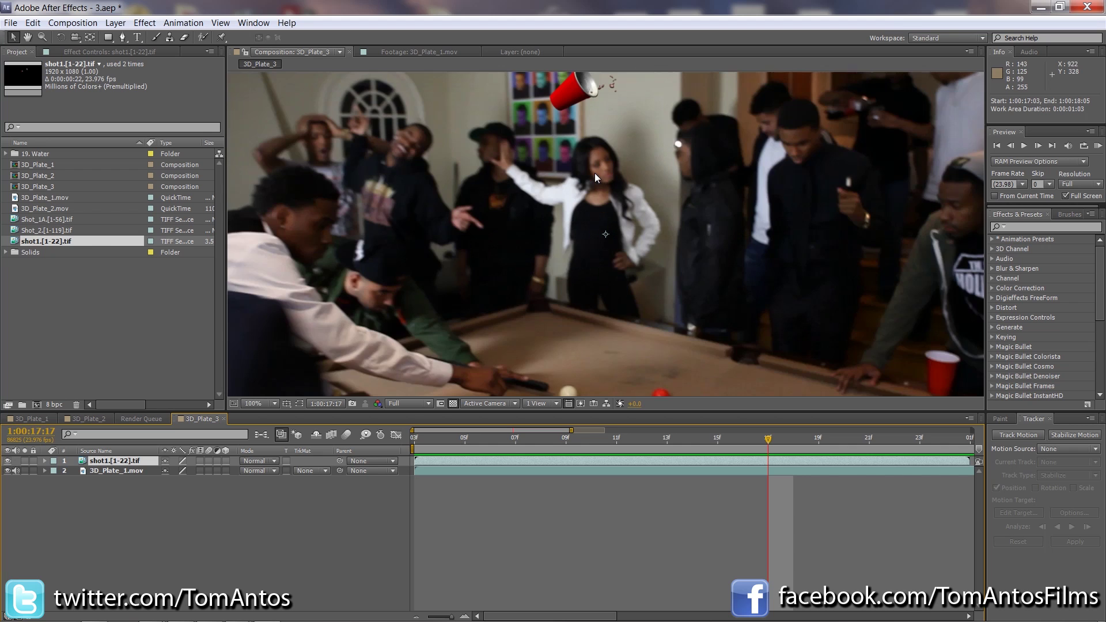
{"action": "middle_click_drag", "start_coordinate": [627, 113], "coordinate": [643, 208]}
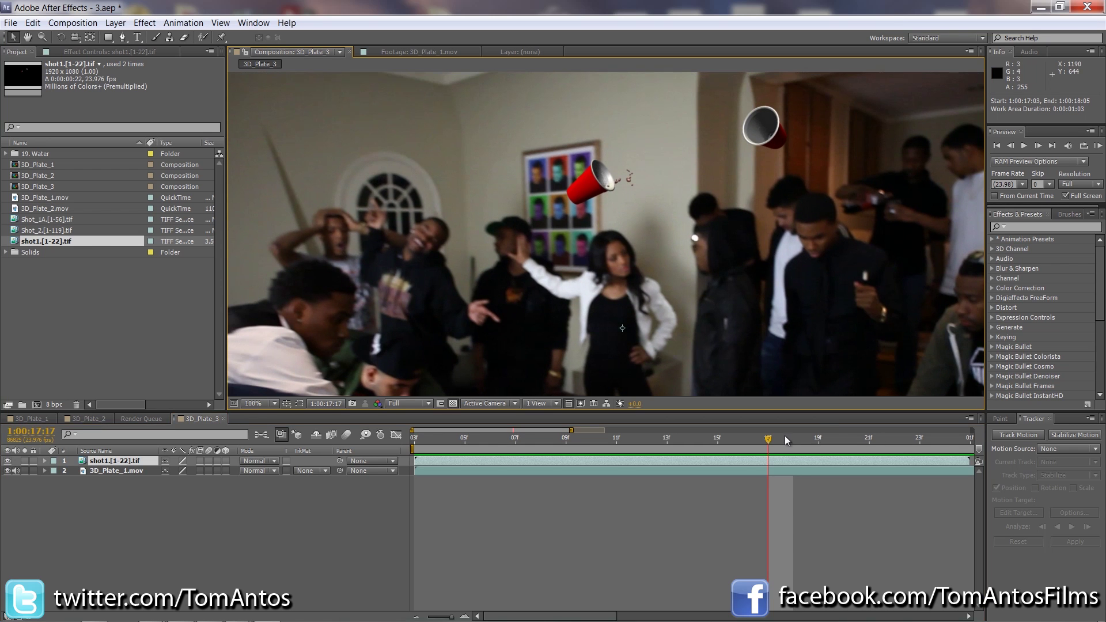
{"action": "left_click_drag", "start_coordinate": [785, 435], "coordinate": [591, 438]}
{"action": "scroll", "coordinate": [569, 280], "scroll_direction": "down", "scroll_amount": 1}
{"action": "scroll", "coordinate": [569, 282], "scroll_direction": "down", "scroll_amount": 1}
{"action": "scroll", "coordinate": [569, 281], "scroll_direction": "up", "scroll_amount": 1}
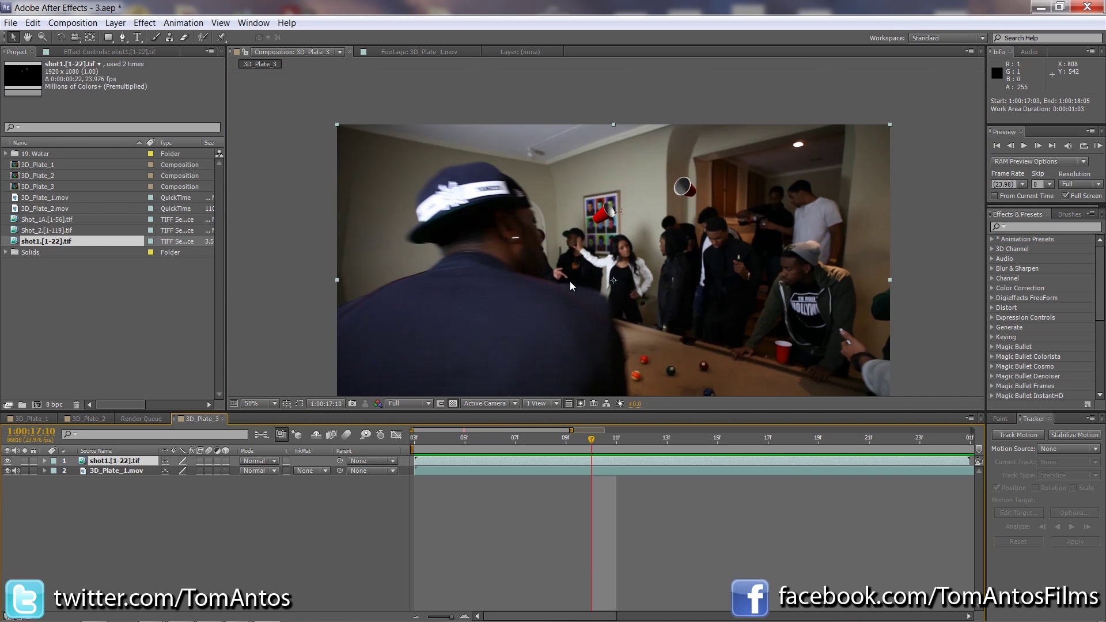
{"action": "left_click", "coordinate": [254, 403]}
{"action": "left_click", "coordinate": [291, 188]}
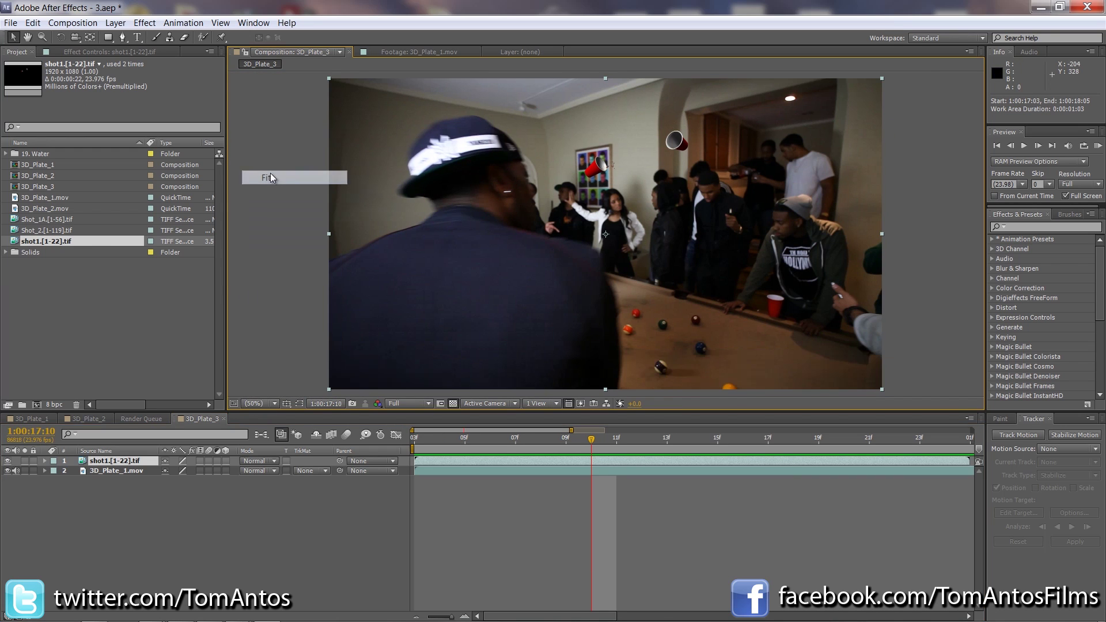
{"action": "left_click_drag", "start_coordinate": [627, 439], "coordinate": [667, 439]}
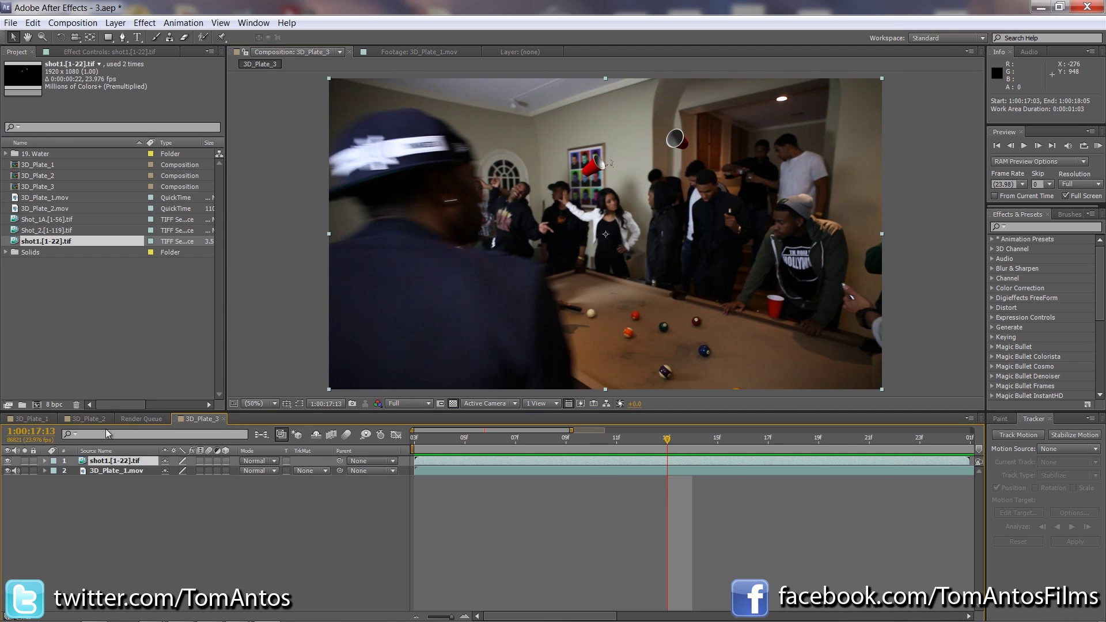
Step: Open the finished 3D_Plate_1 composition and preview its cups and water layers in motion
{"action": "left_click", "coordinate": [34, 419]}
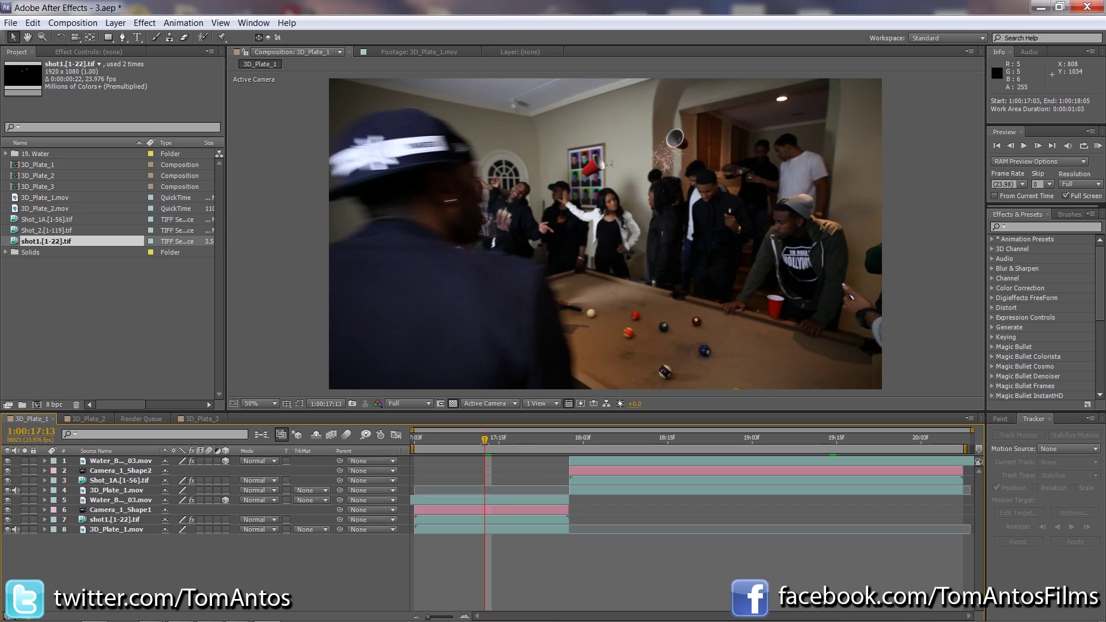
{"action": "left_click", "coordinate": [456, 440]}
{"action": "key", "text": "KP_0"}
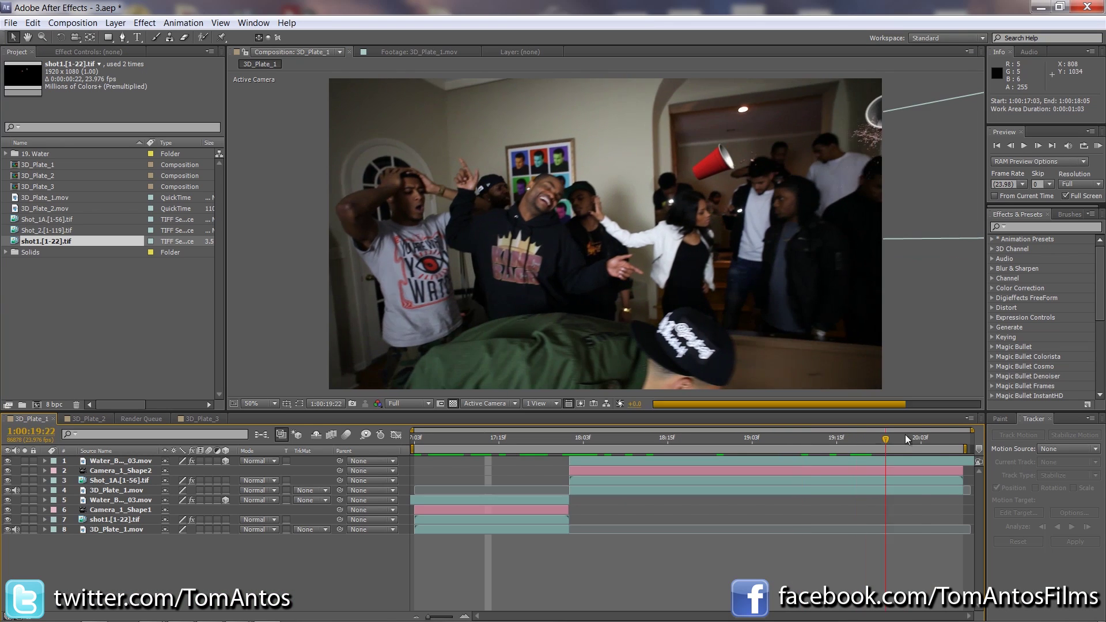
Step: Open the 3D_Plate_2 composition and play and scrub through it to examine the cups and water against the moving plate
{"action": "left_click", "coordinate": [84, 421]}
{"action": "left_click", "coordinate": [436, 448]}
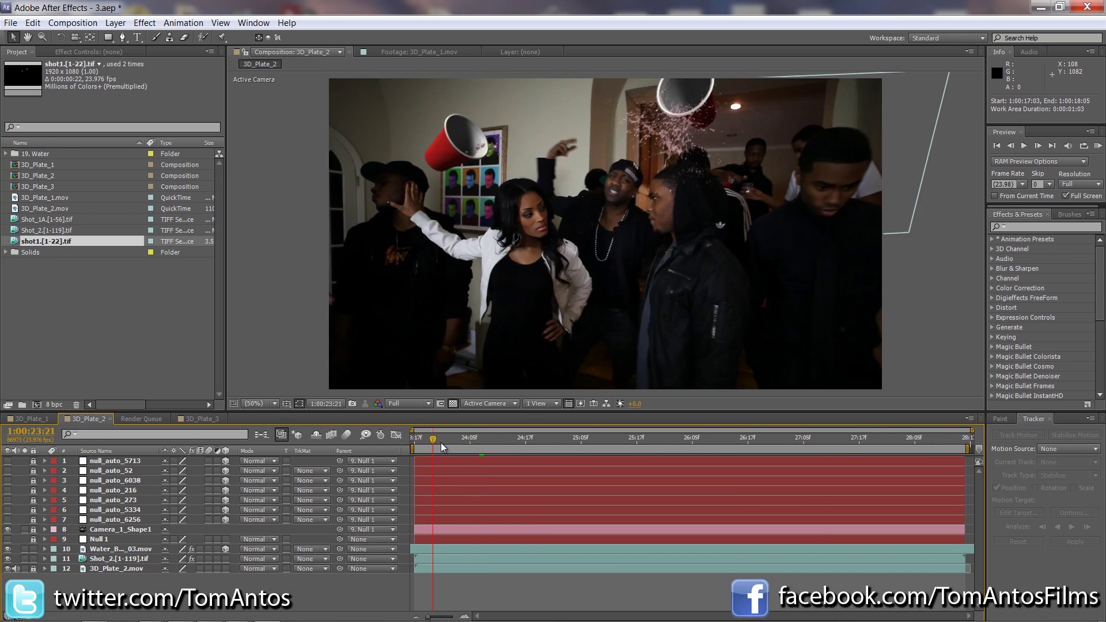
{"action": "key", "text": "space"}
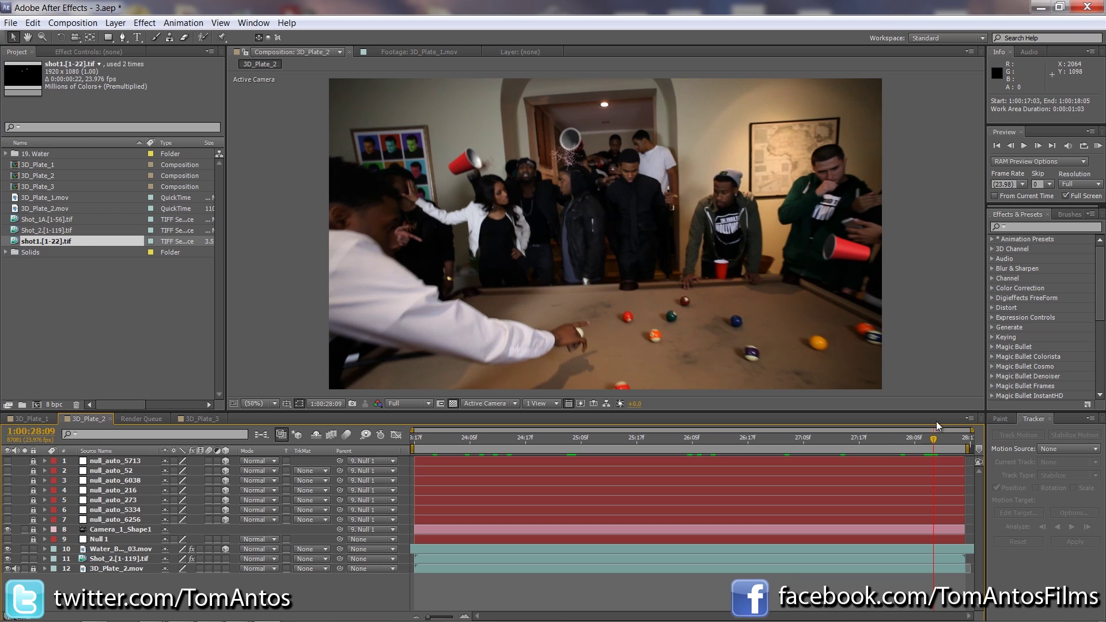
{"action": "left_click_drag", "start_coordinate": [903, 438], "coordinate": [651, 449]}
{"action": "left_click_drag", "start_coordinate": [649, 445], "coordinate": [632, 441]}
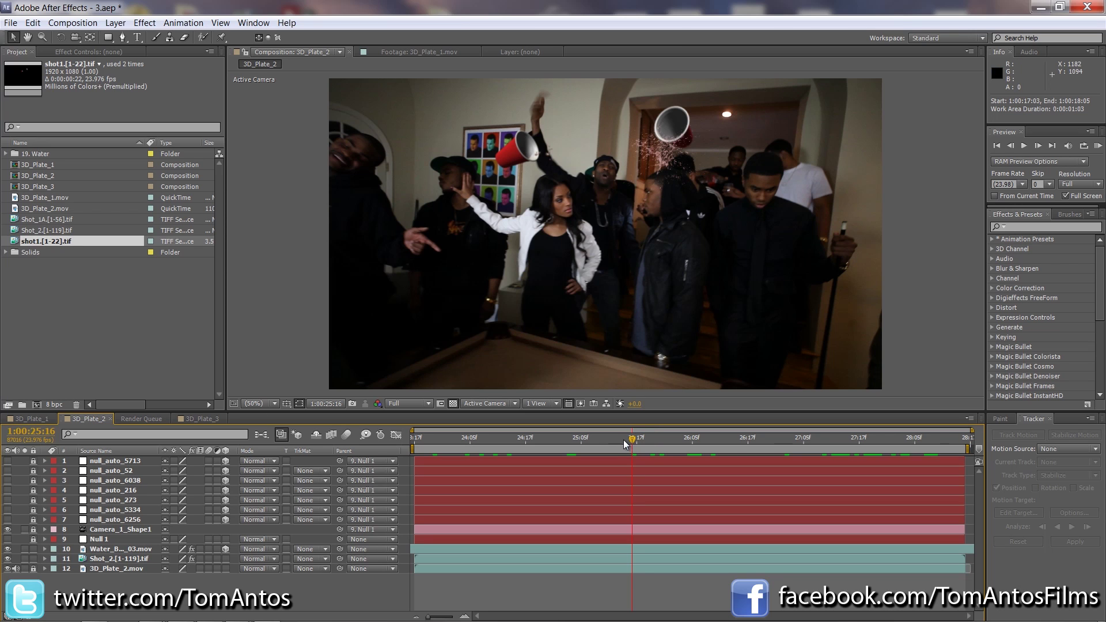
{"action": "mouse_move", "coordinate": [623, 440]}
{"action": "left_mouse_down"}
{"action": "mouse_move", "coordinate": [435, 438]}
{"action": "mouse_move", "coordinate": [609, 439]}
{"action": "left_mouse_up"}
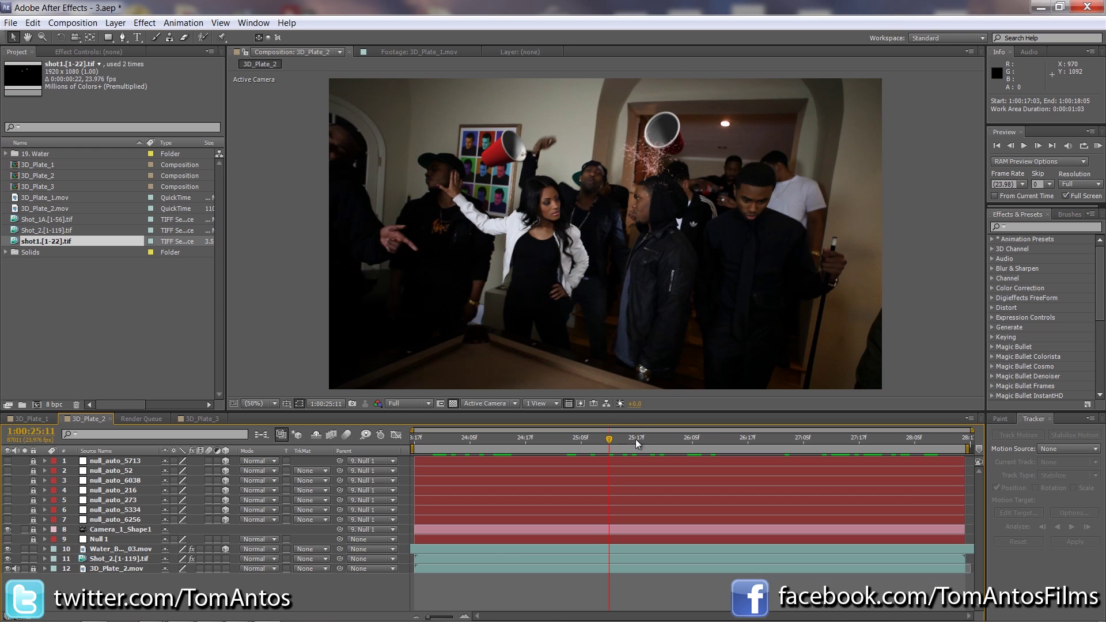
{"action": "left_click_drag", "start_coordinate": [662, 443], "coordinate": [945, 441]}
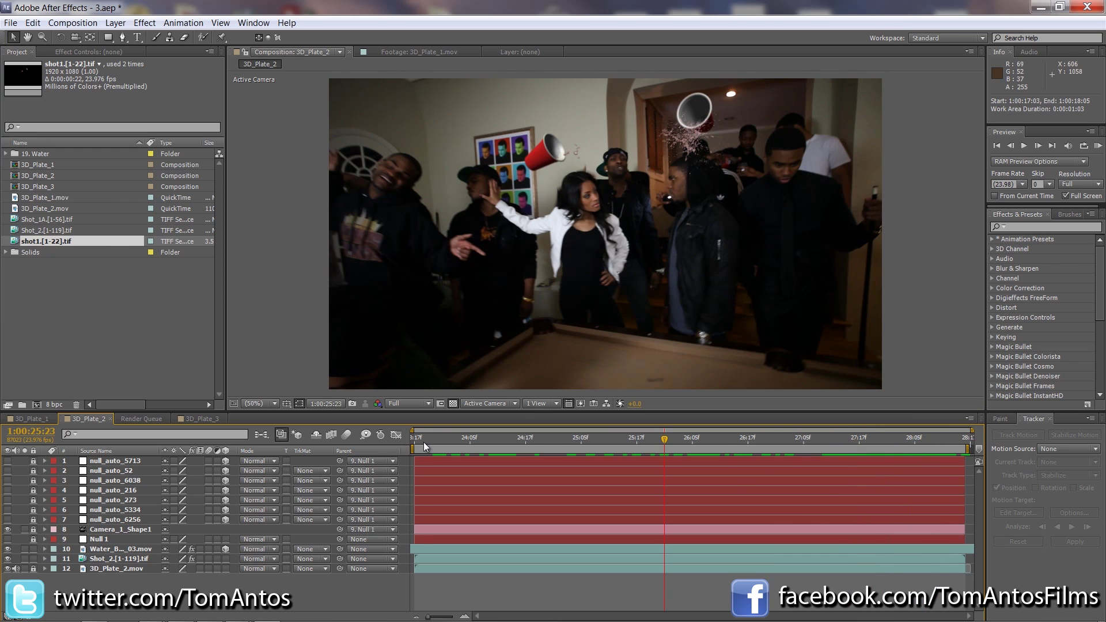
{"action": "left_click_drag", "start_coordinate": [423, 442], "coordinate": [554, 441]}
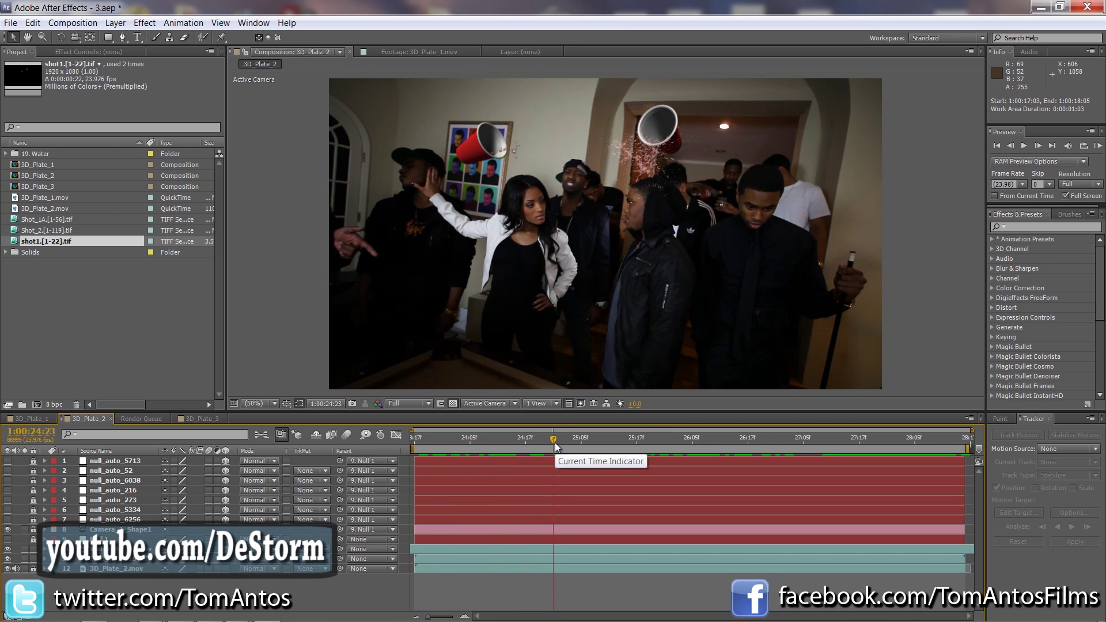